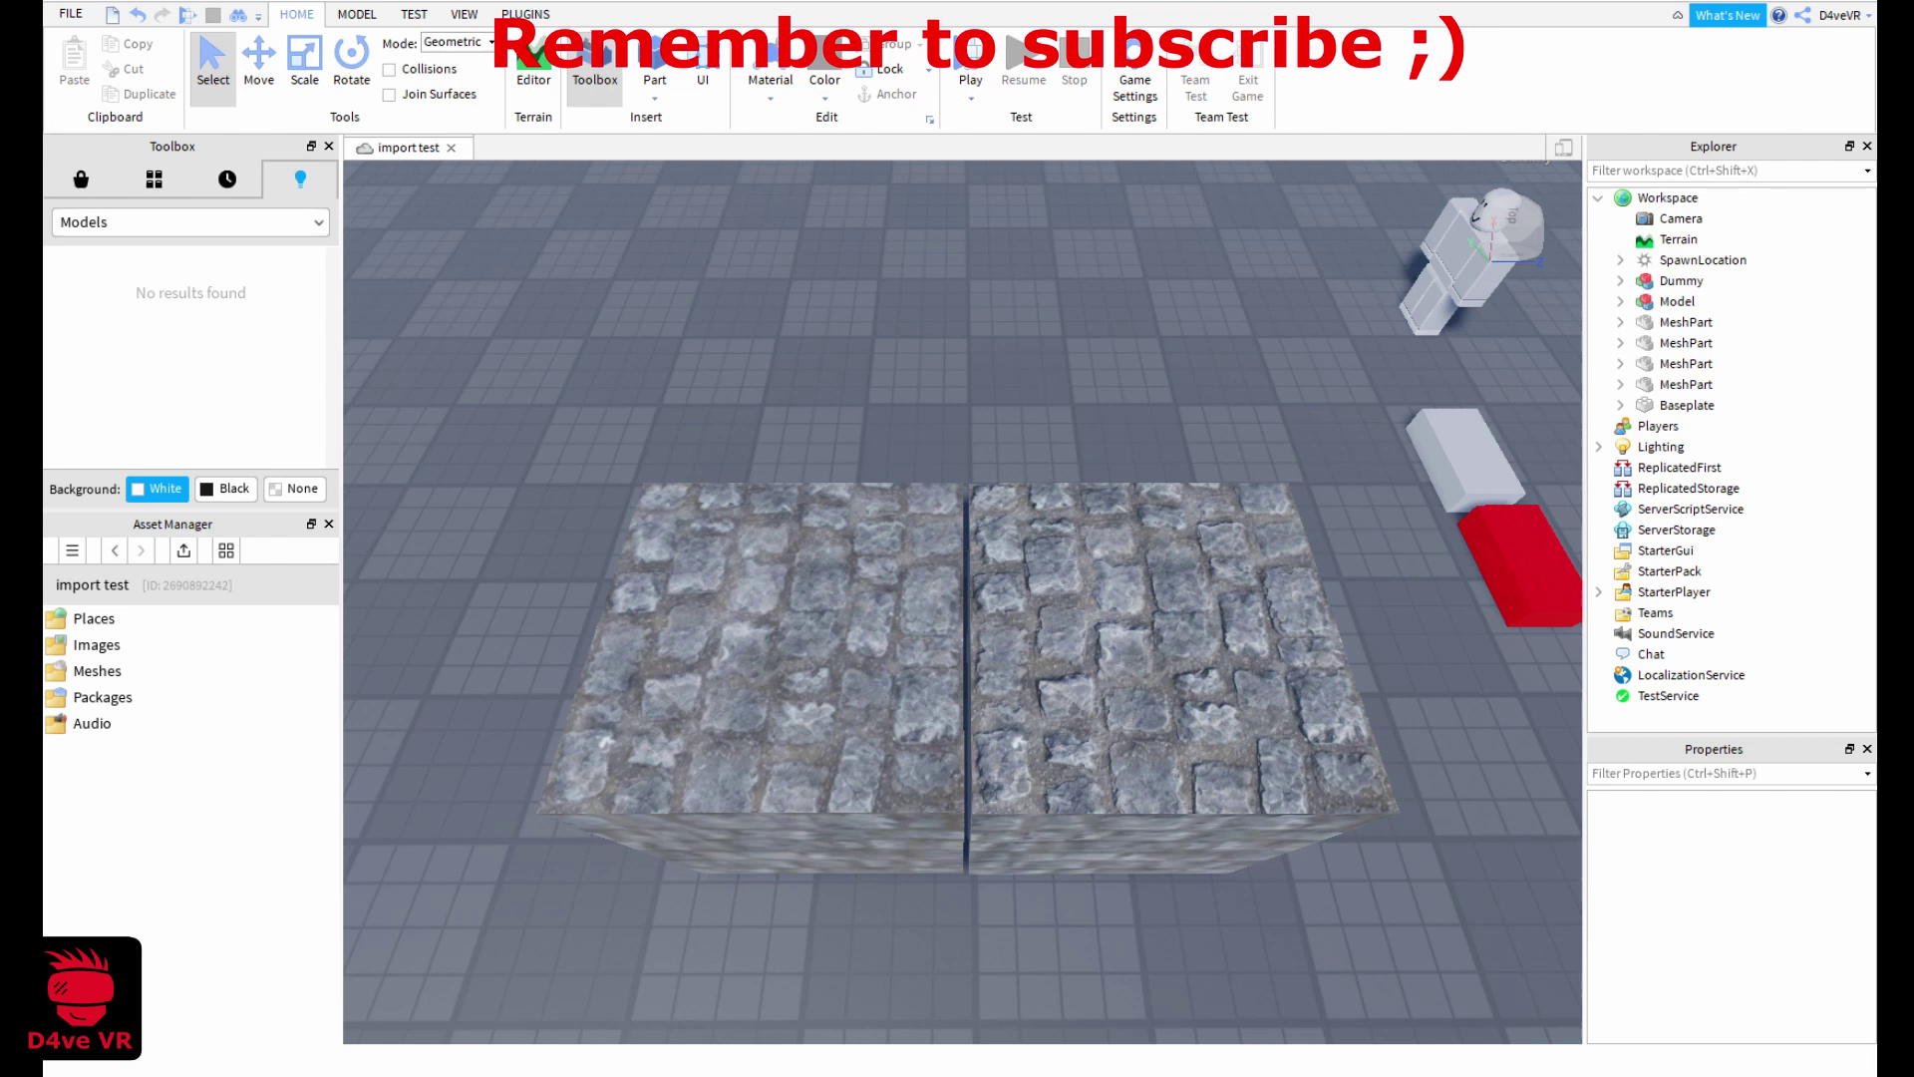
# Compare the surface detail of the two cobblestone blocks from several distances and angles
pyautogui.scroll(5, 1565, 449)
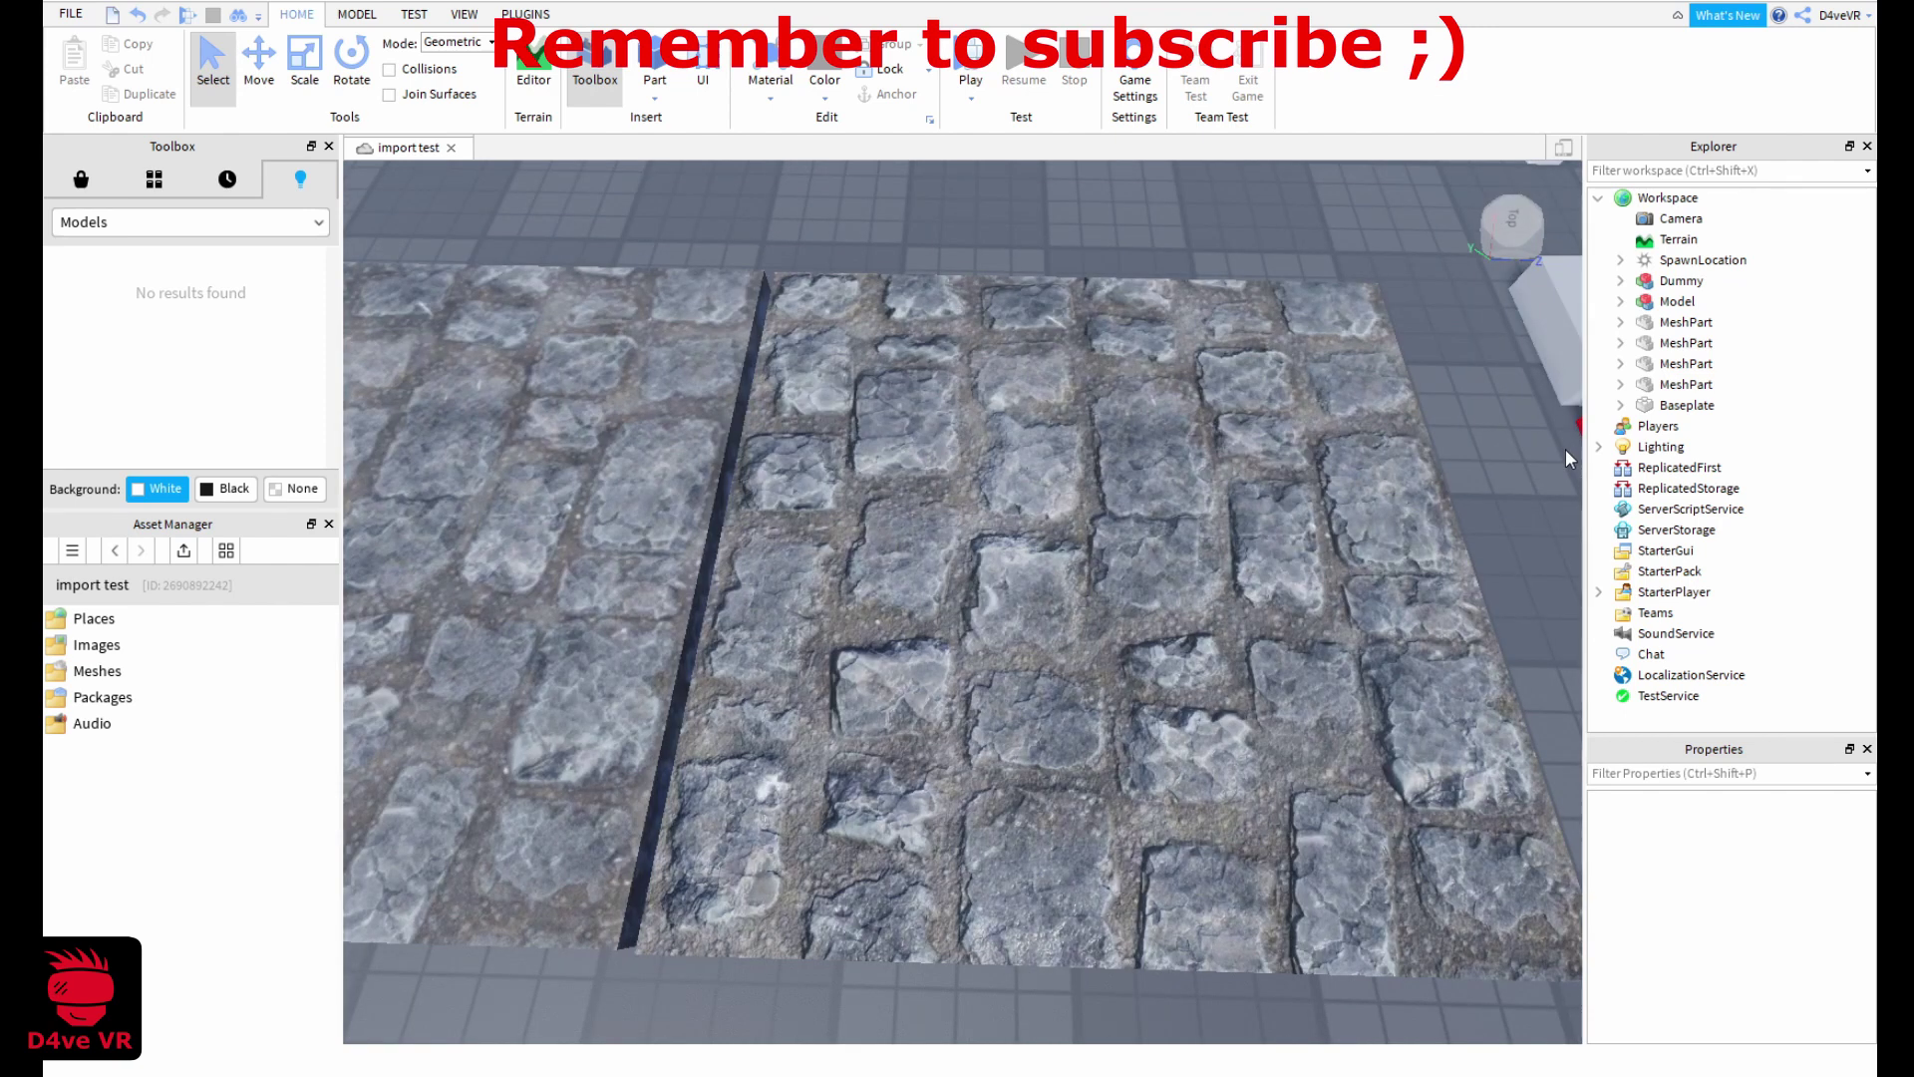
pyautogui.scroll(-3, 1565, 448)
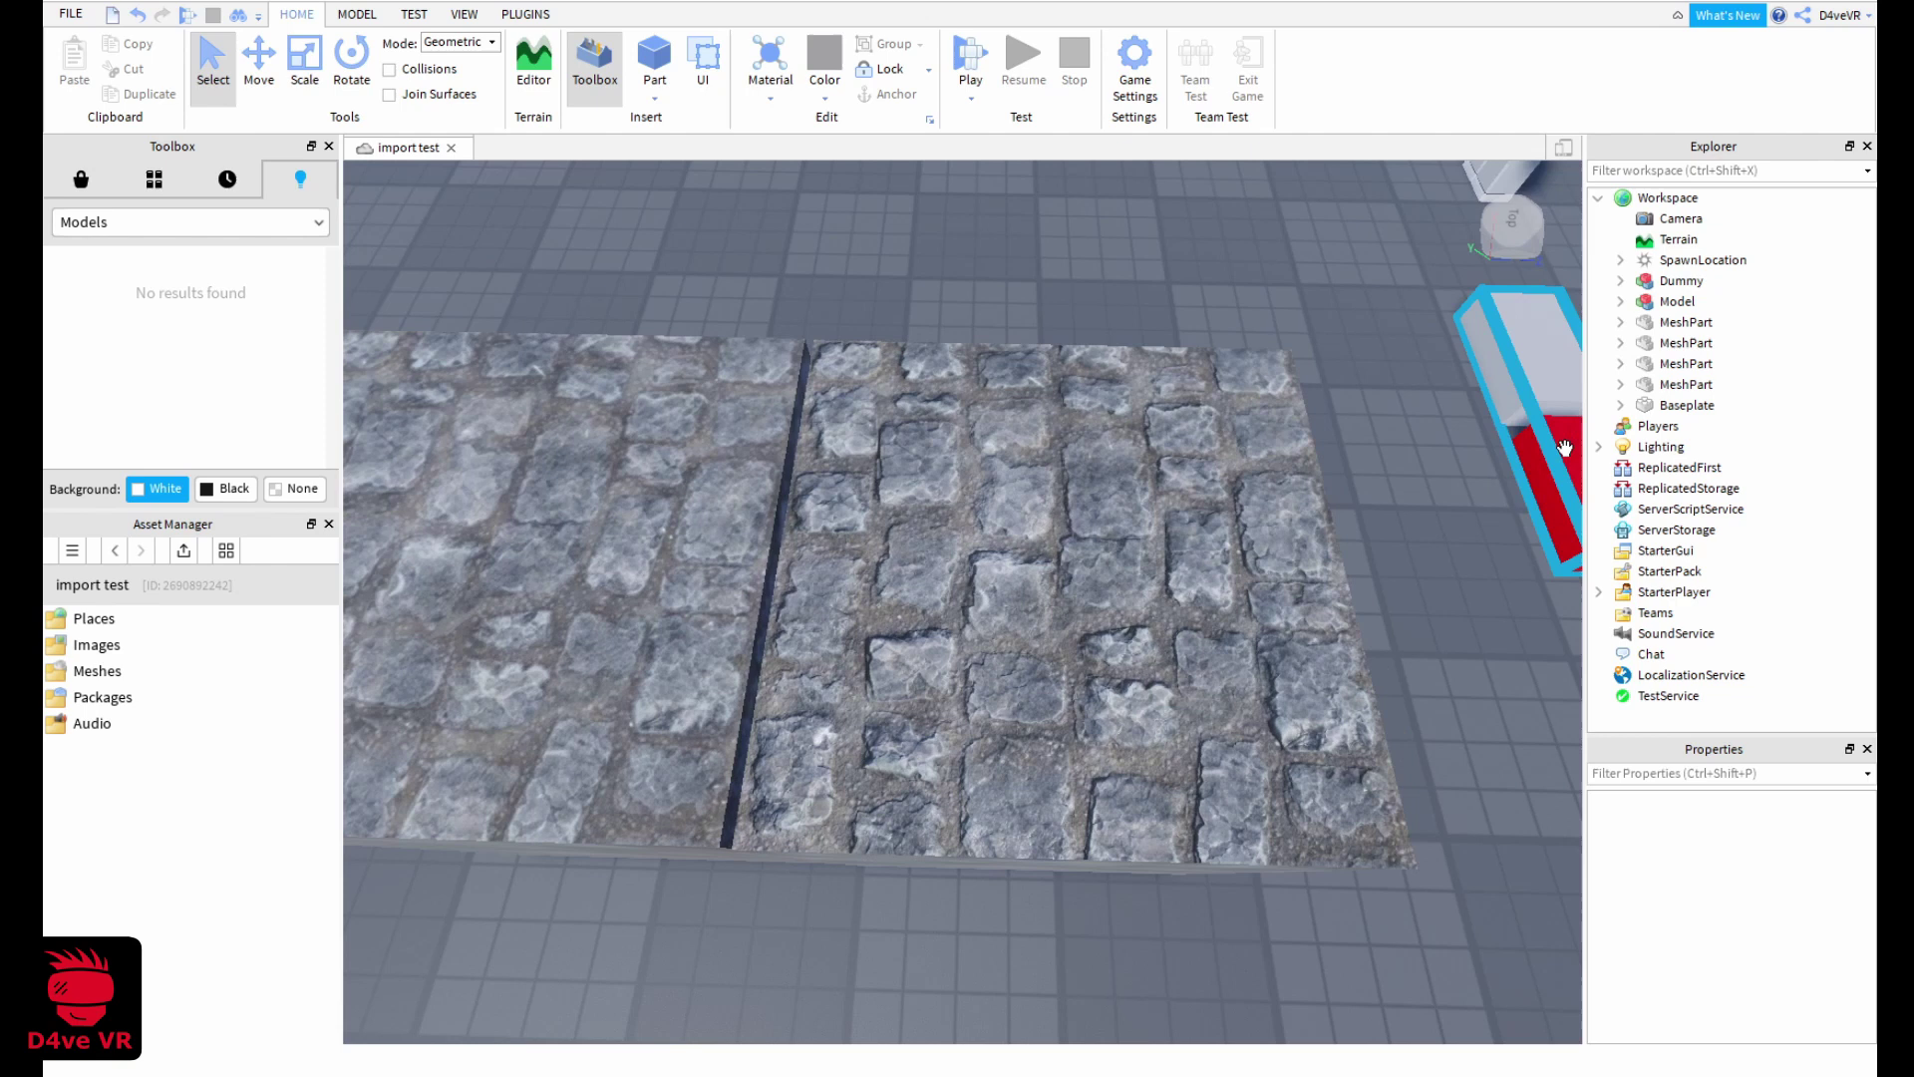
pyautogui.scroll(-3, 1523, 564)
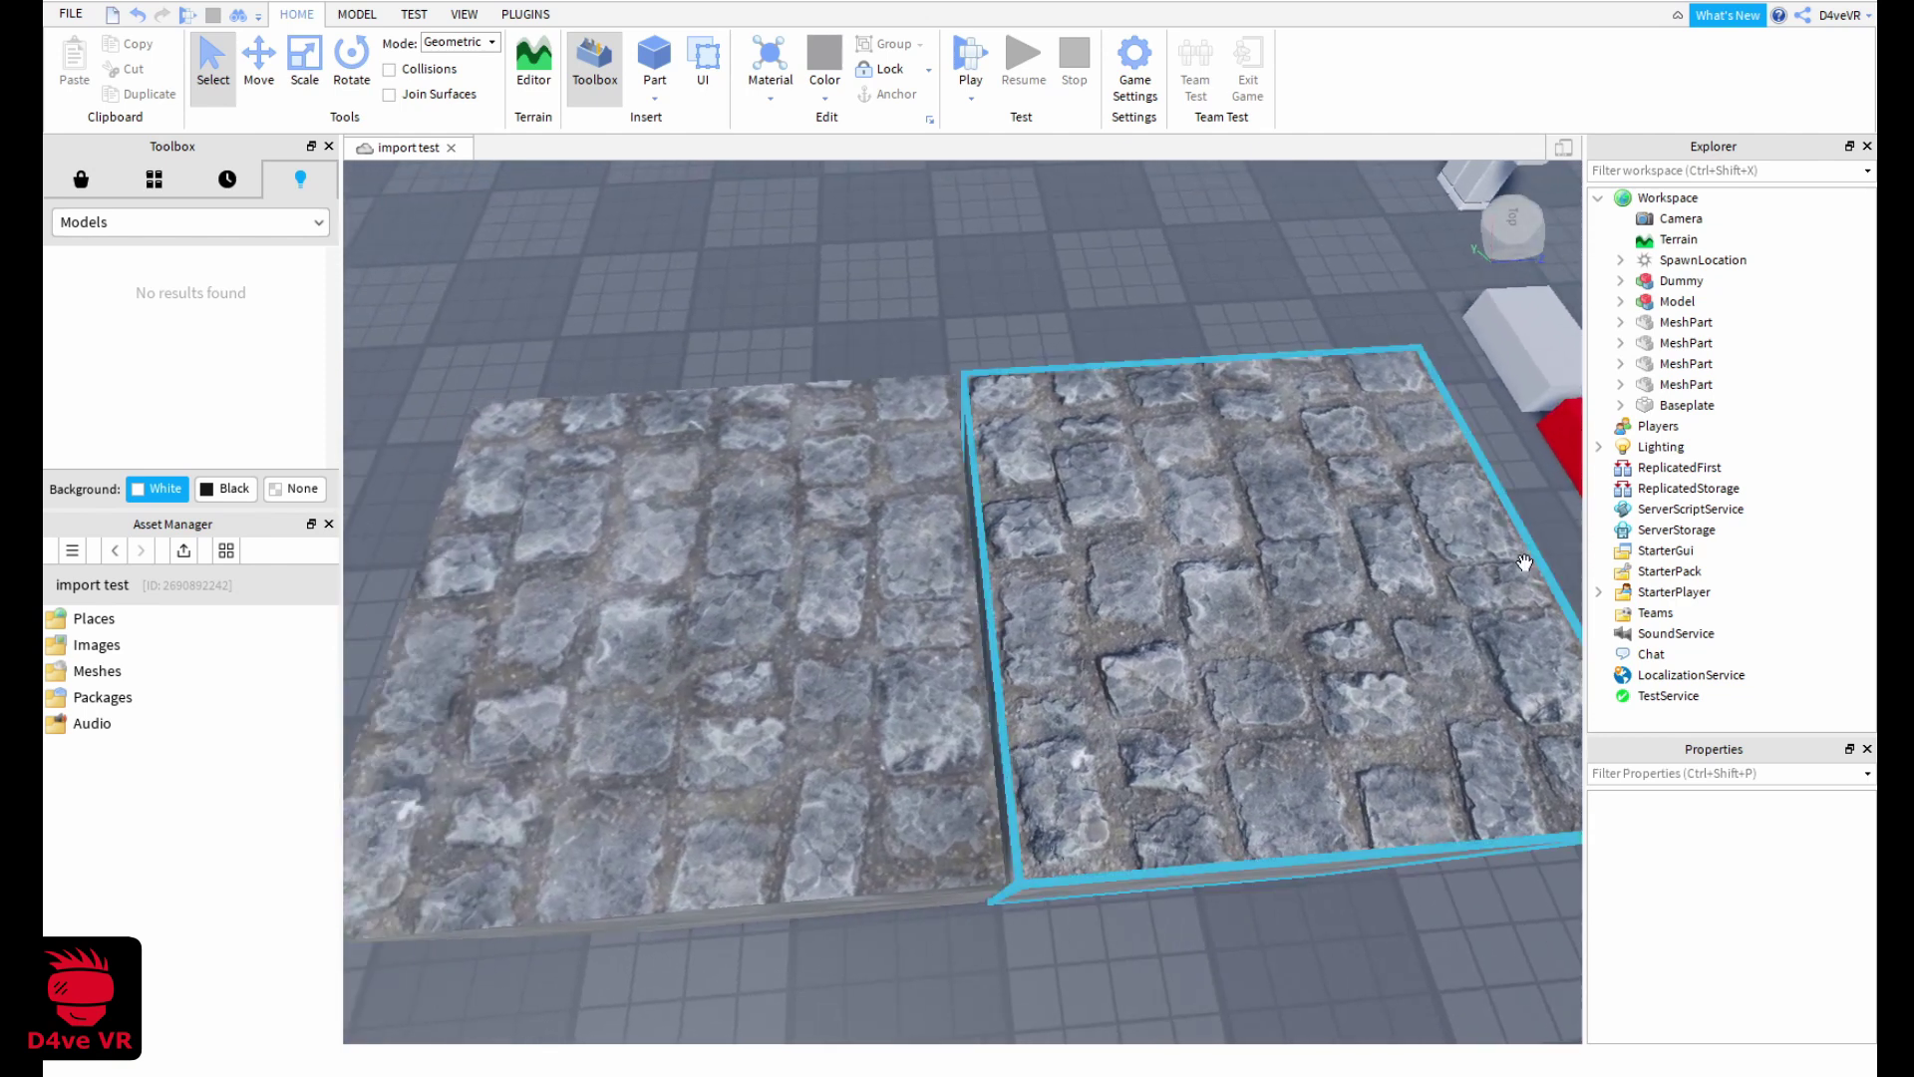
pyautogui.scroll(-1, 1523, 564)
pyautogui.scroll(3, 1524, 564)
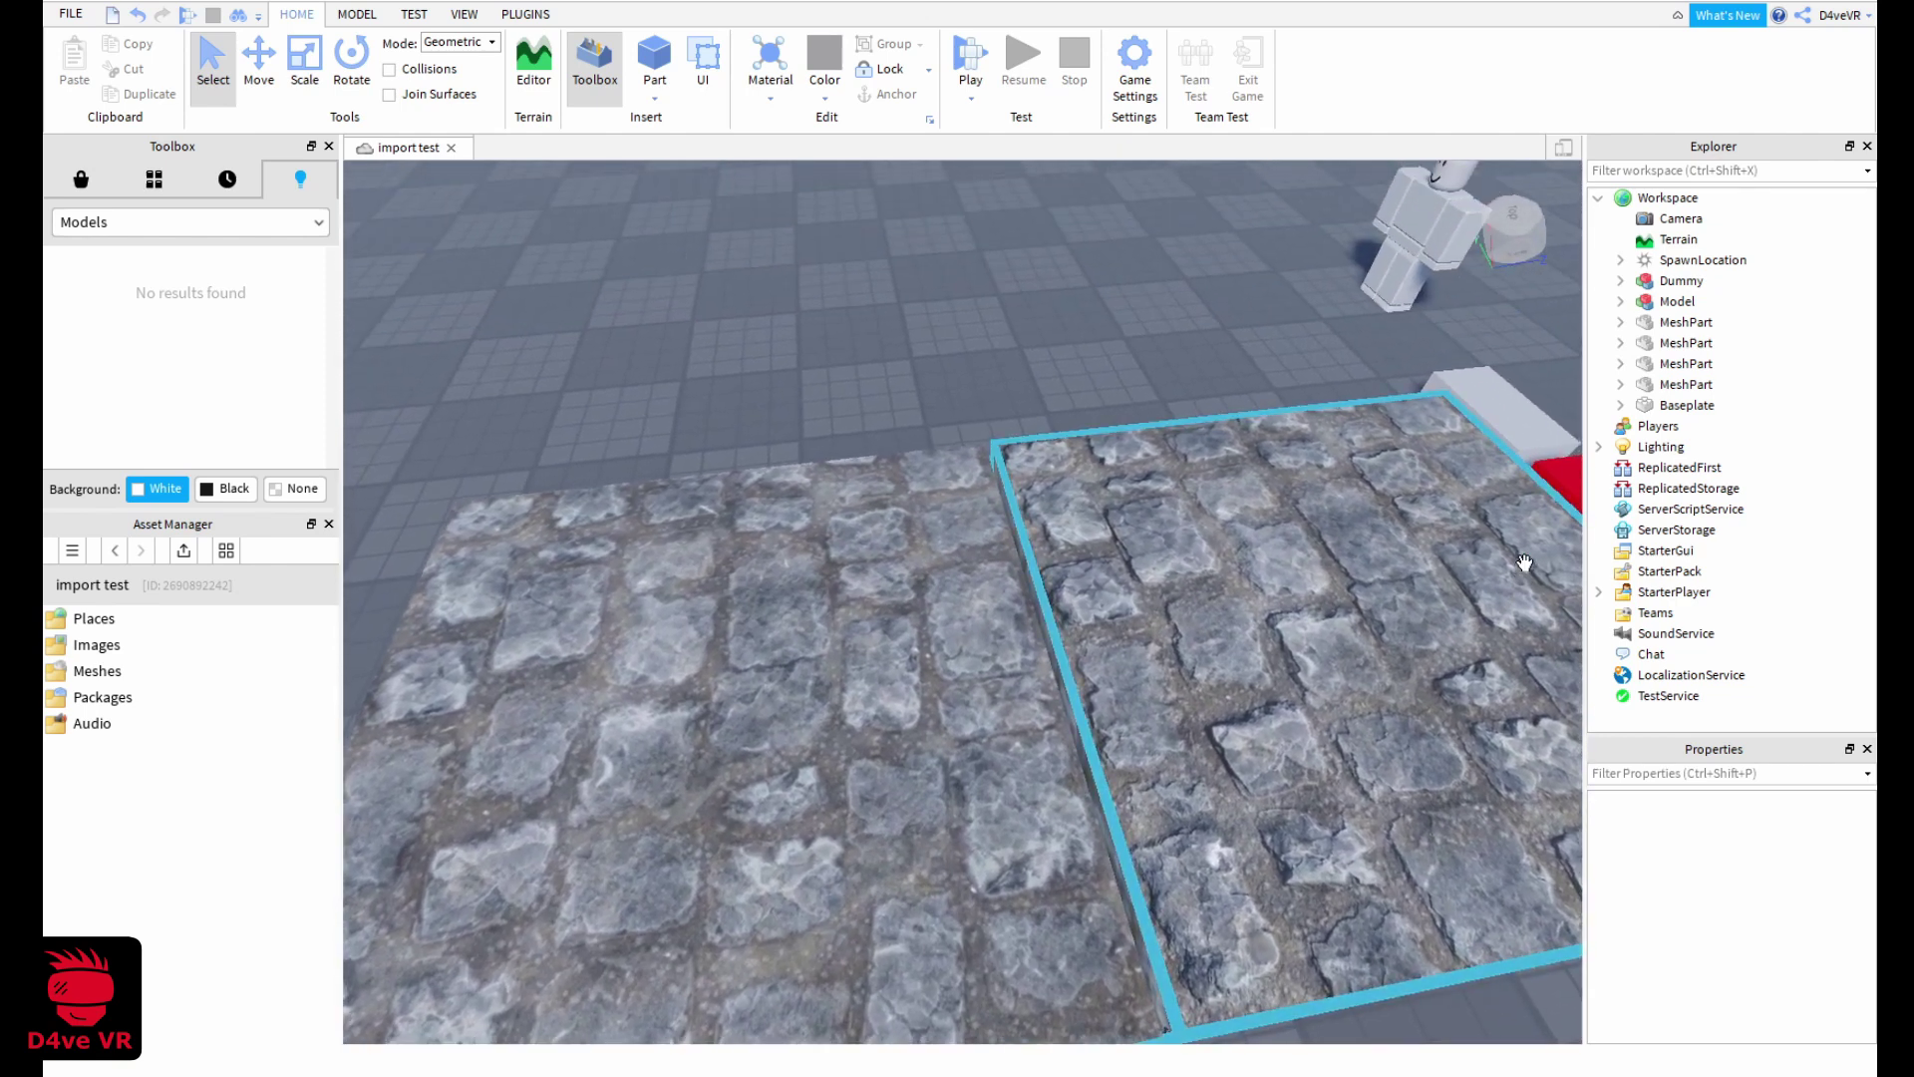
pyautogui.scroll(-5, 1524, 563)
pyautogui.scroll(8, 1524, 563)
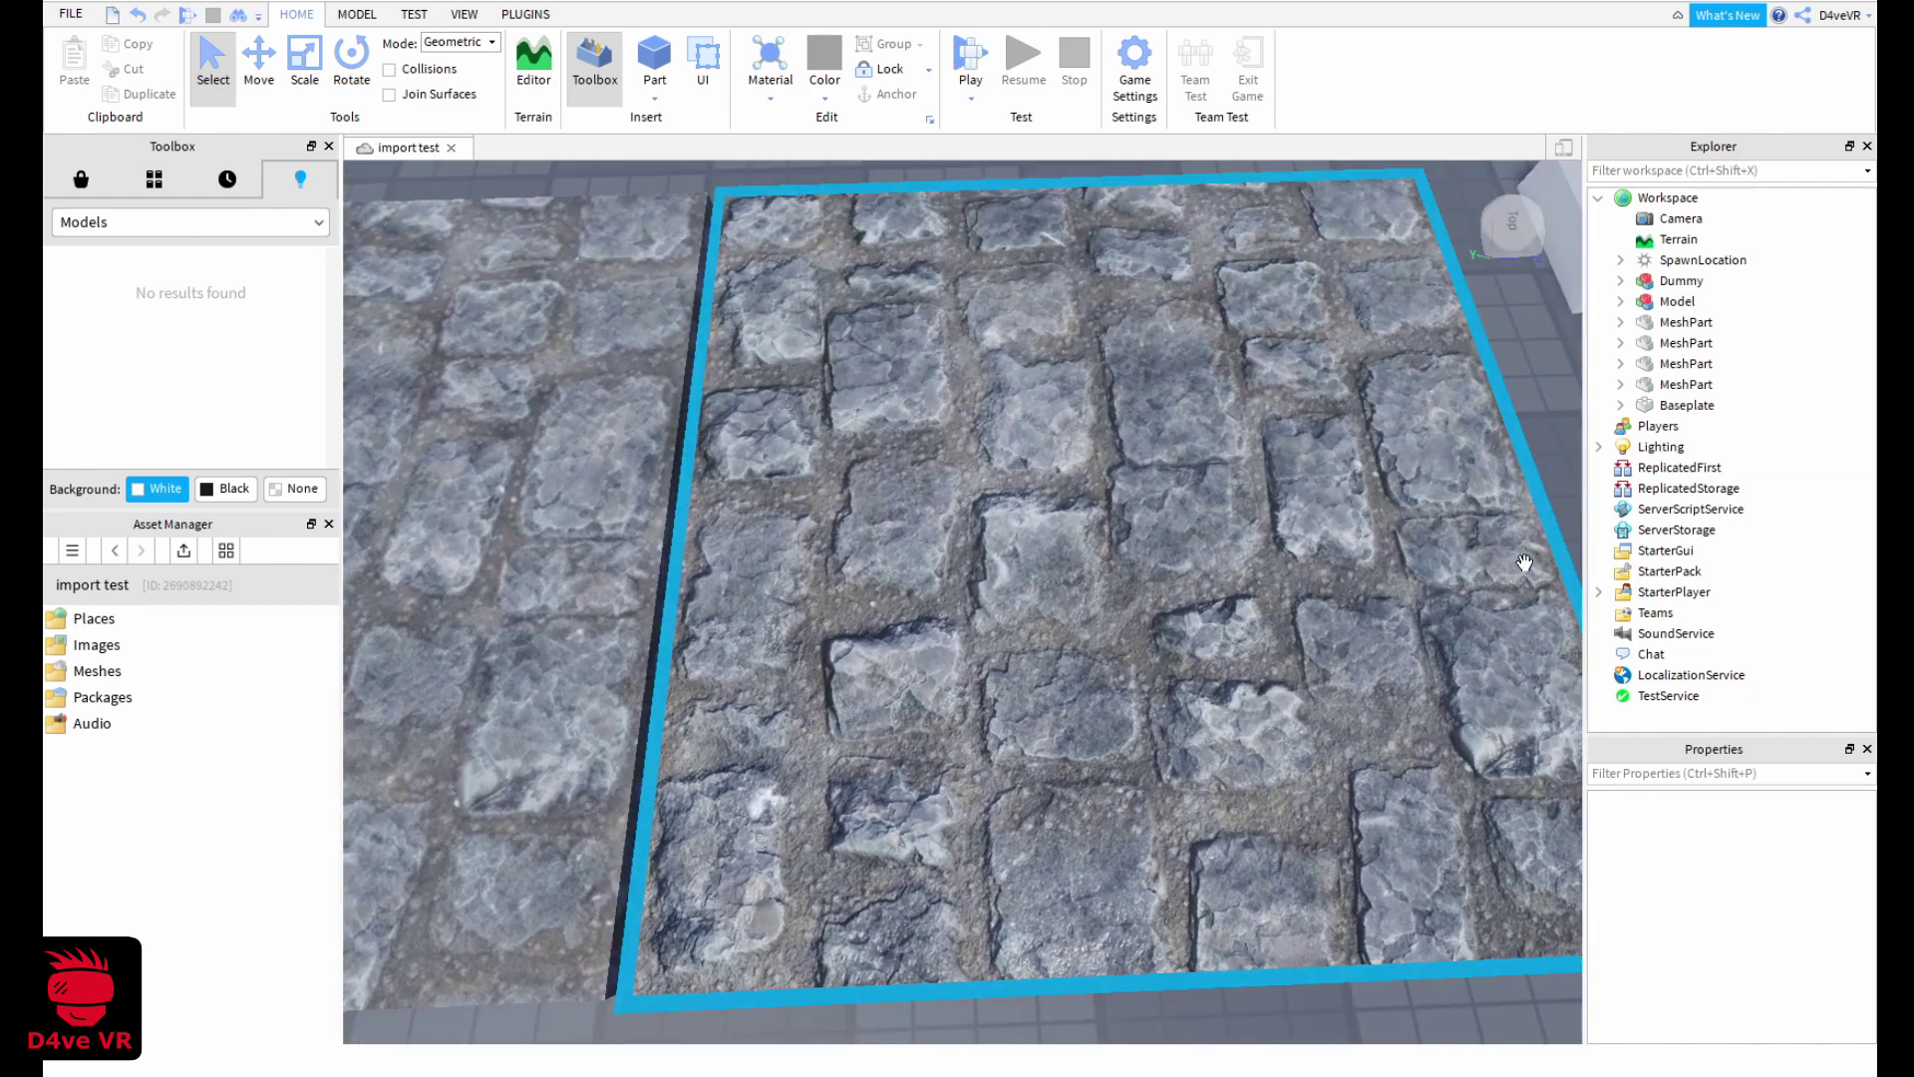
pyautogui.scroll(-6, 1524, 563)
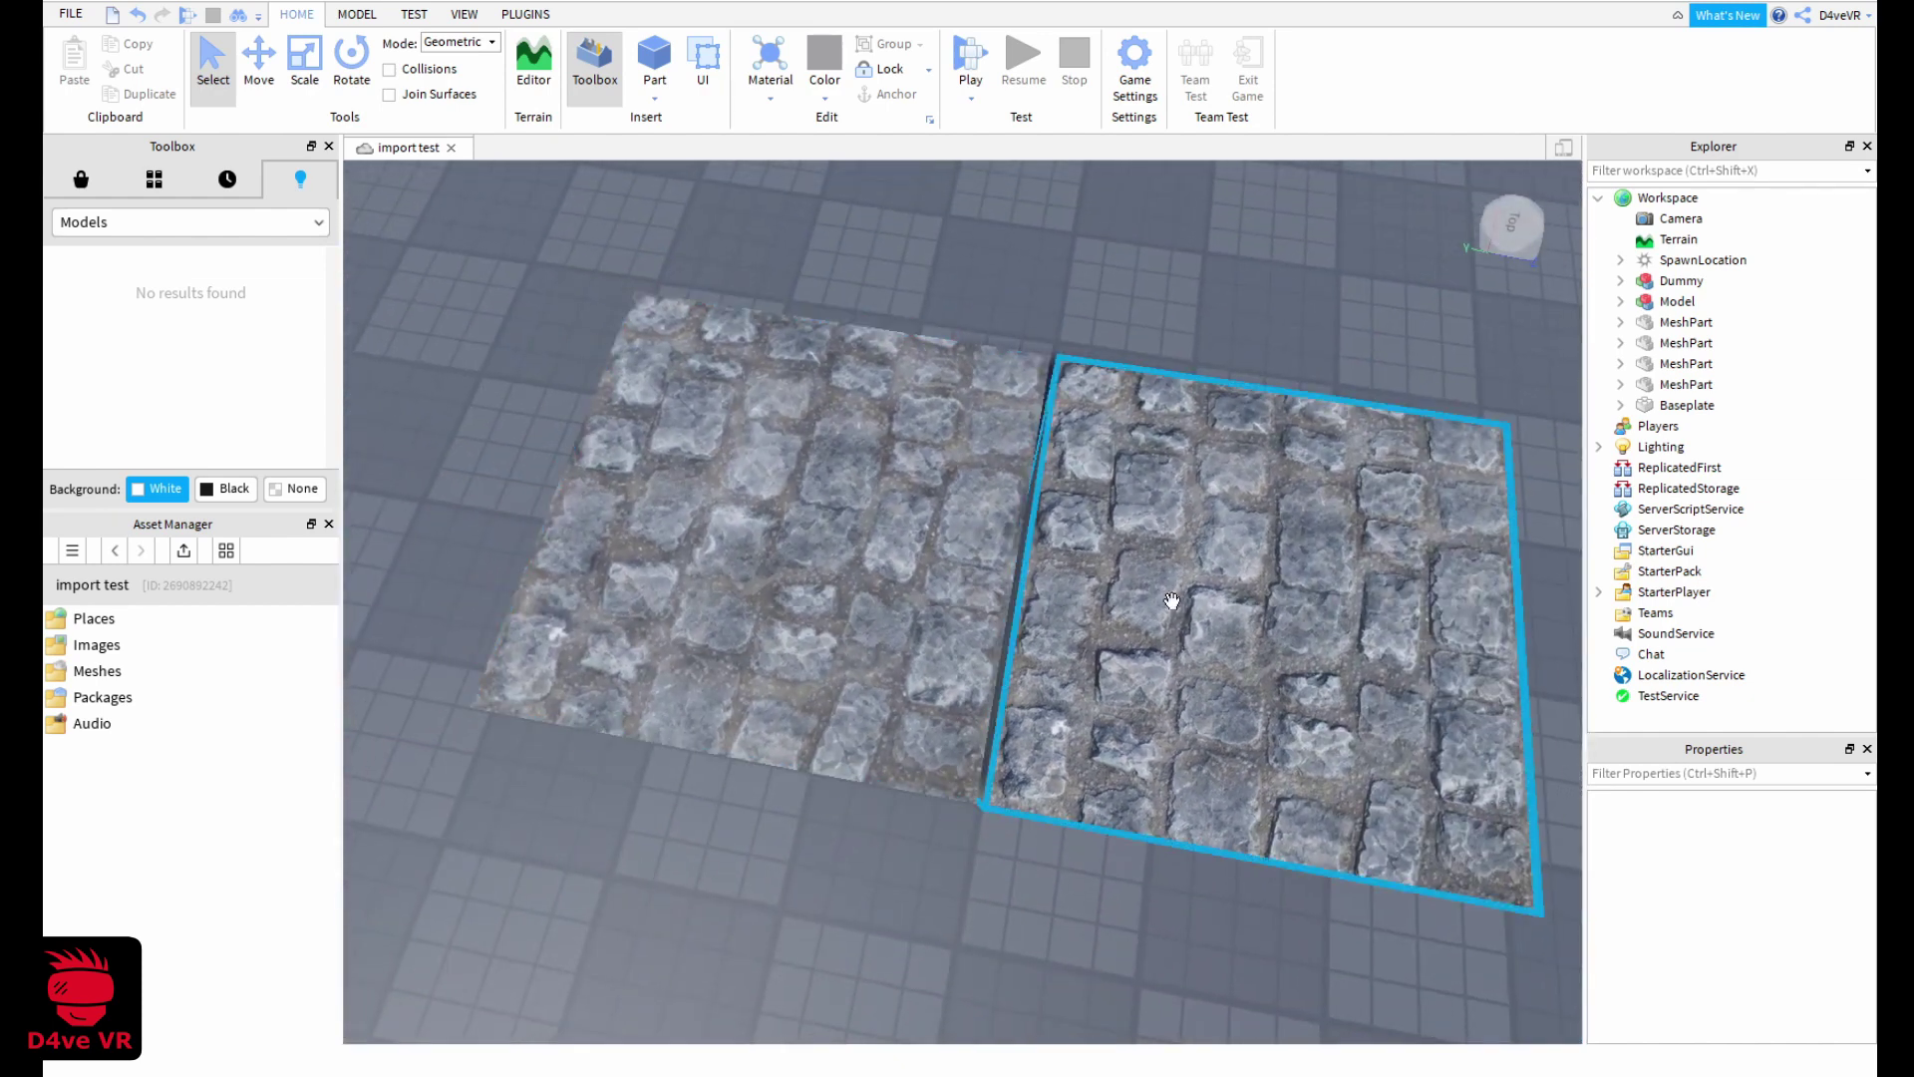
pyautogui.scroll(3, 1200, 636)
pyautogui.moveTo(1200, 637); pyautogui.dragTo(1232, 622, button='right')
pyautogui.scroll(-2, 1232, 622)
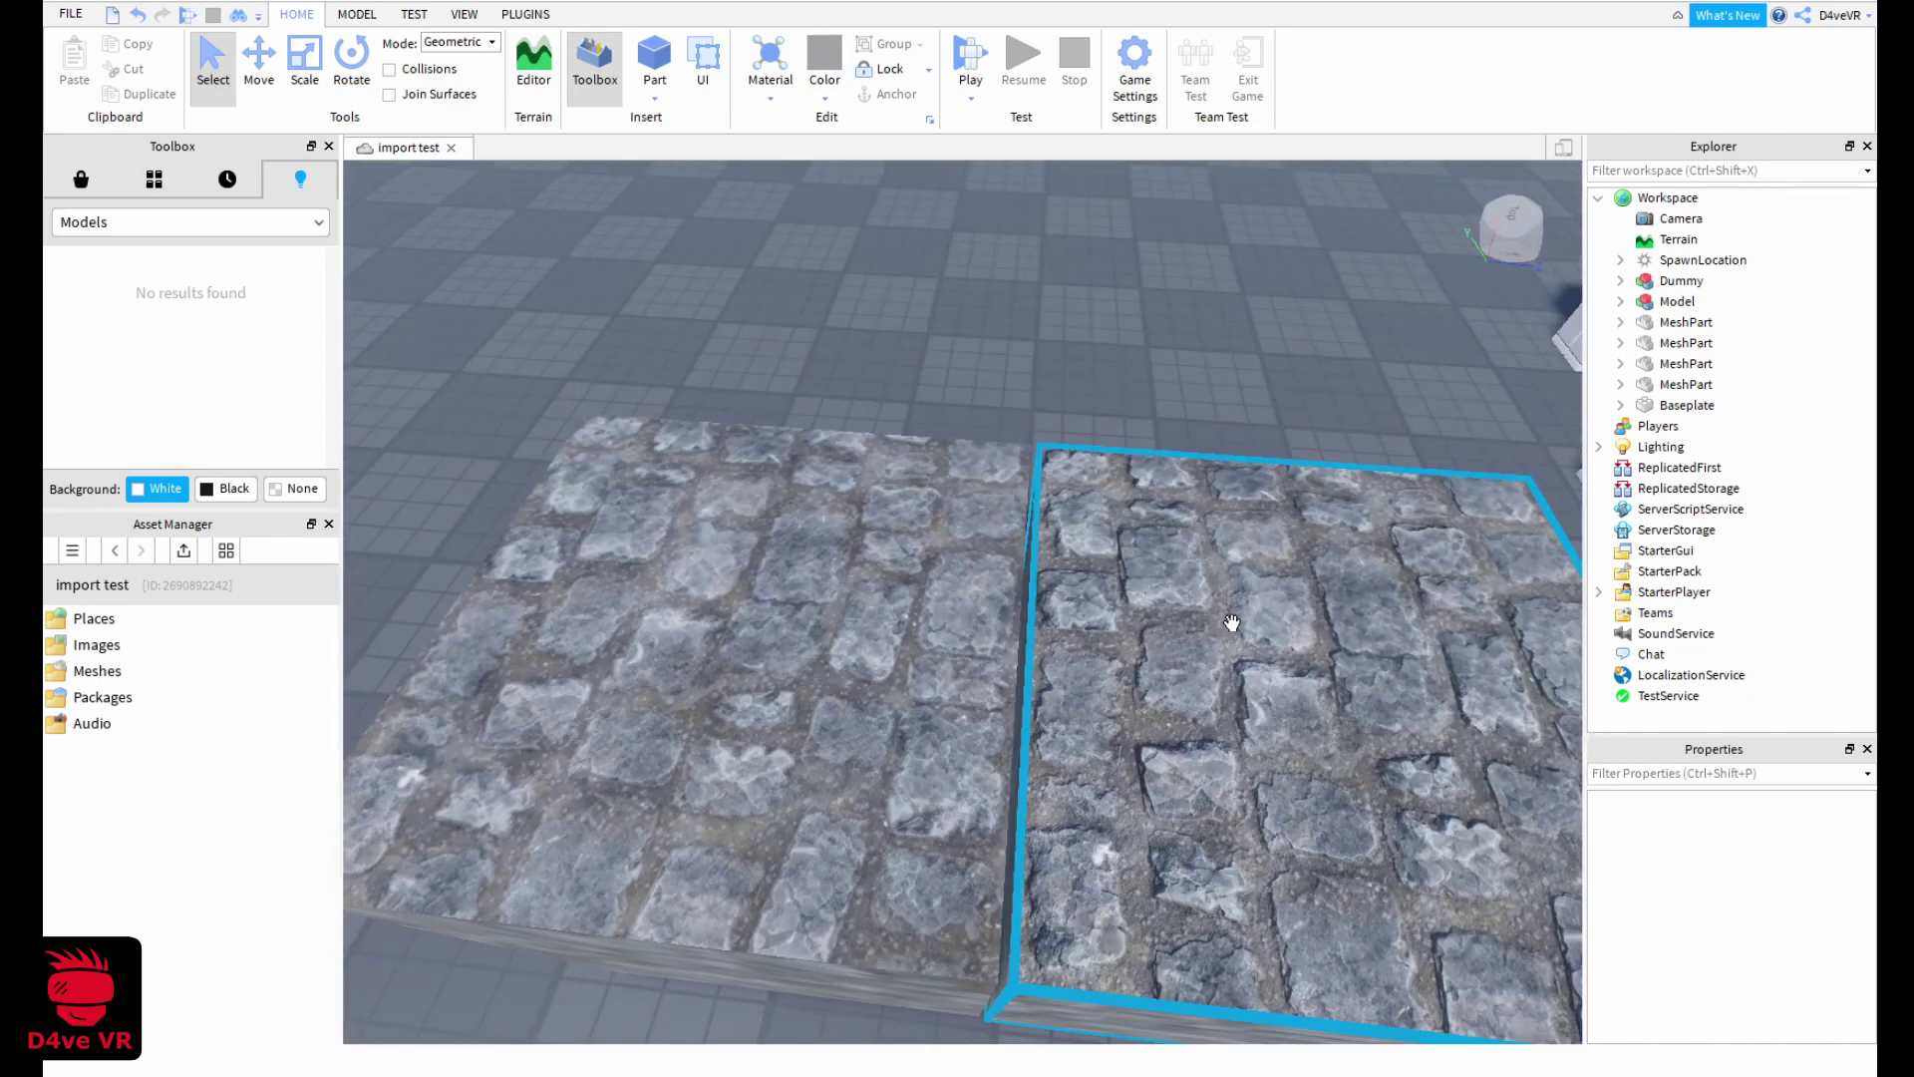
pyautogui.scroll(4, 1232, 623)
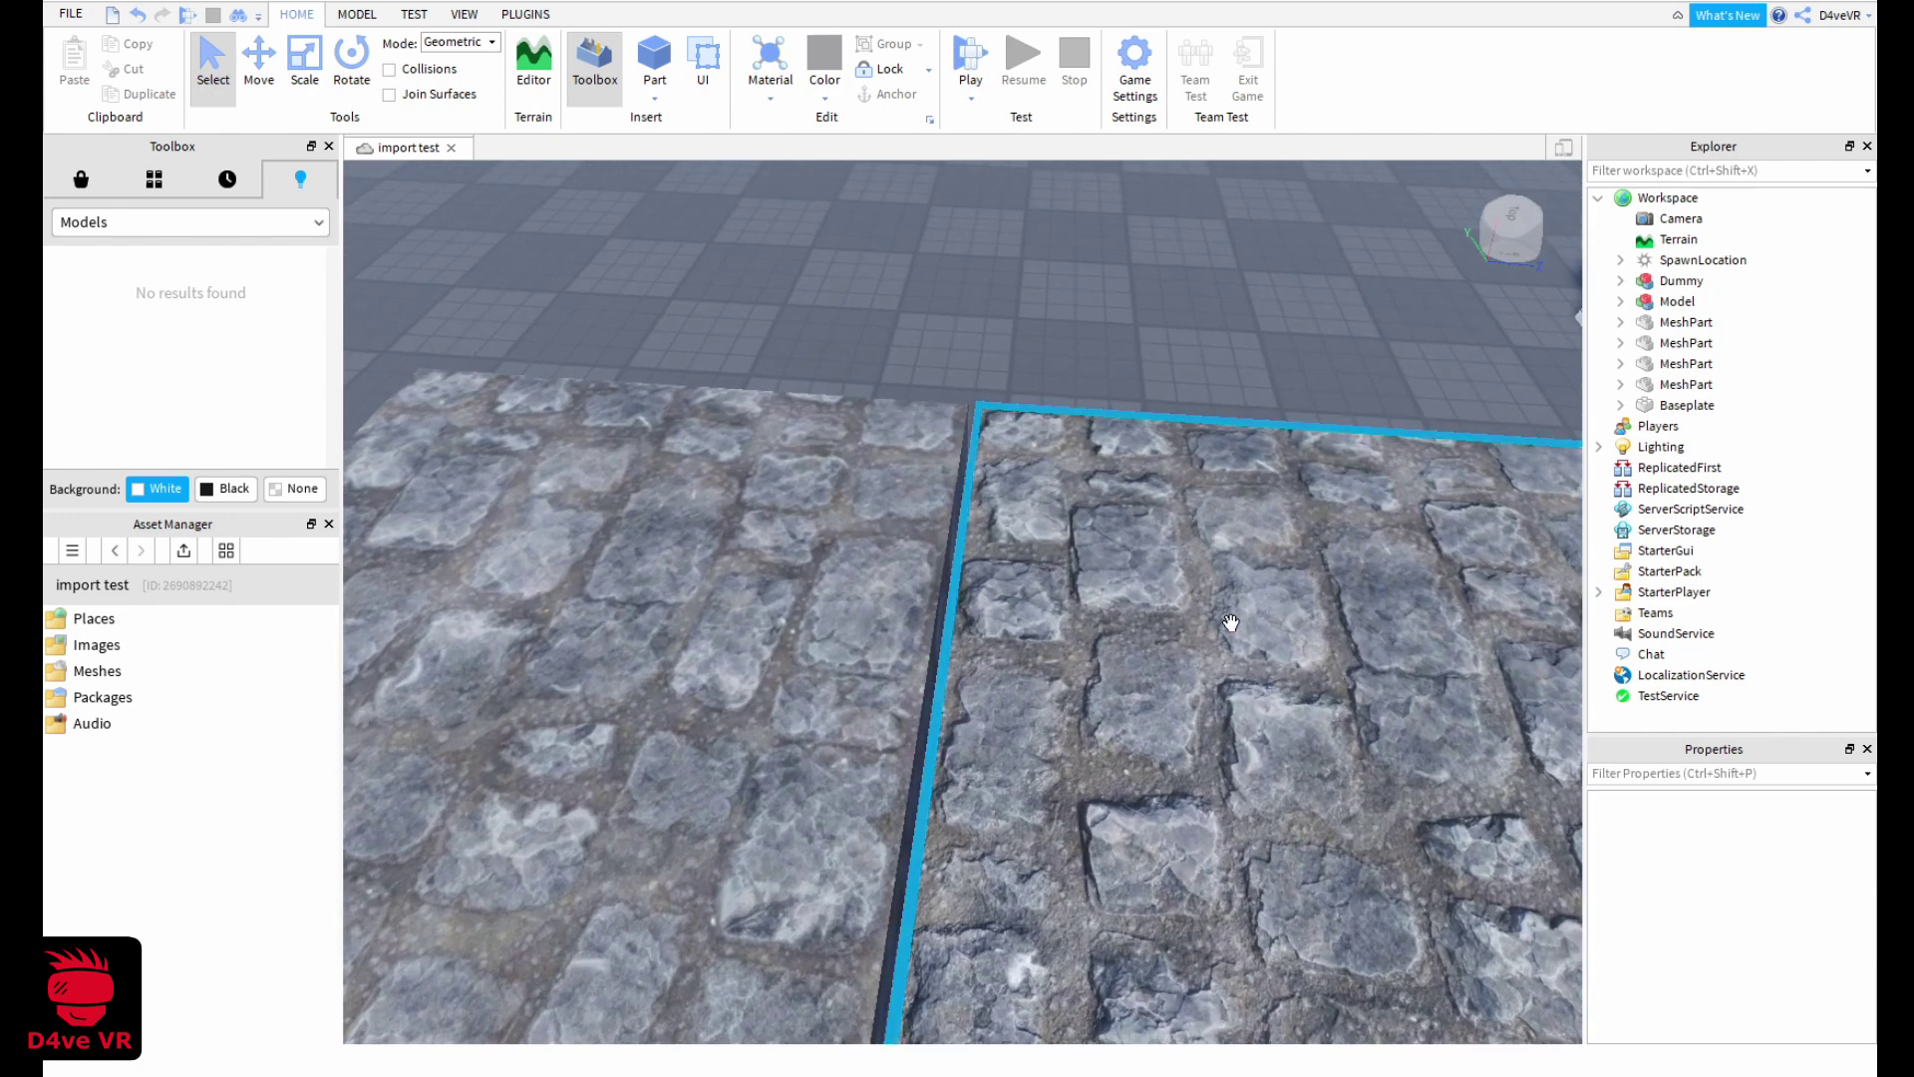
pyautogui.moveTo(1269, 546); pyautogui.dragTo(1071, 548, button='right')
pyautogui.scroll(-1, 1222, 547)
pyautogui.scroll(5, 1090, 692)
pyautogui.scroll(-6, 1030, 678)
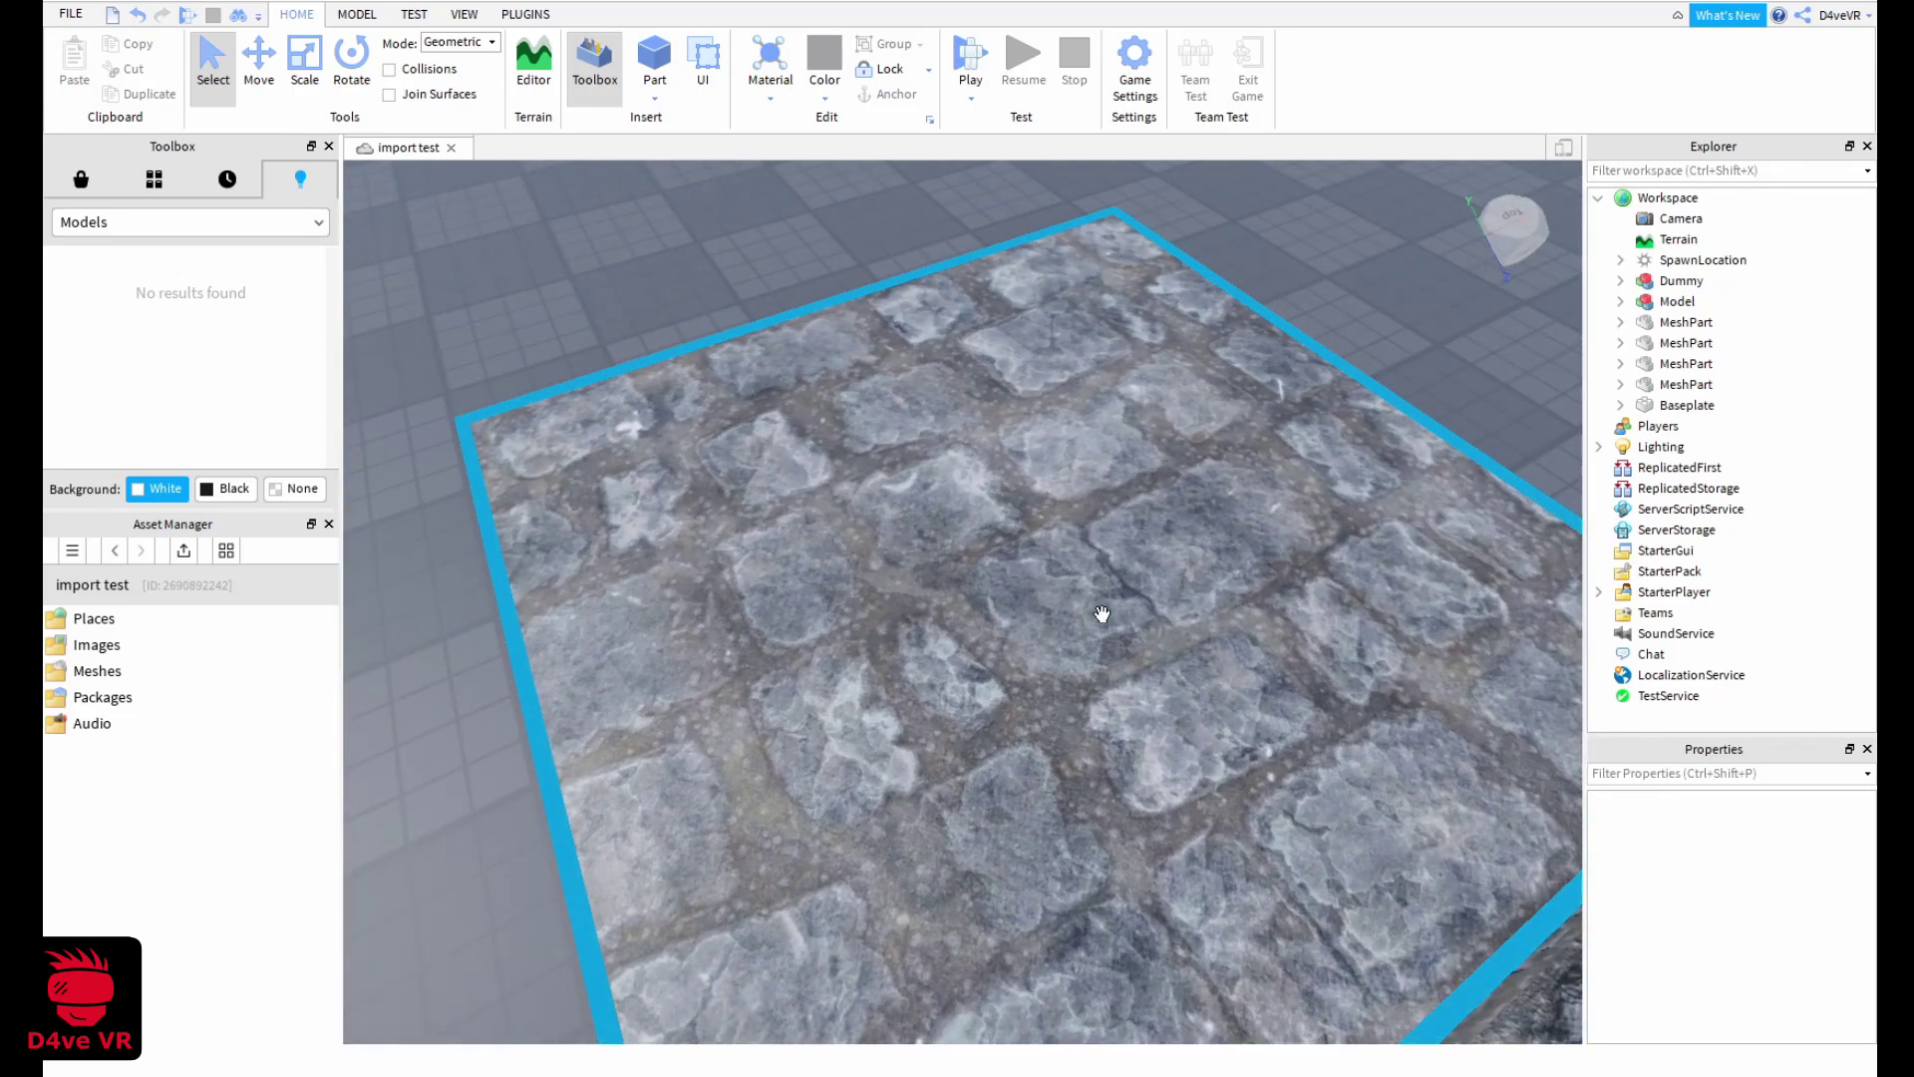
pyautogui.moveTo(1101, 613); pyautogui.dragTo(1109, 687, button='right')
pyautogui.press('d')
pyautogui.scroll(-3, 1111, 692)
# Select one of the purple character meshes and examine both characters up close from the front
pyautogui.click(1083, 671)
pyautogui.press('f')
pyautogui.moveTo(1146, 520); pyautogui.dragTo(1134, 522, button='right')
pyautogui.moveTo(1120, 247); pyautogui.dragTo(1133, 247, button='right')
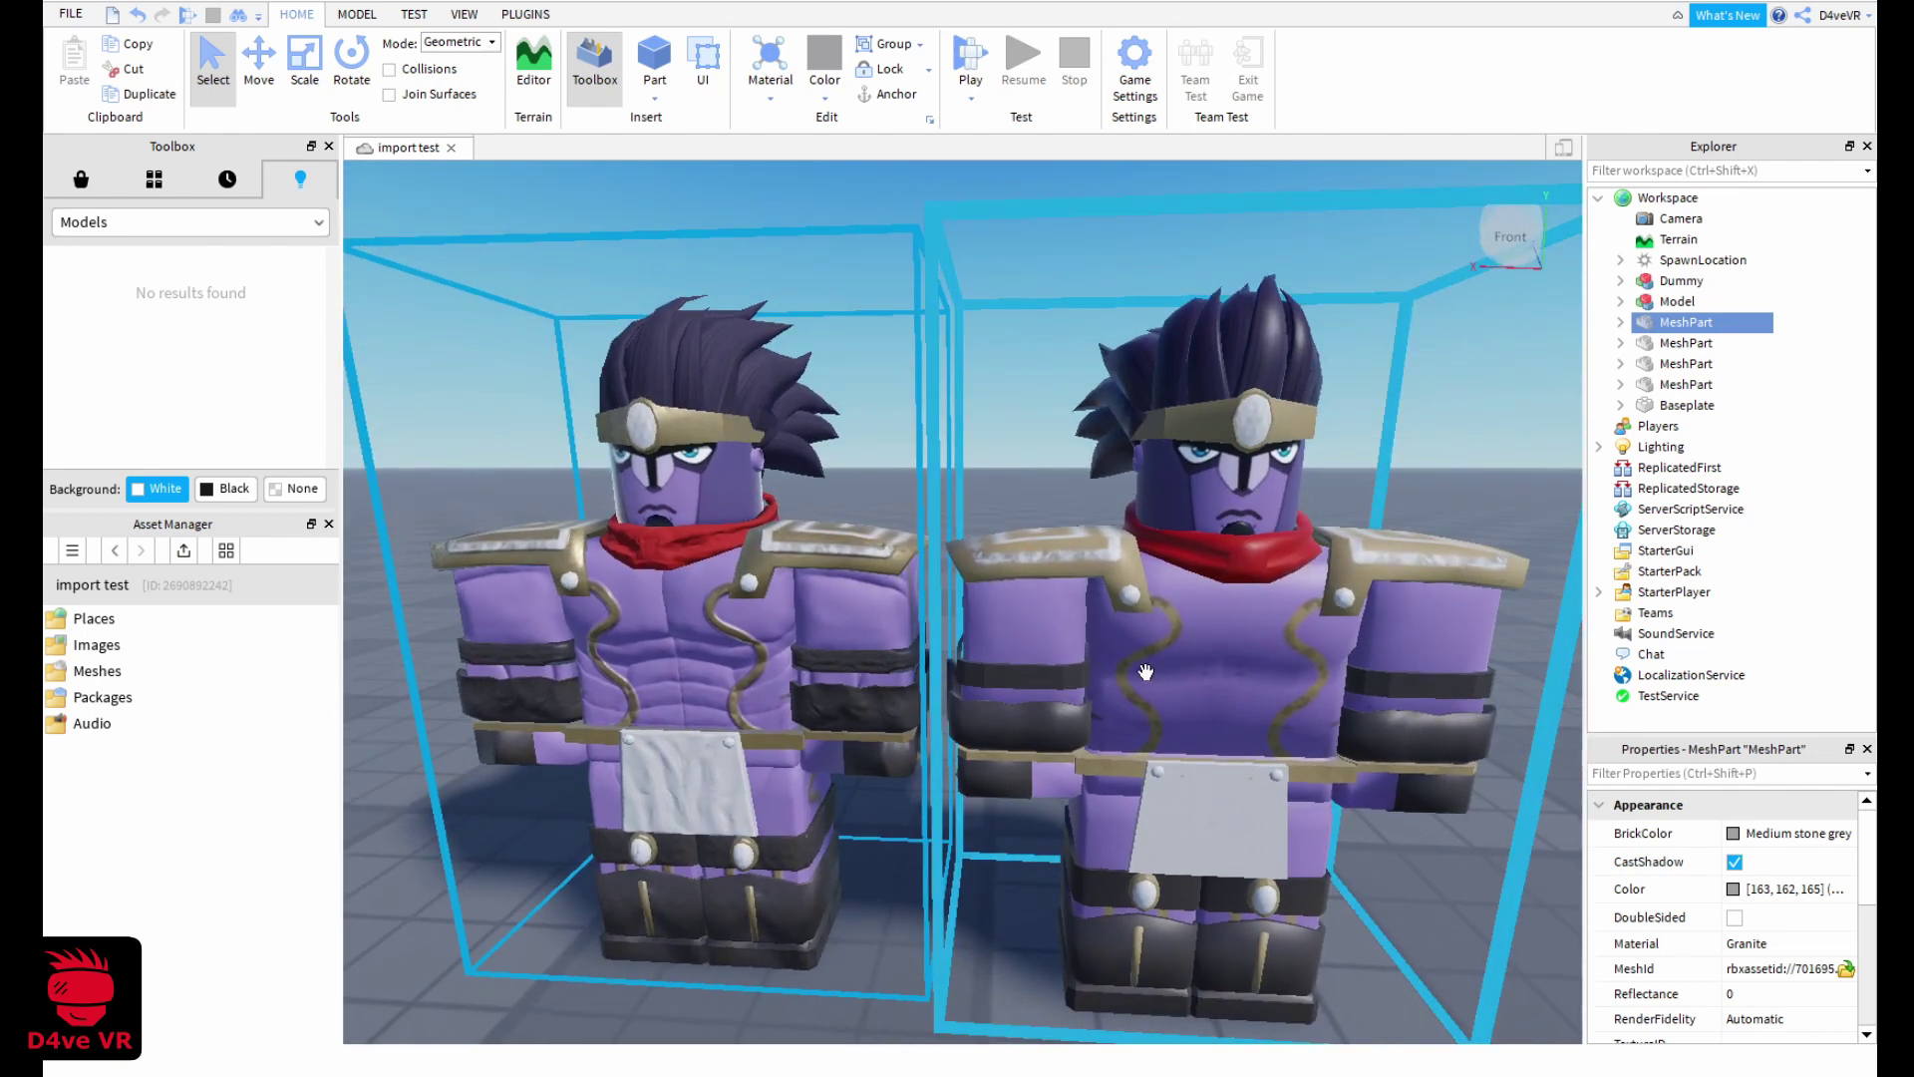
pyautogui.press('a')
pyautogui.press('w')
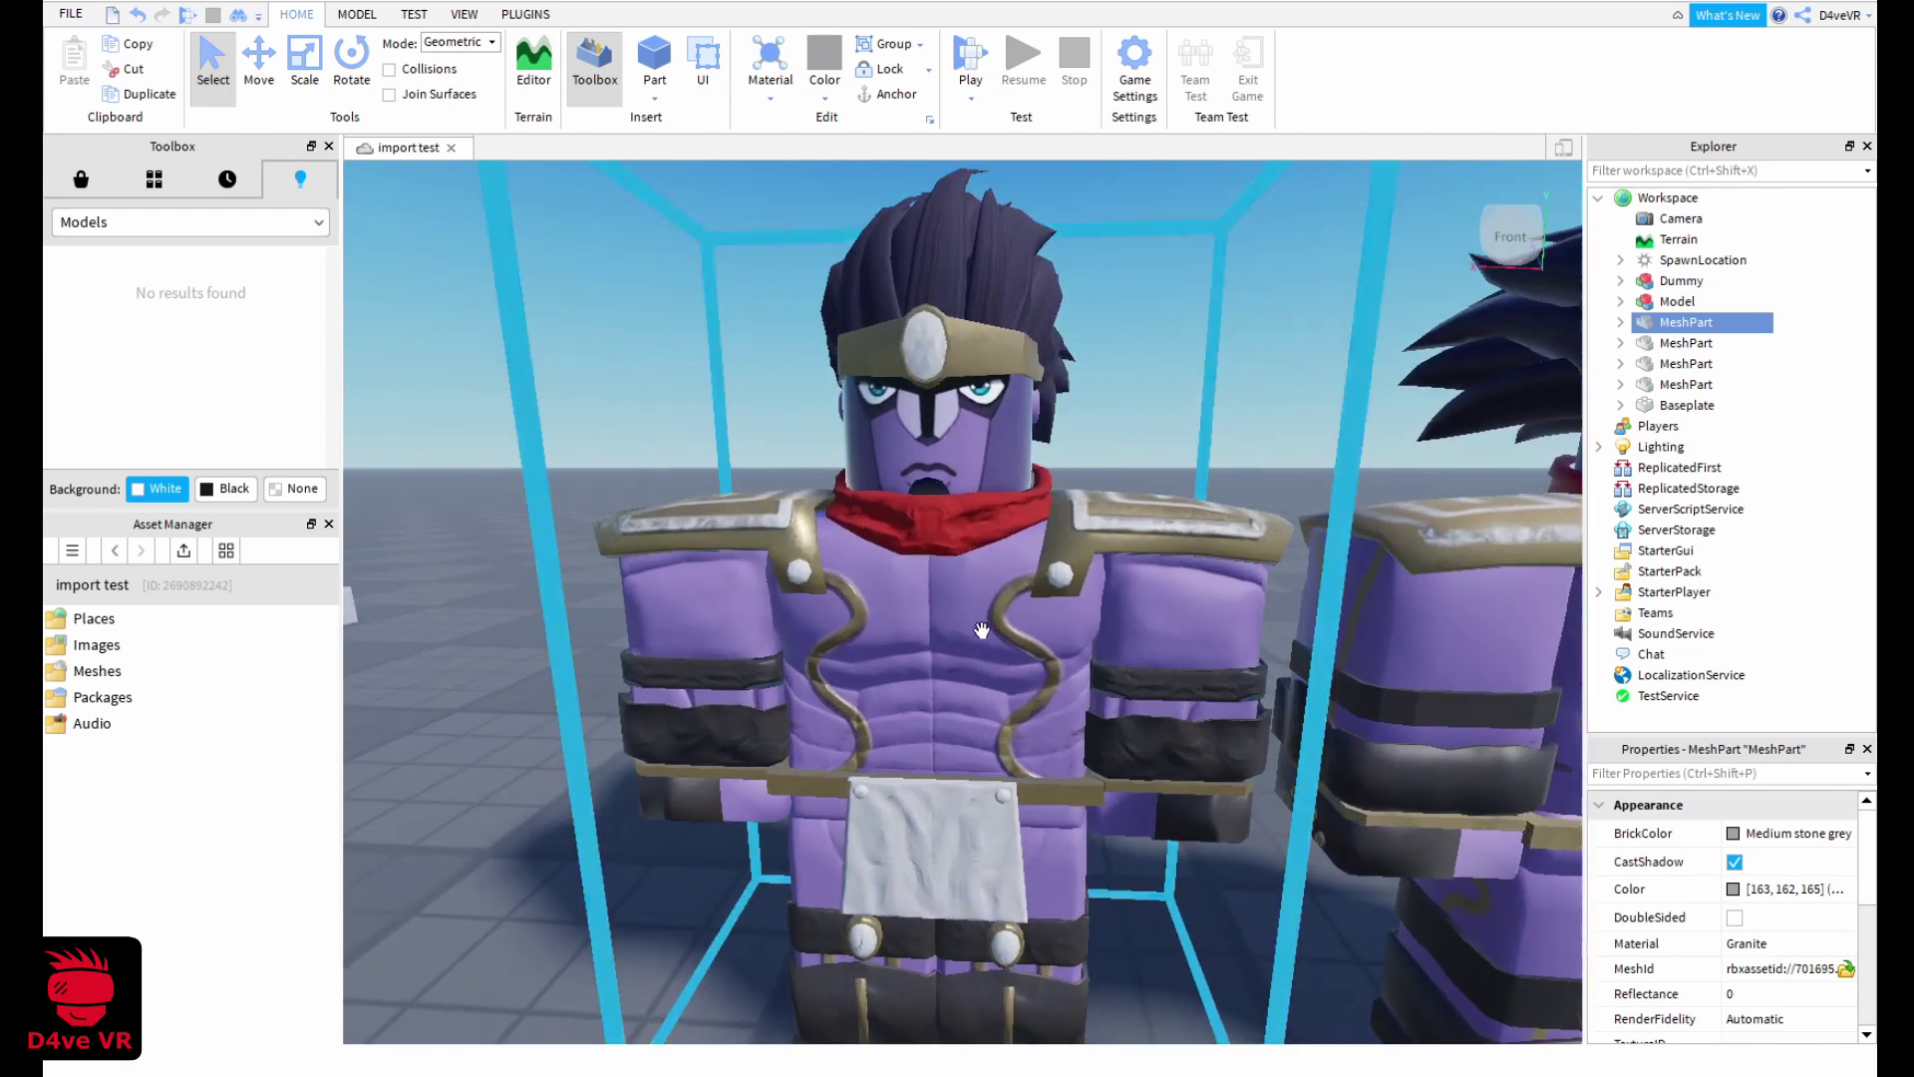
pyautogui.press('s')
pyautogui.scroll(-1, 1153, 671)
pyautogui.scroll(6, 1154, 671)
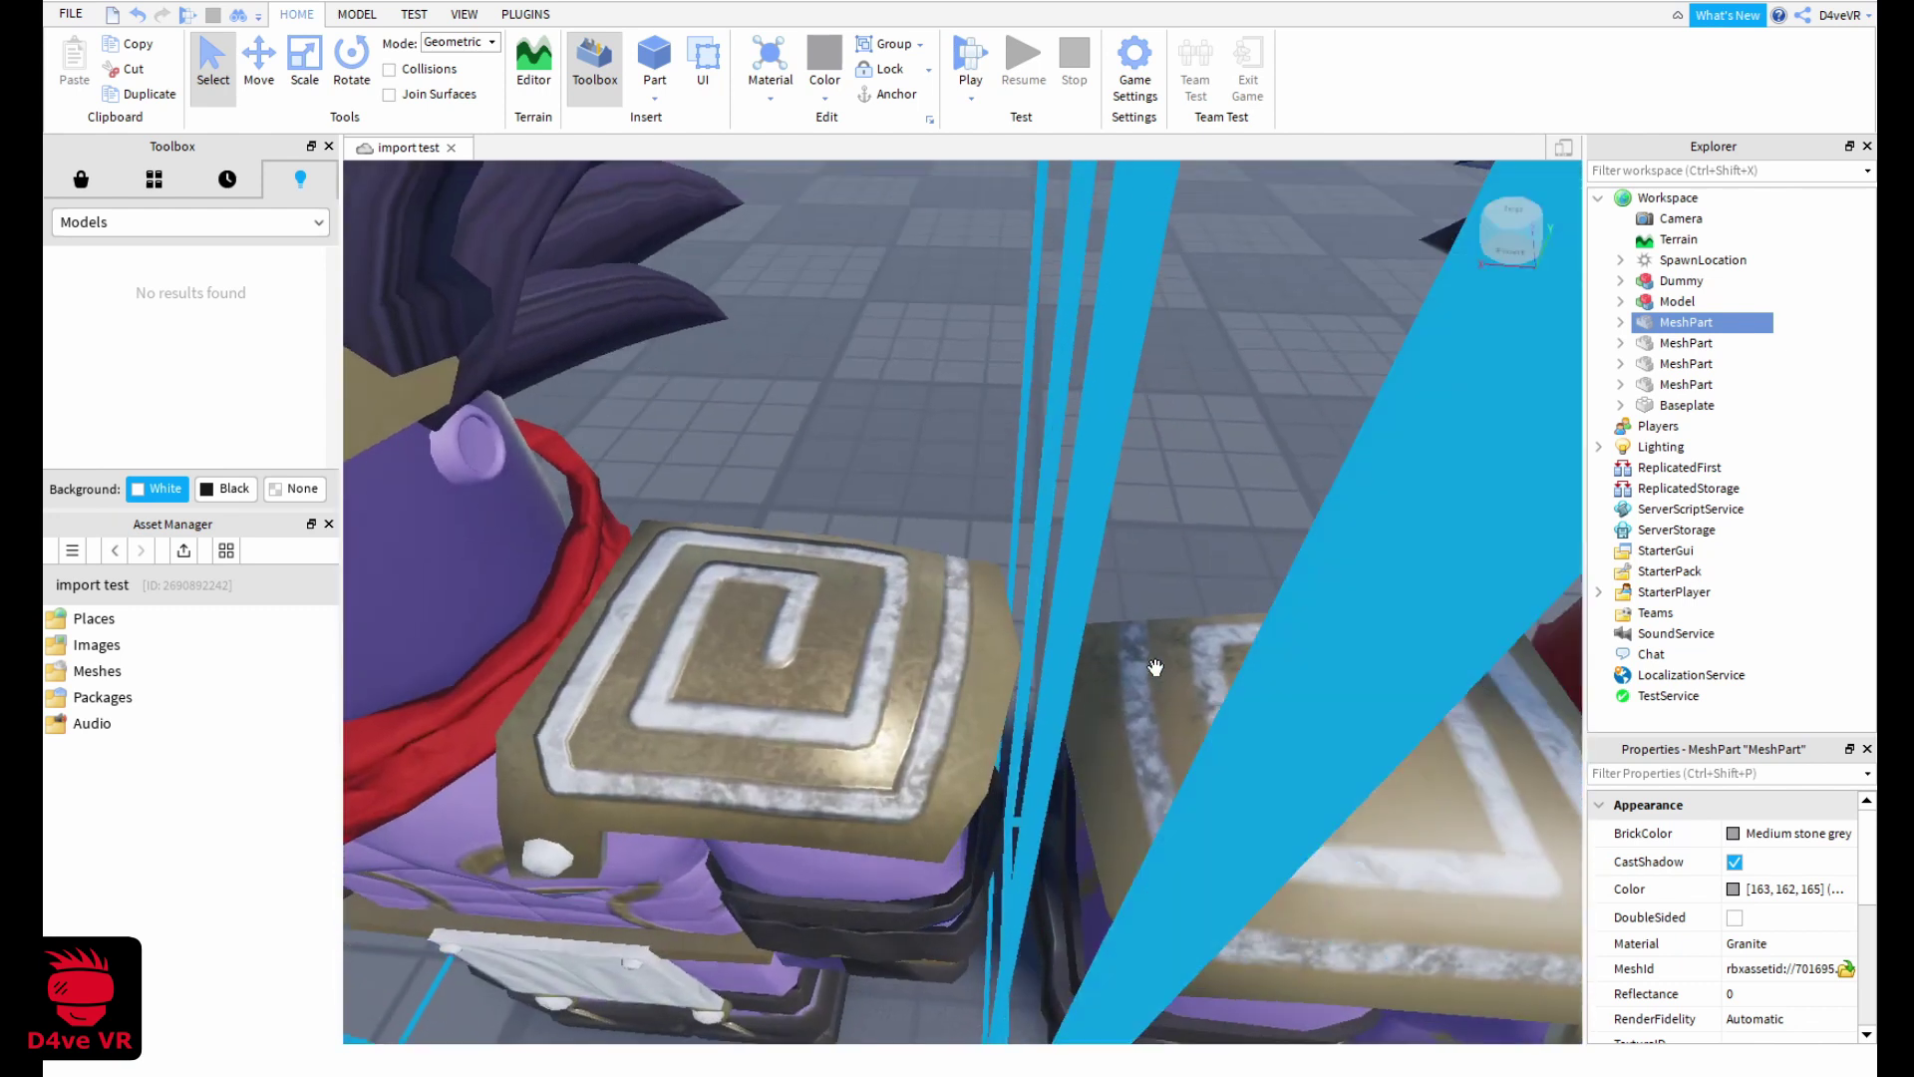
# Clear the selection and compare the spiral-patterned shoulder armour of the two purple characters from above
pyautogui.click(1283, 409)
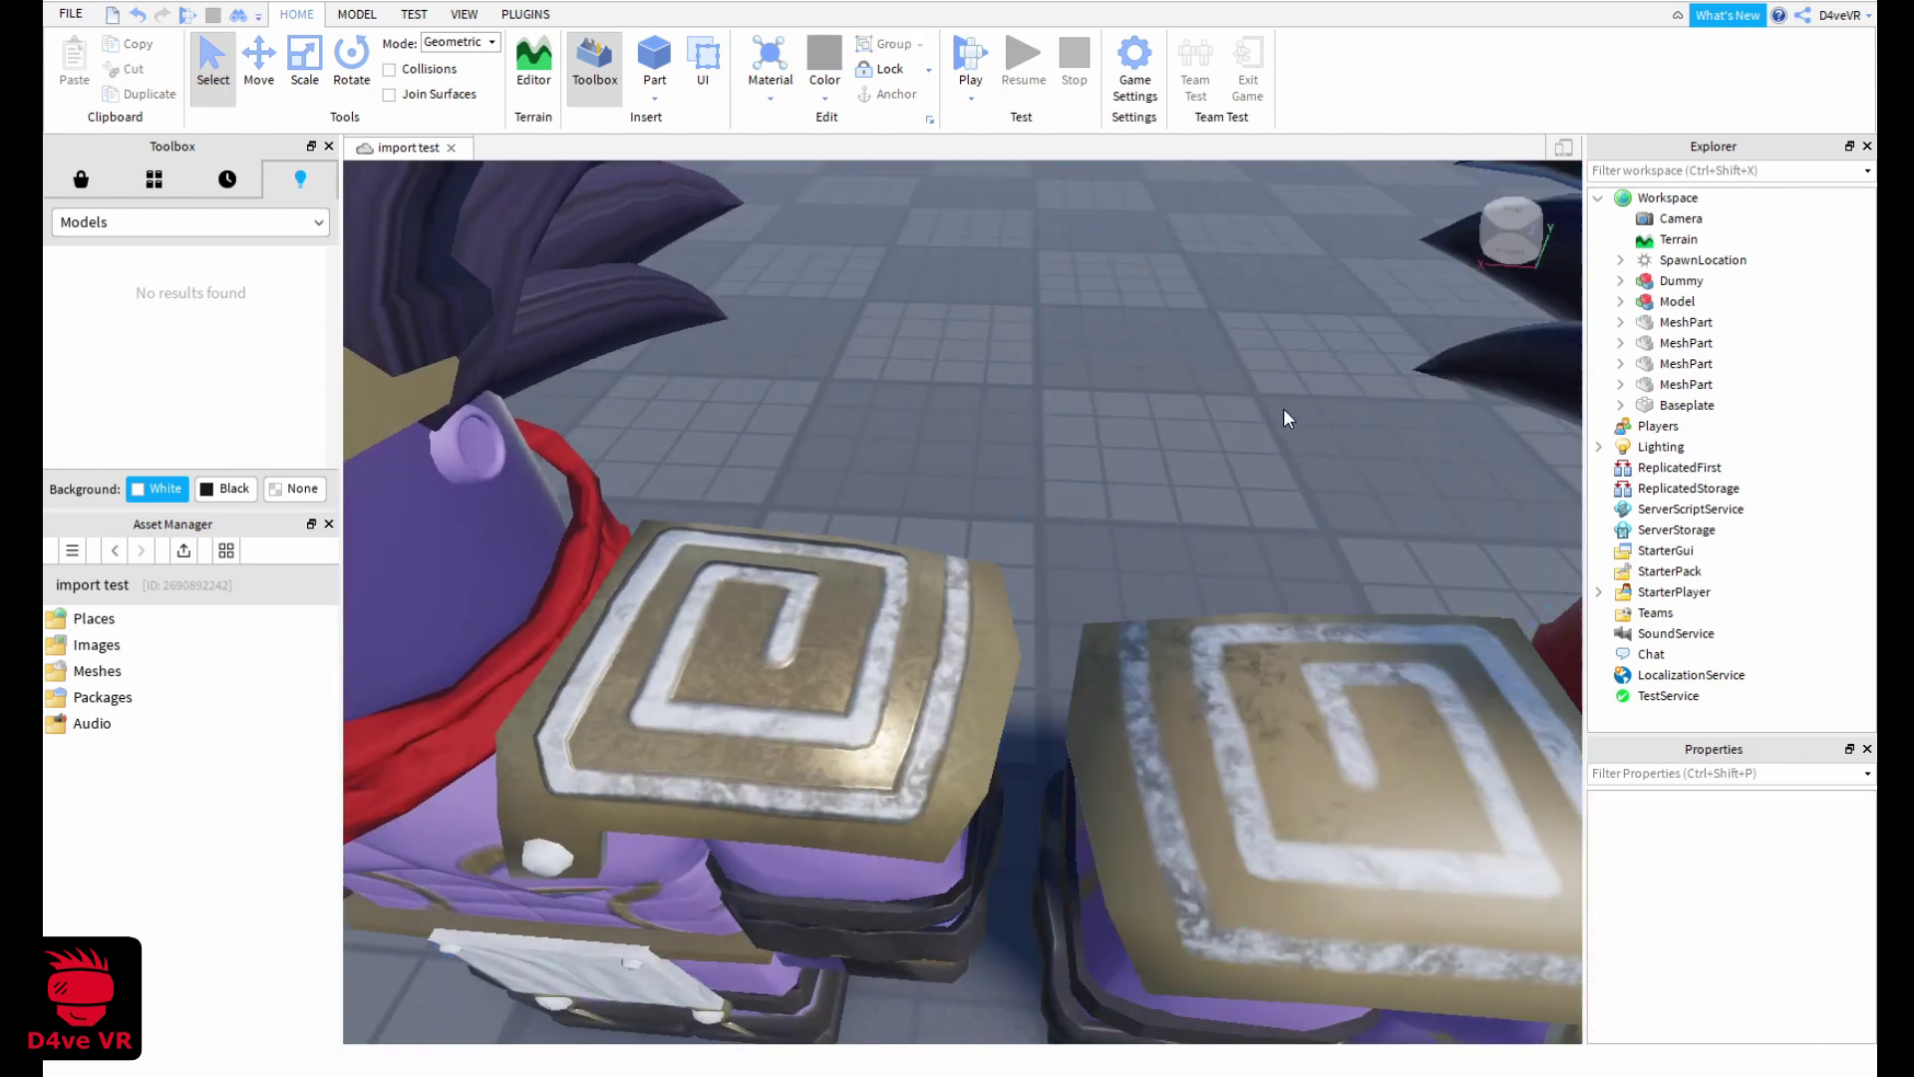
pyautogui.press('w')
pyautogui.moveTo(1283, 409); pyautogui.dragTo(1027, 614, button='right')
pyautogui.press('a')
pyautogui.press('d')
pyautogui.moveTo(1211, 633); pyautogui.dragTo(1167, 627, button='right')
pyautogui.moveTo(916, 637); pyautogui.dragTo(1052, 547, button='middle')
pyautogui.press('d')
pyautogui.moveTo(1052, 547); pyautogui.dragTo(987, 755, button='right')
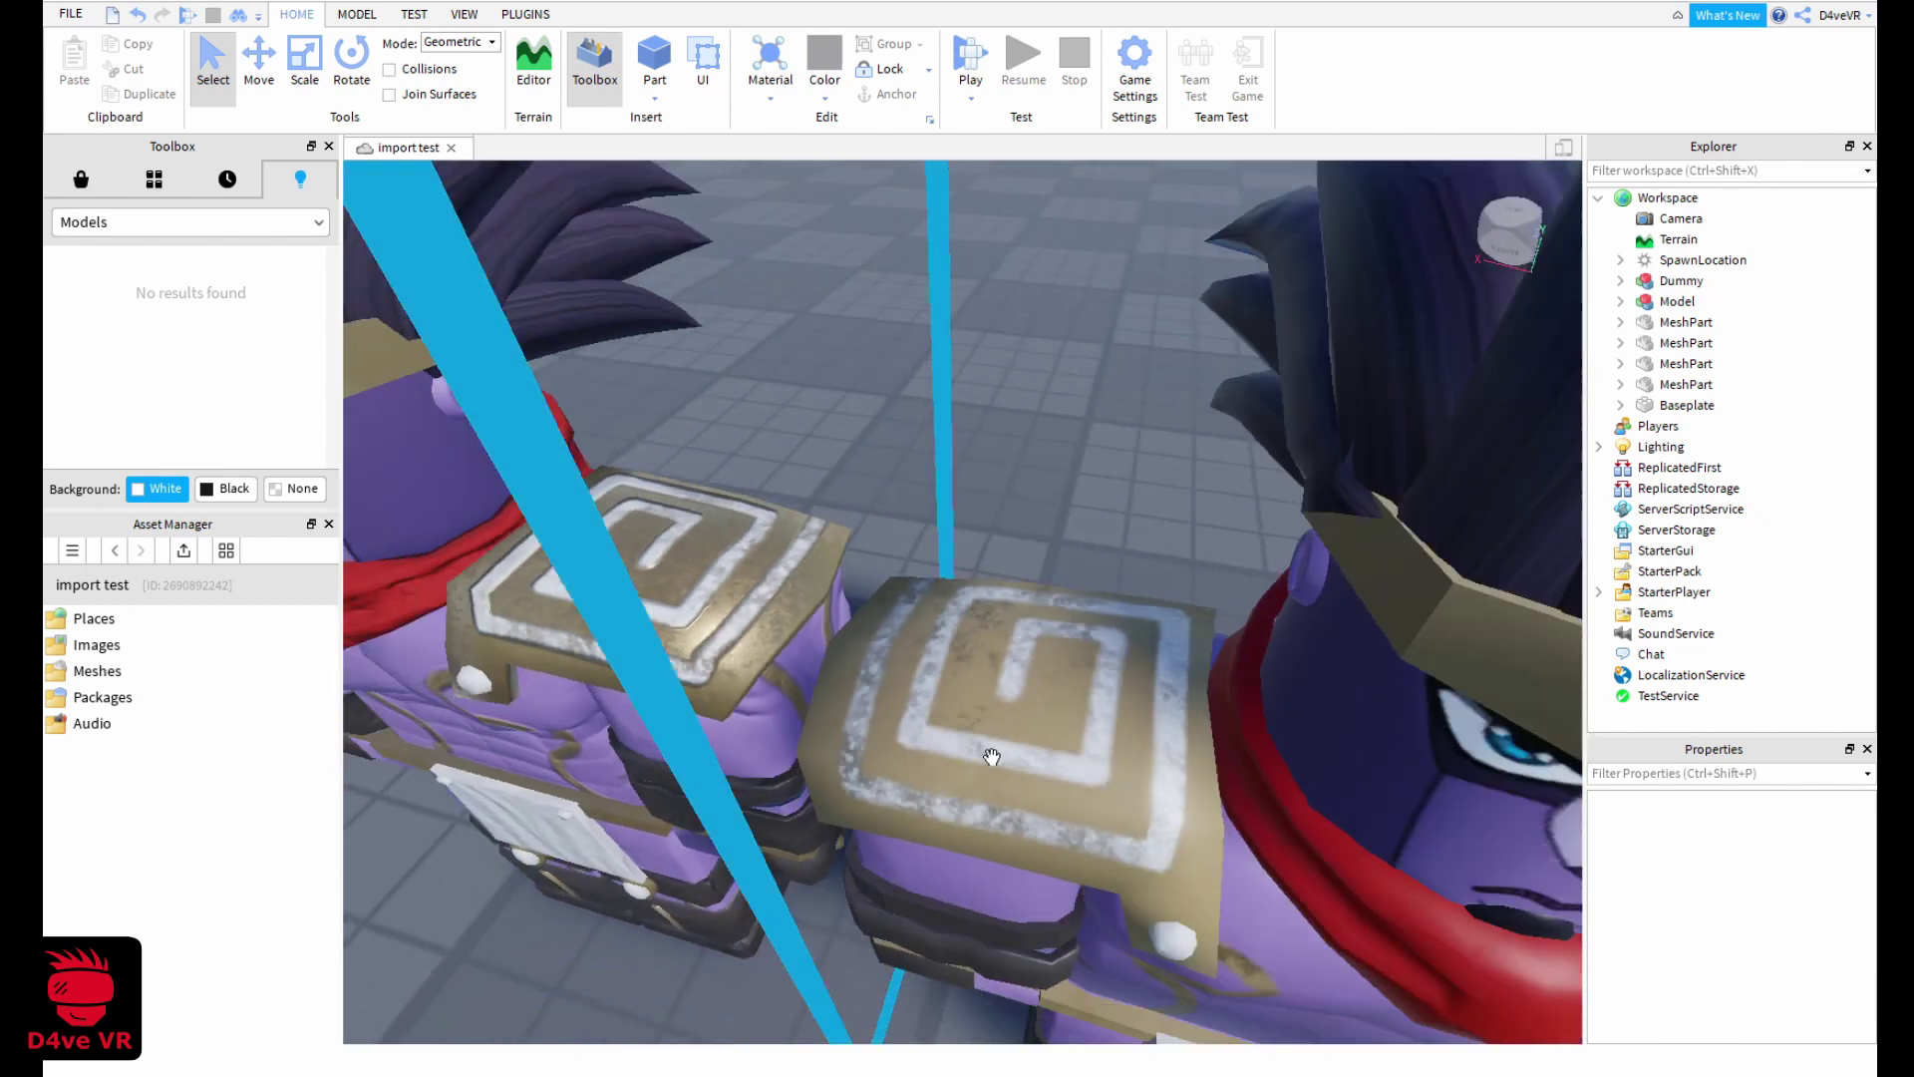
pyautogui.moveTo(1016, 684); pyautogui.dragTo(1132, 611, button='right')
pyautogui.scroll(-3, 1042, 679)
pyautogui.scroll(-4, 1042, 679)
pyautogui.scroll(3, 1038, 675)
# Compare the chest, arm and cloth detail of the two purple characters from the front
pyautogui.press('a')
pyautogui.scroll(4, 1175, 630)
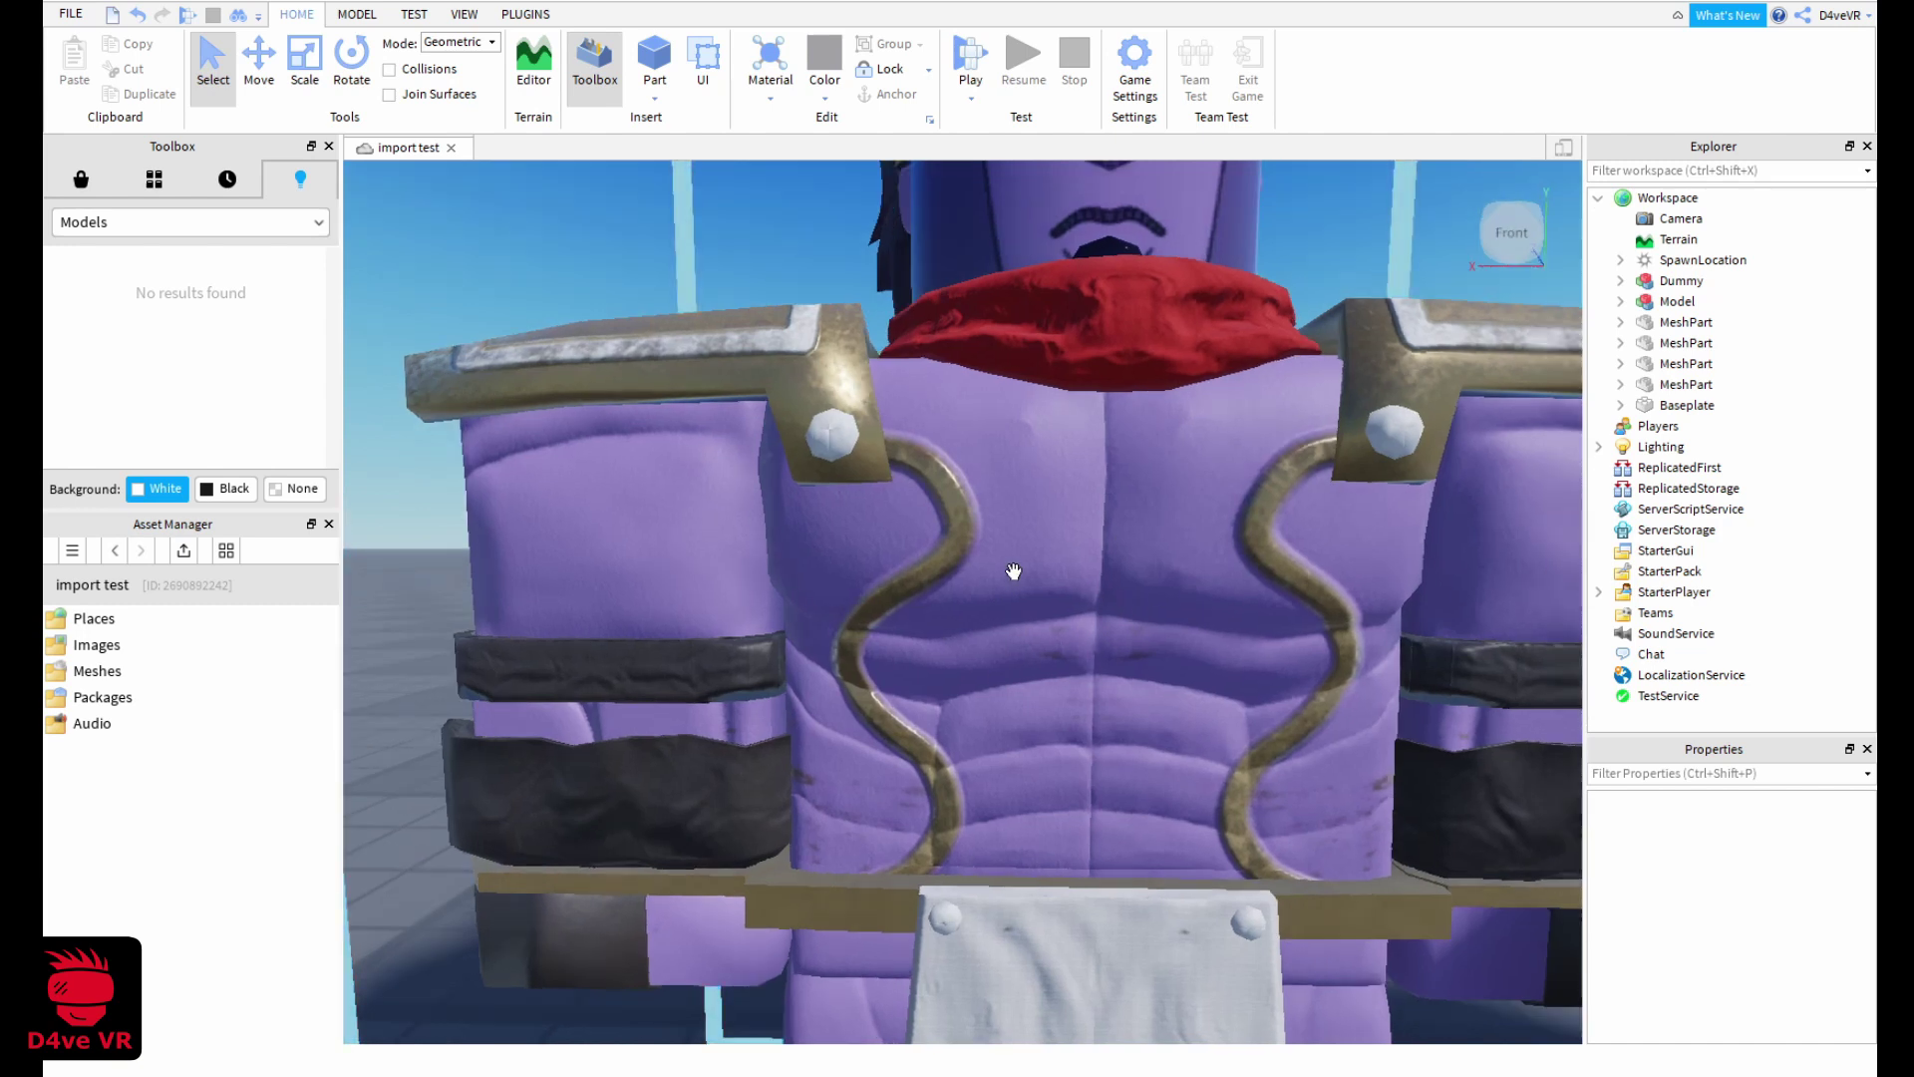
pyautogui.press('d')
pyautogui.scroll(-3, 1157, 691)
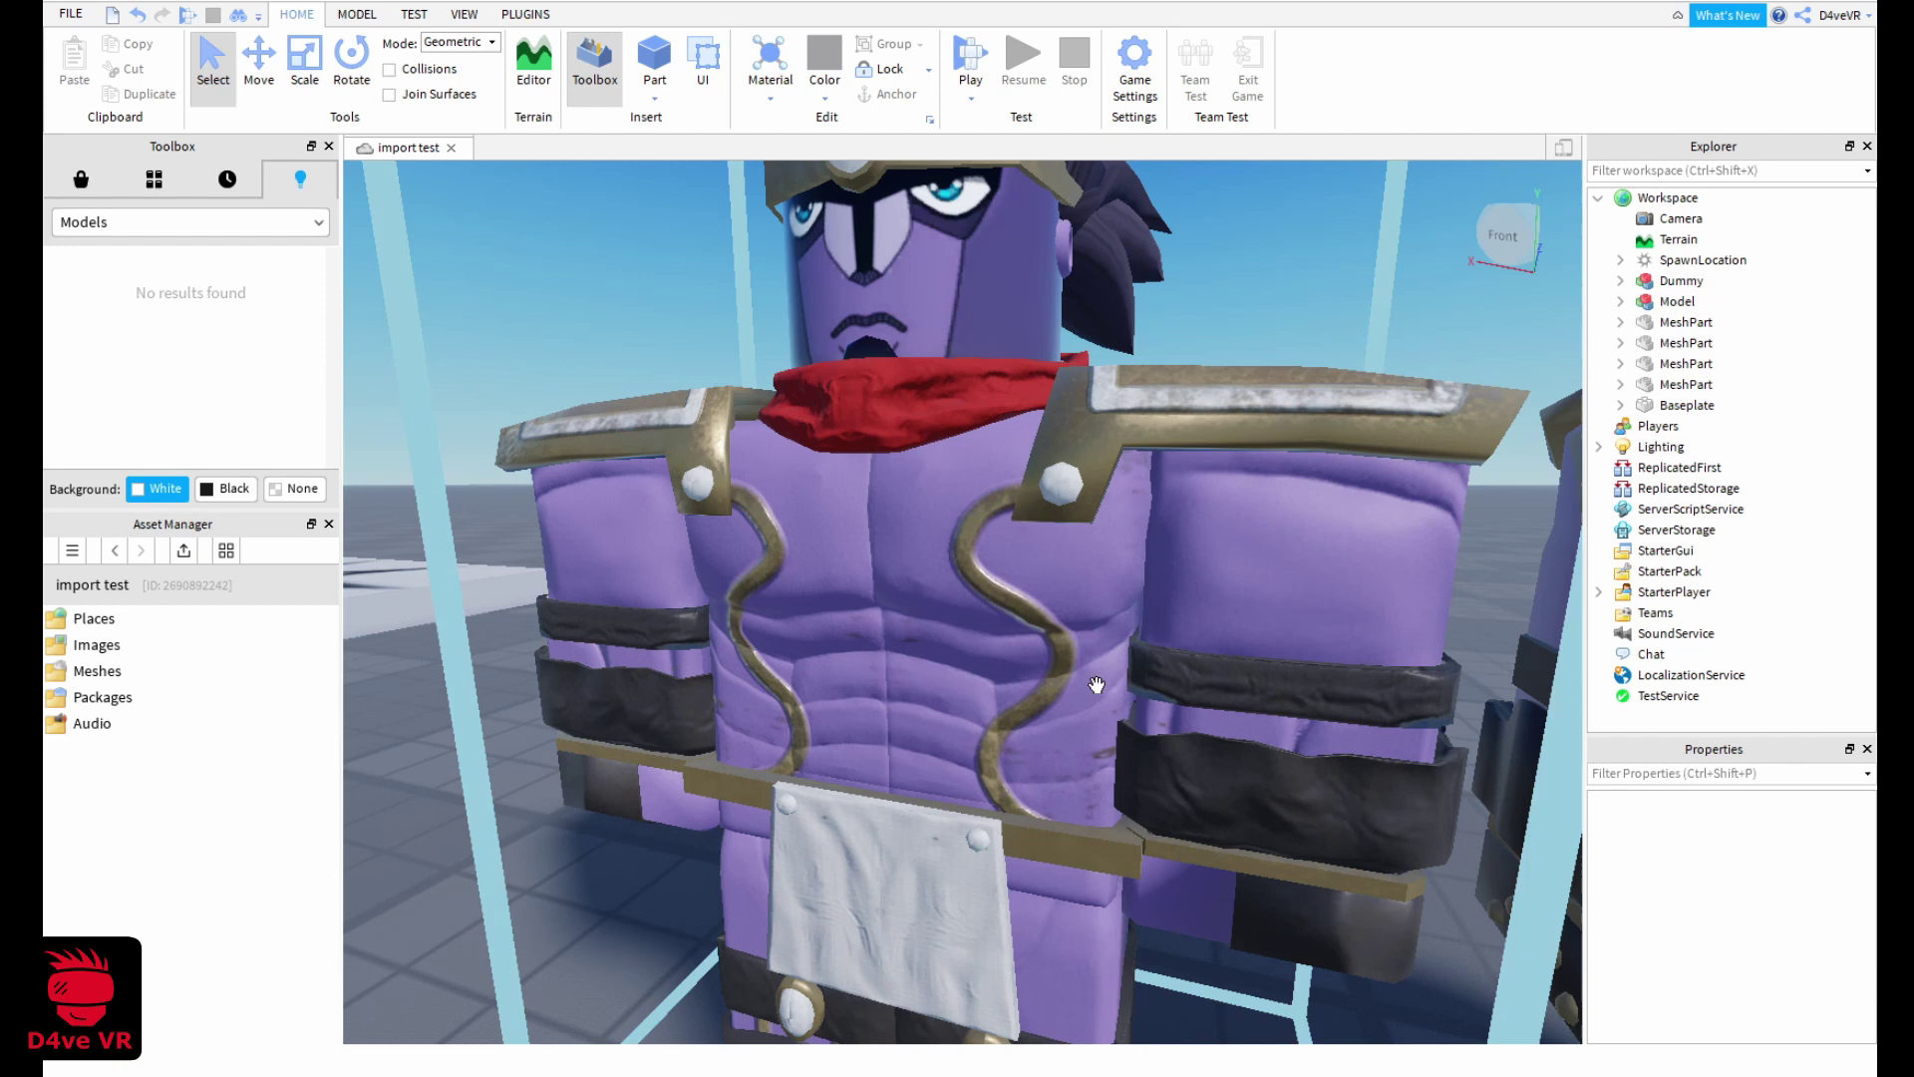
pyautogui.scroll(-2, 1098, 684)
pyautogui.press('d')
pyautogui.scroll(2, 1098, 684)
pyautogui.moveTo(1271, 725); pyautogui.dragTo(1197, 714, button='right')
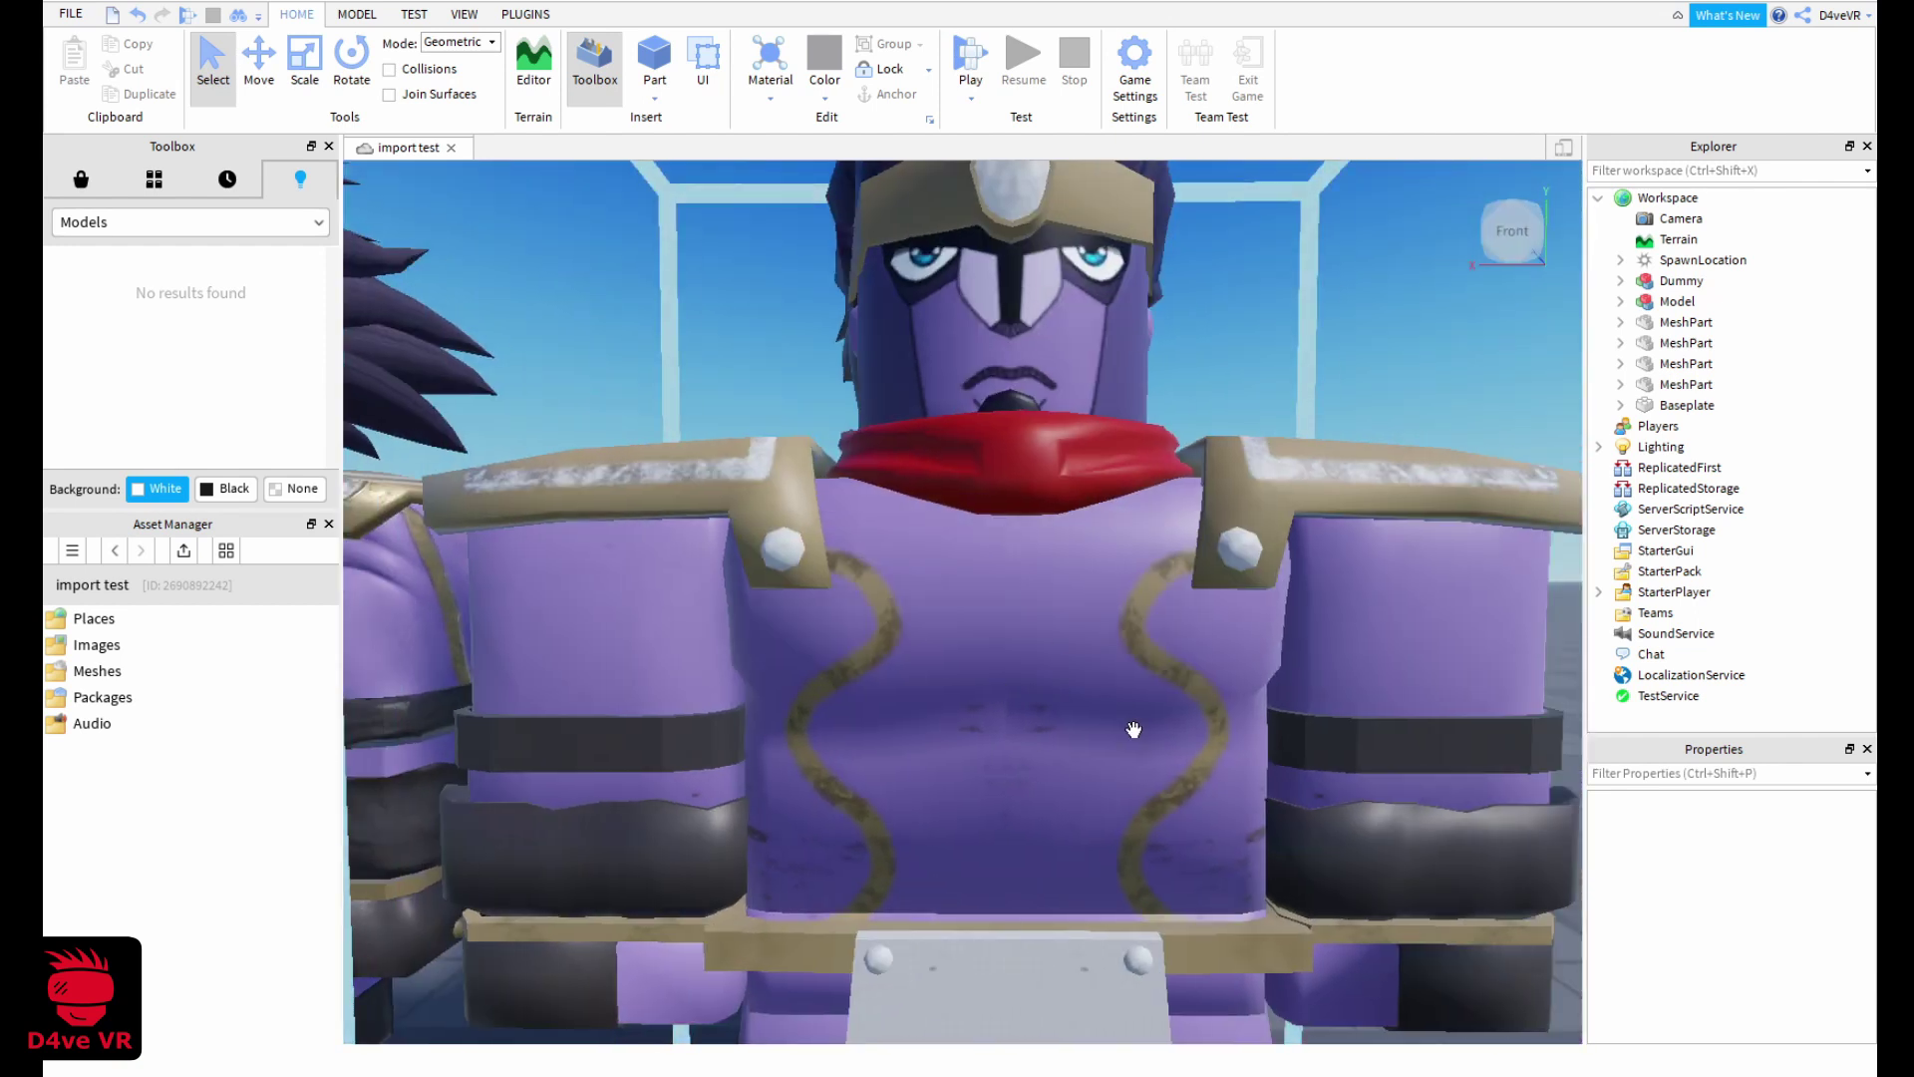
# Look at both purple characters side by side, then survey the whole scene including the cobblestone blocks
pyautogui.scroll(-5, 1133, 678)
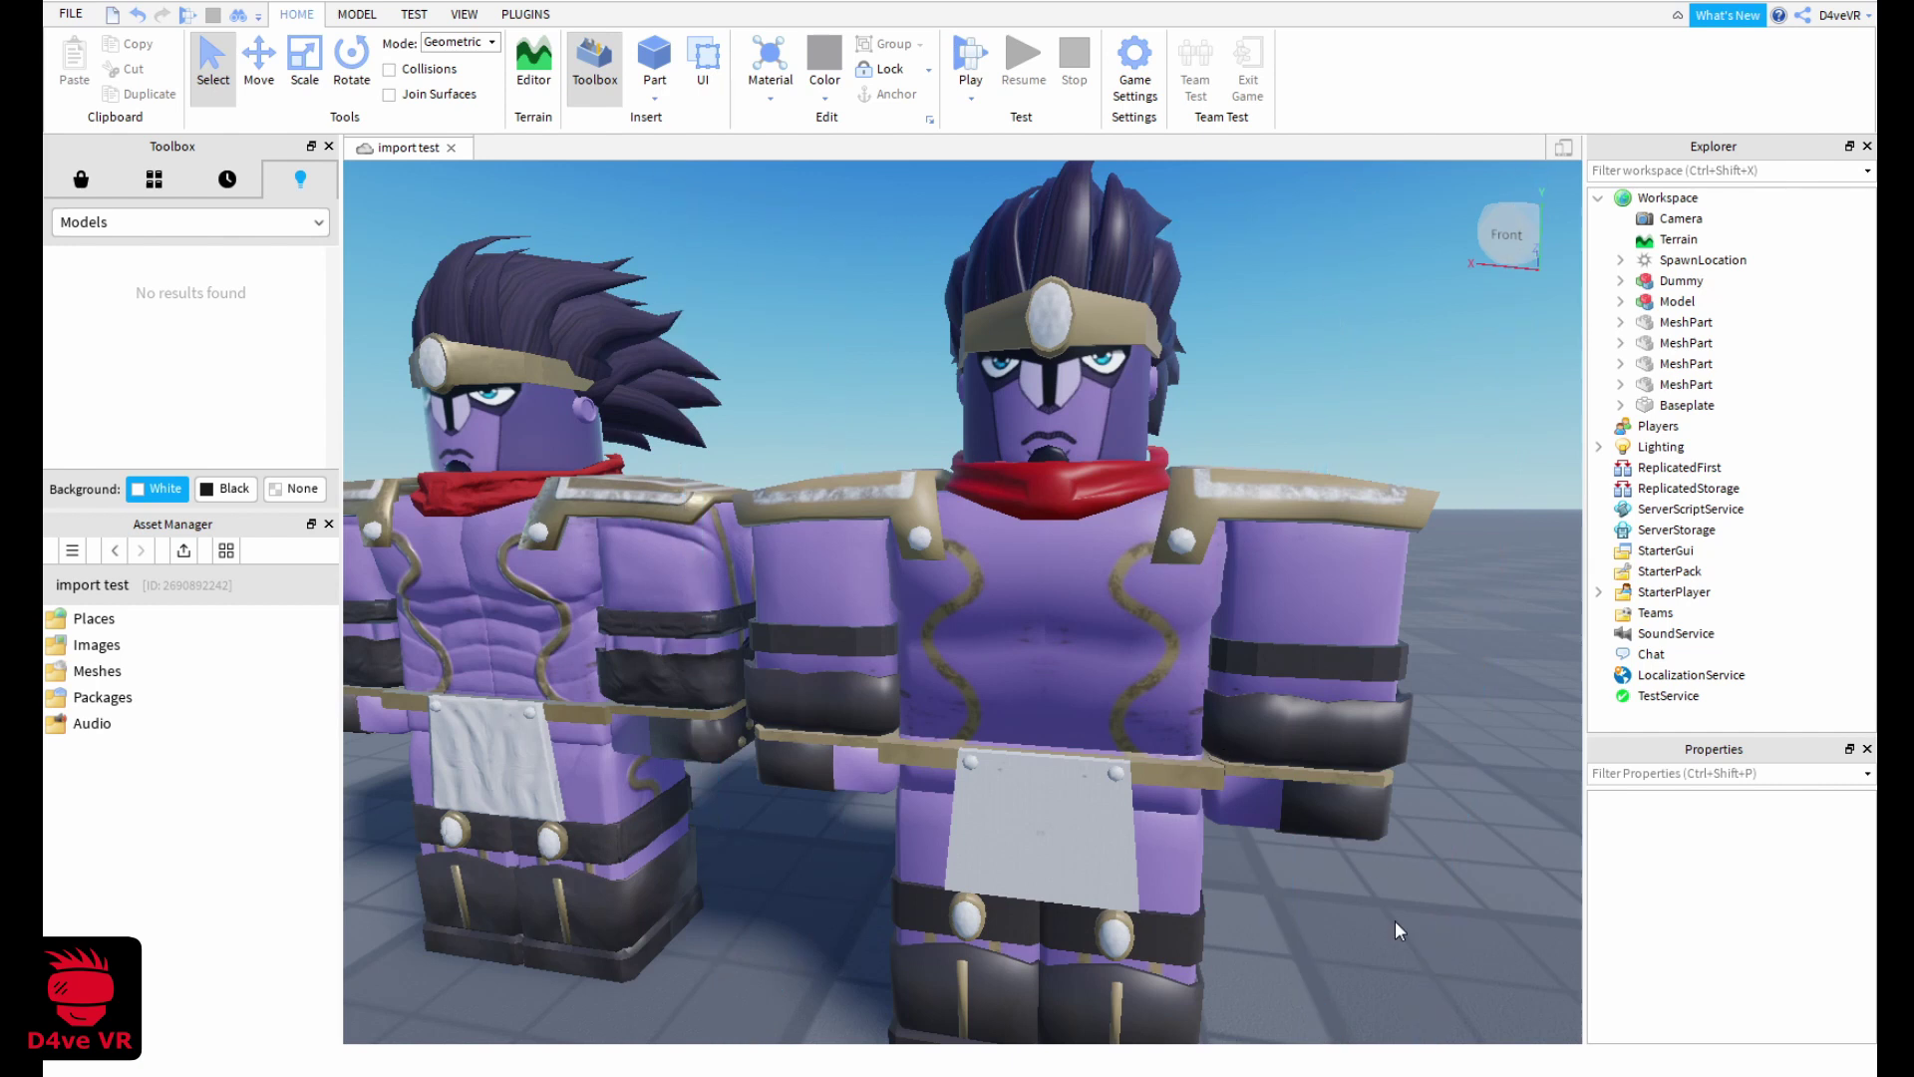
pyautogui.moveTo(1396, 919); pyautogui.dragTo(1364, 932, button='right')
pyautogui.press('a')
pyautogui.press('d')
pyautogui.press('a')
pyautogui.press('s')
pyautogui.press('d')
pyautogui.scroll(-5, 1362, 930)
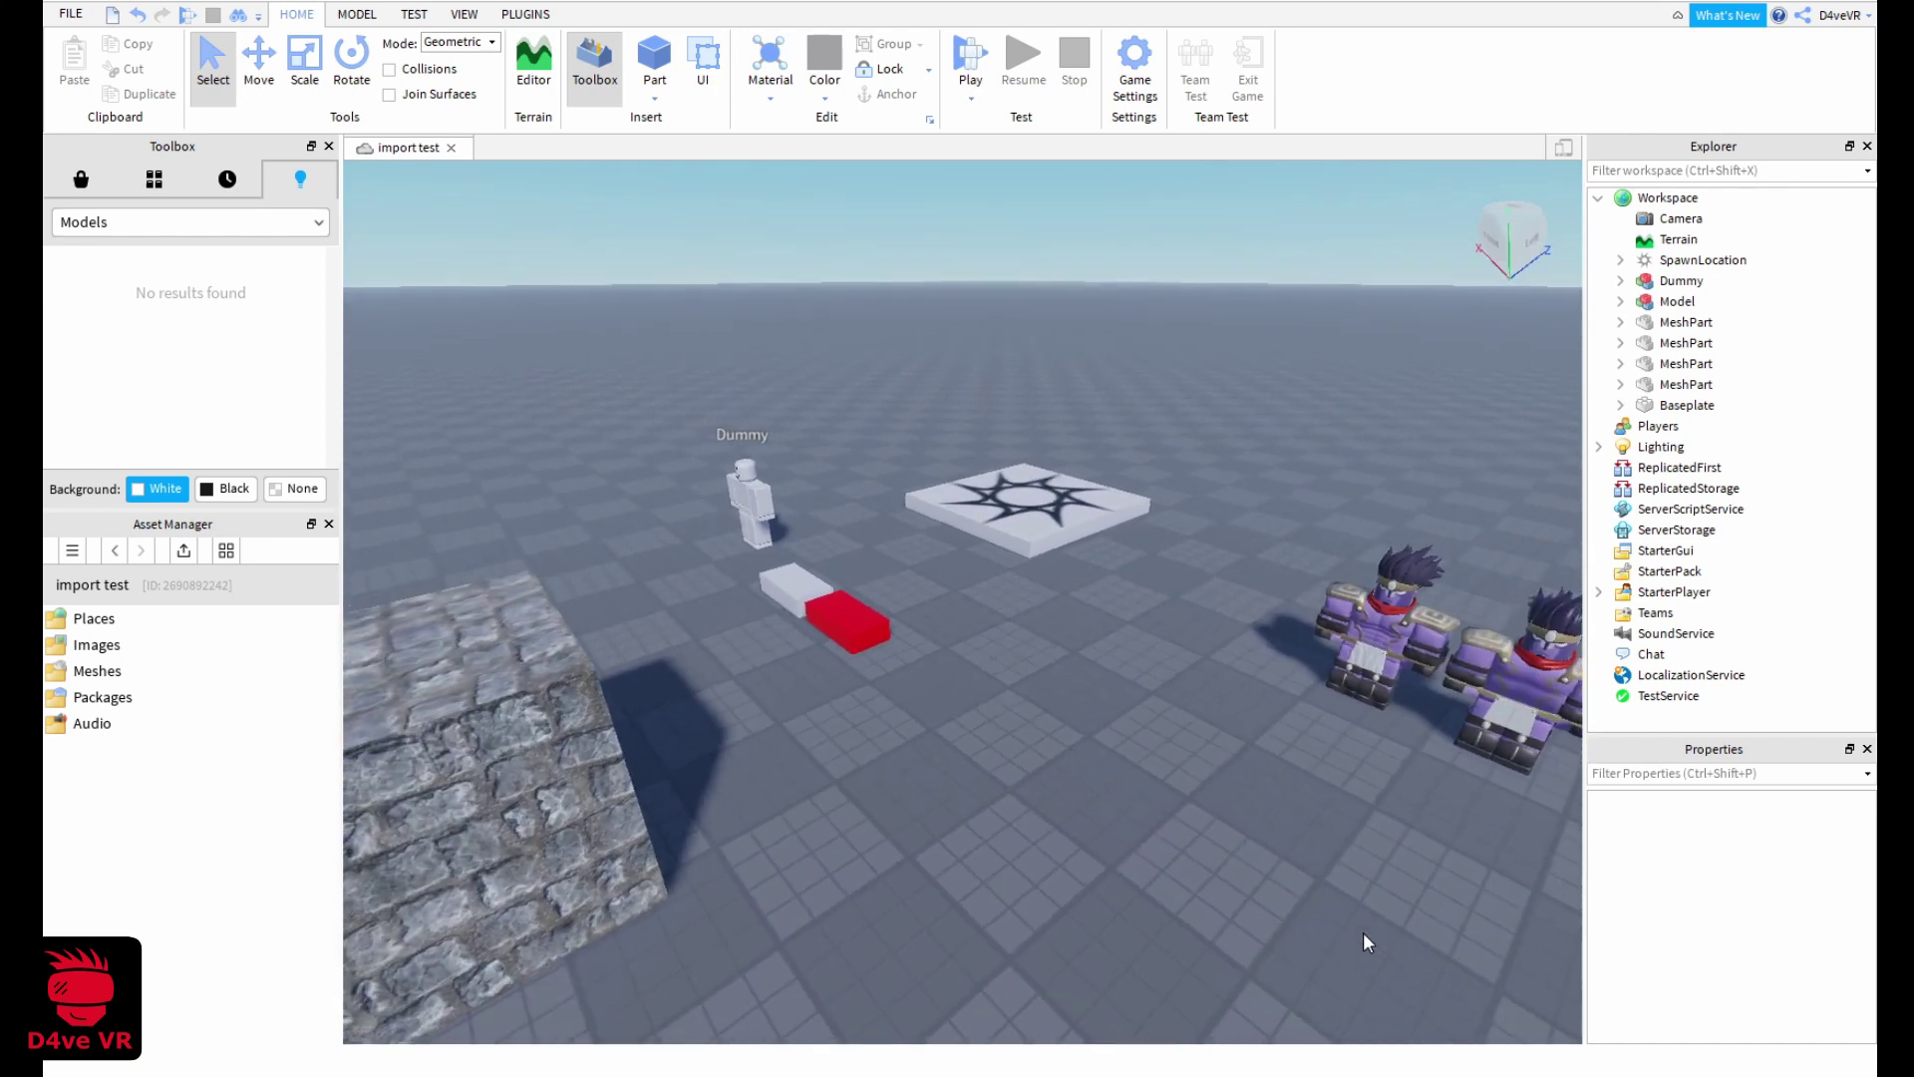
# Create a new baseplate place and bring its spawn location into view
pyautogui.click(68, 18)
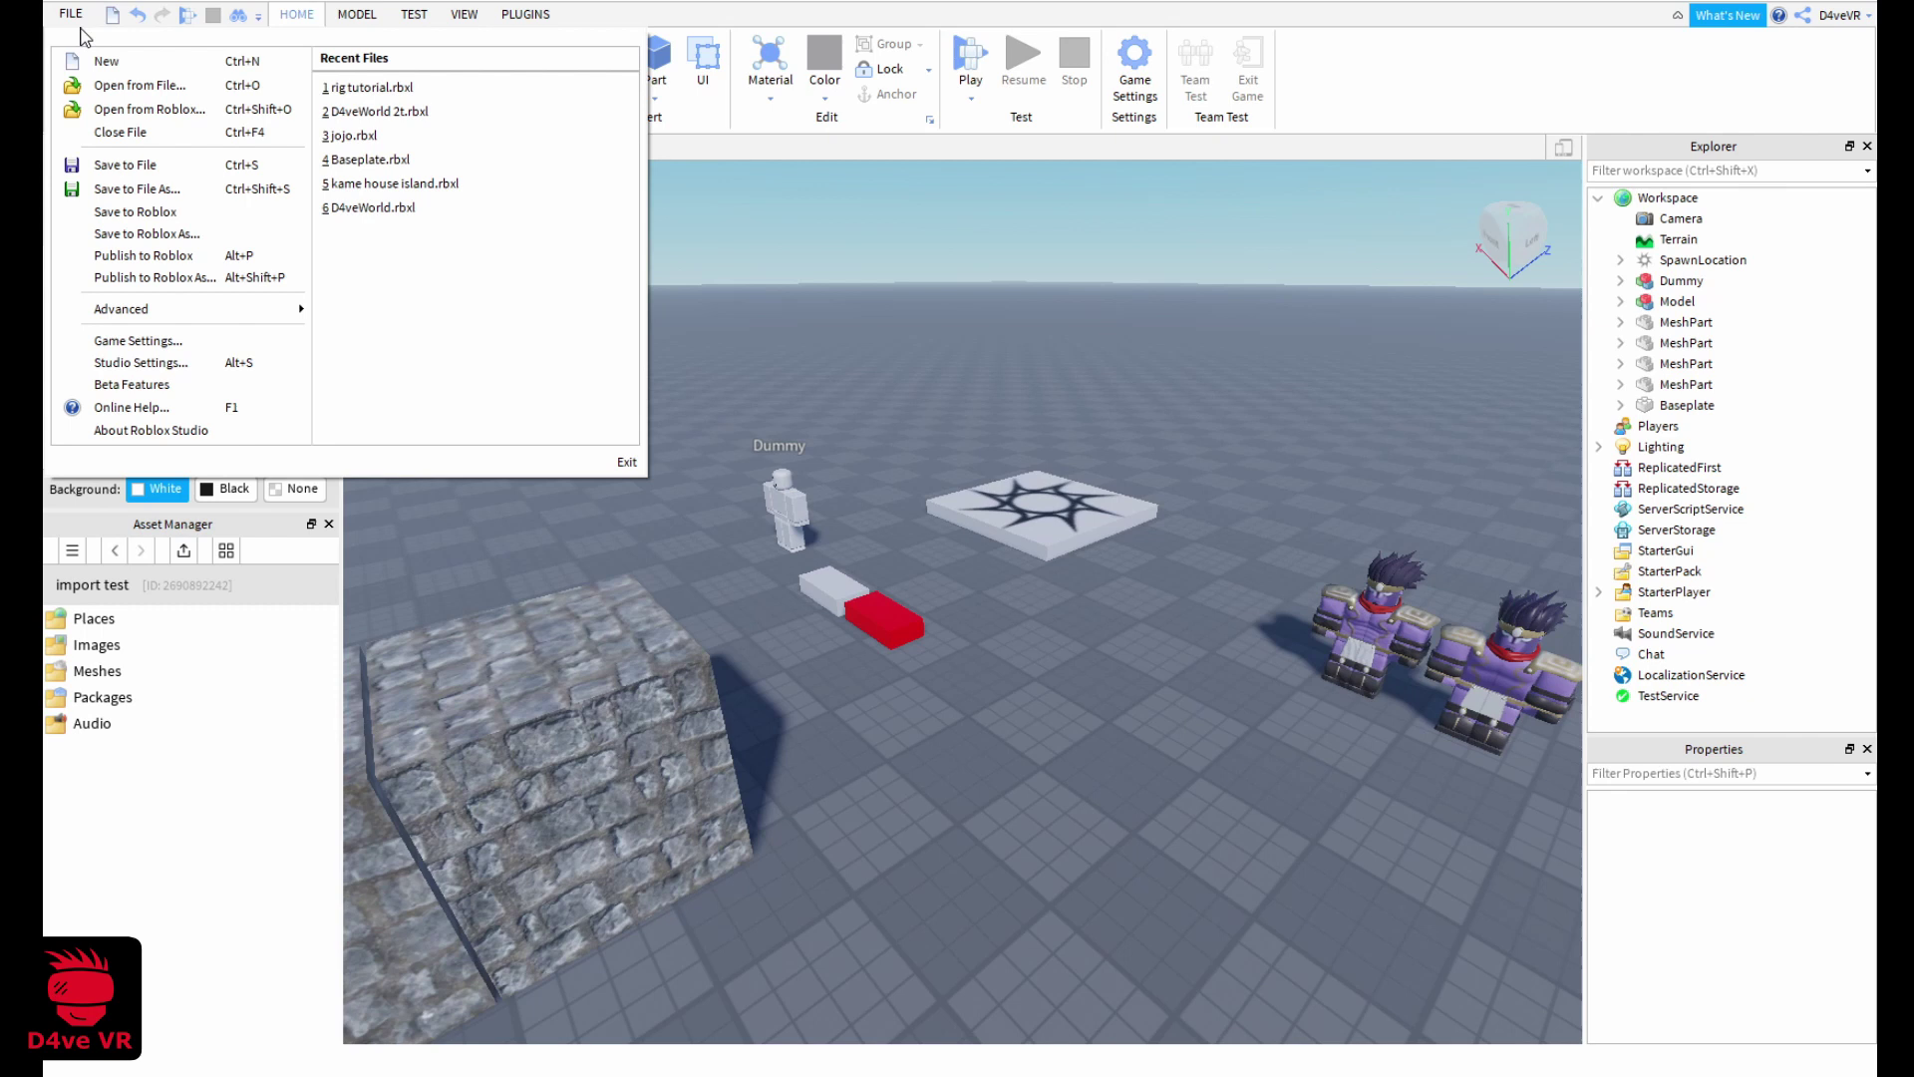
pyautogui.click(118, 66)
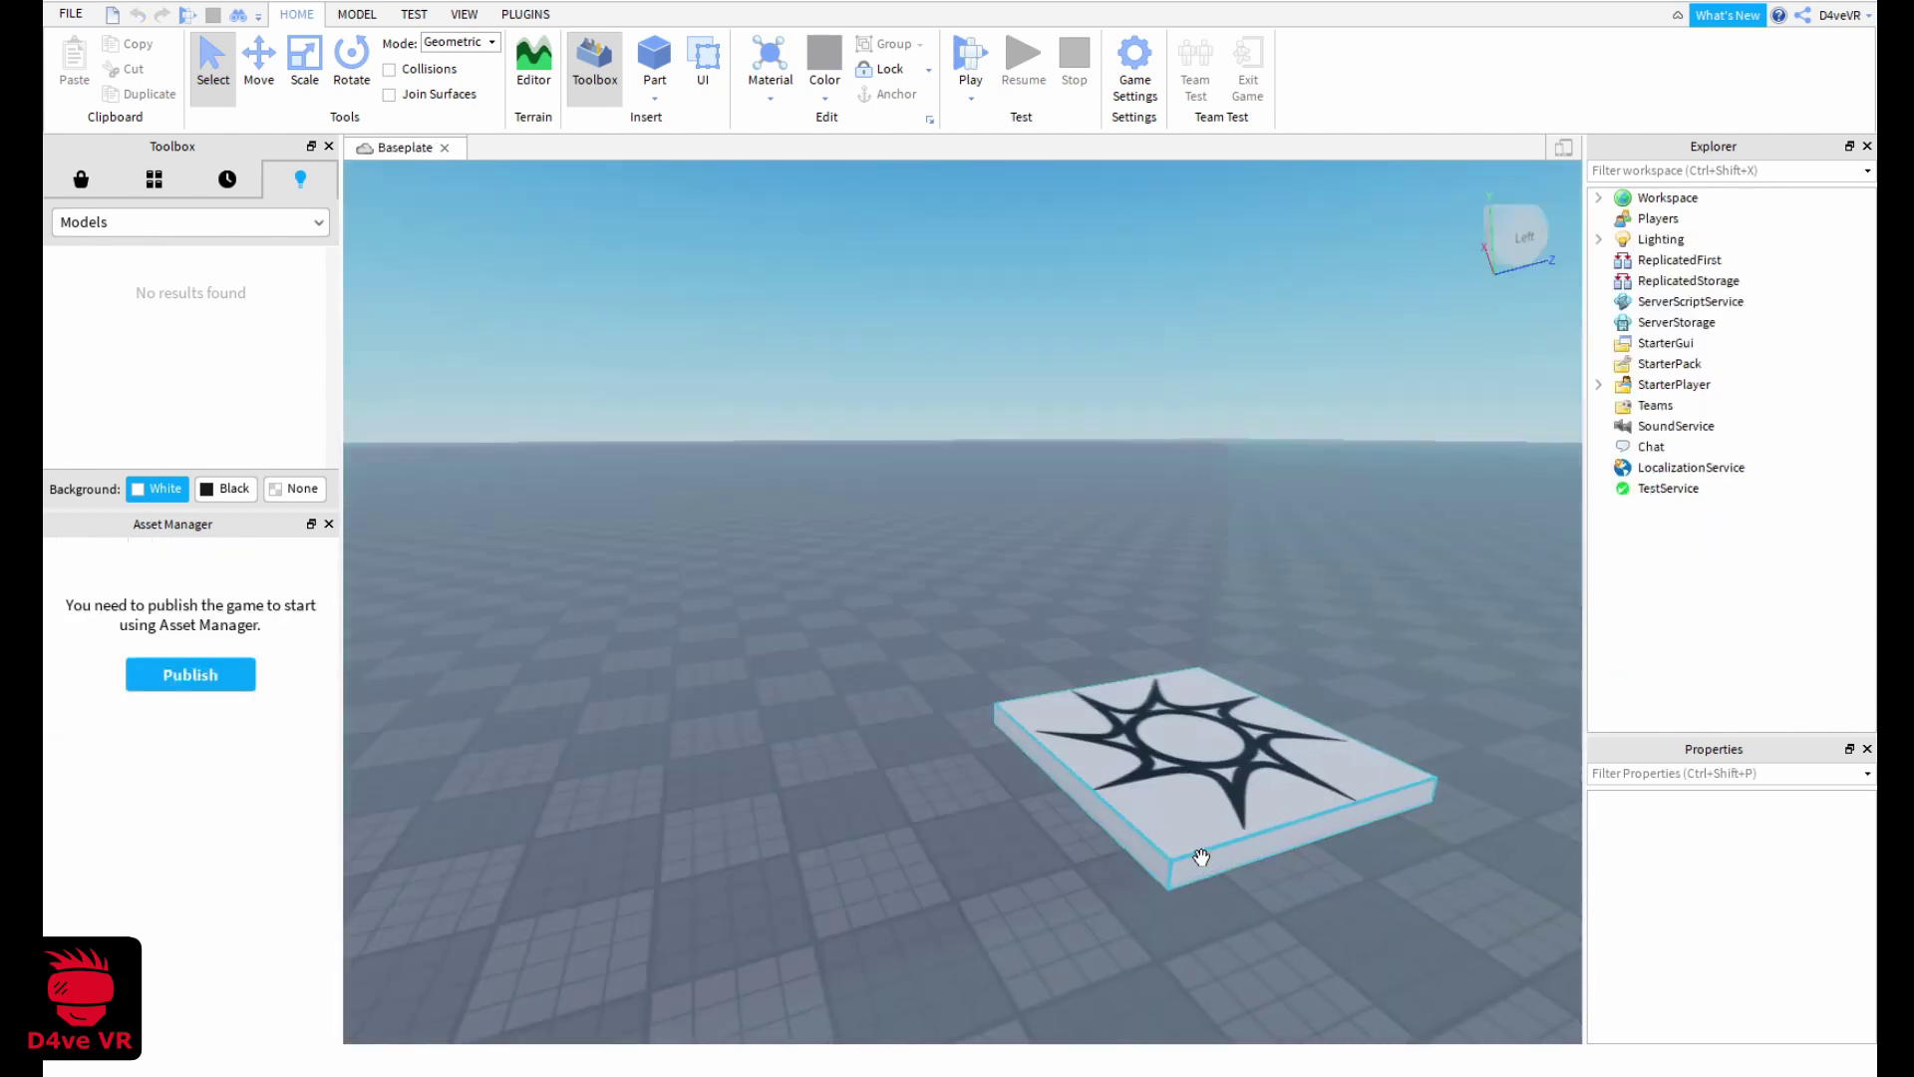
pyautogui.scroll(3, 1200, 859)
pyautogui.moveTo(1200, 858); pyautogui.dragTo(1200, 861, button='right')
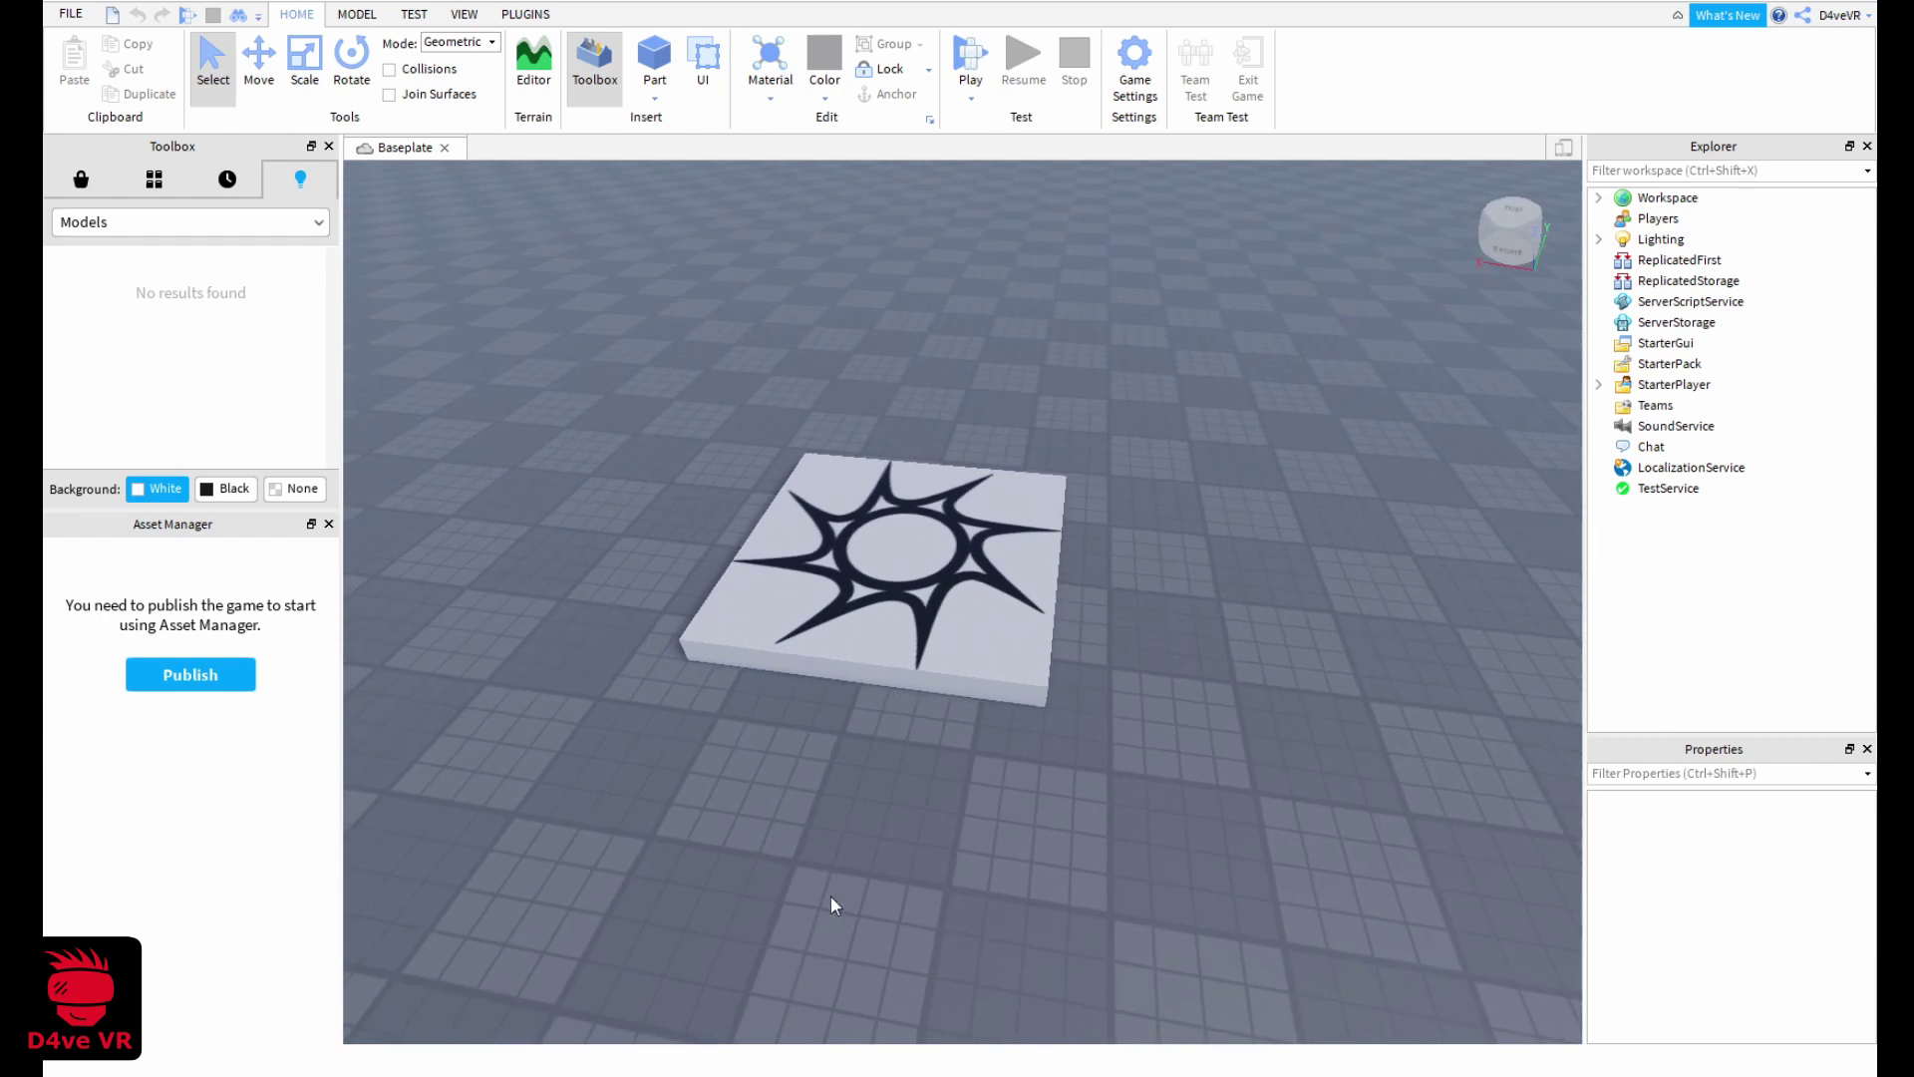
pyautogui.press('e')
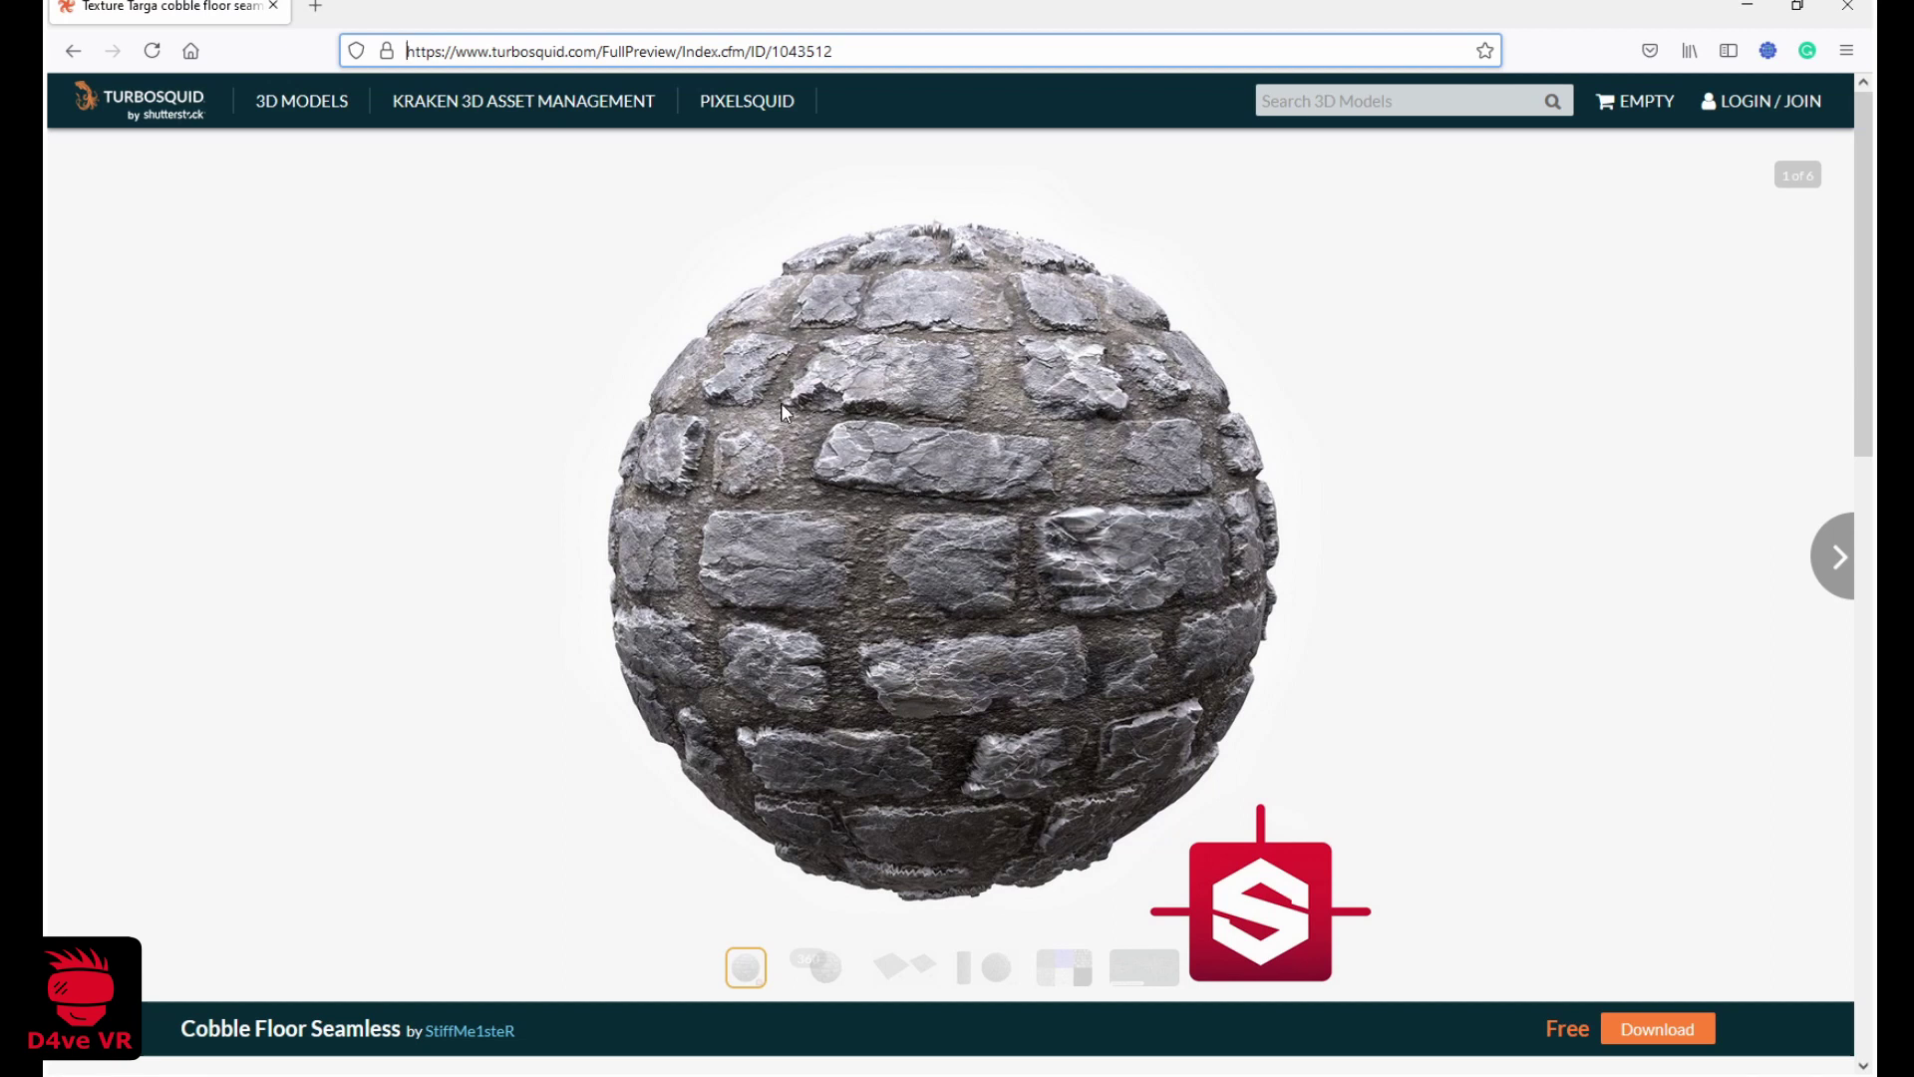
# Review the Cobble Floor Seamless texture page on TurboSquid and return to Roblox Studio
pyautogui.scroll(-2, 510, 435)
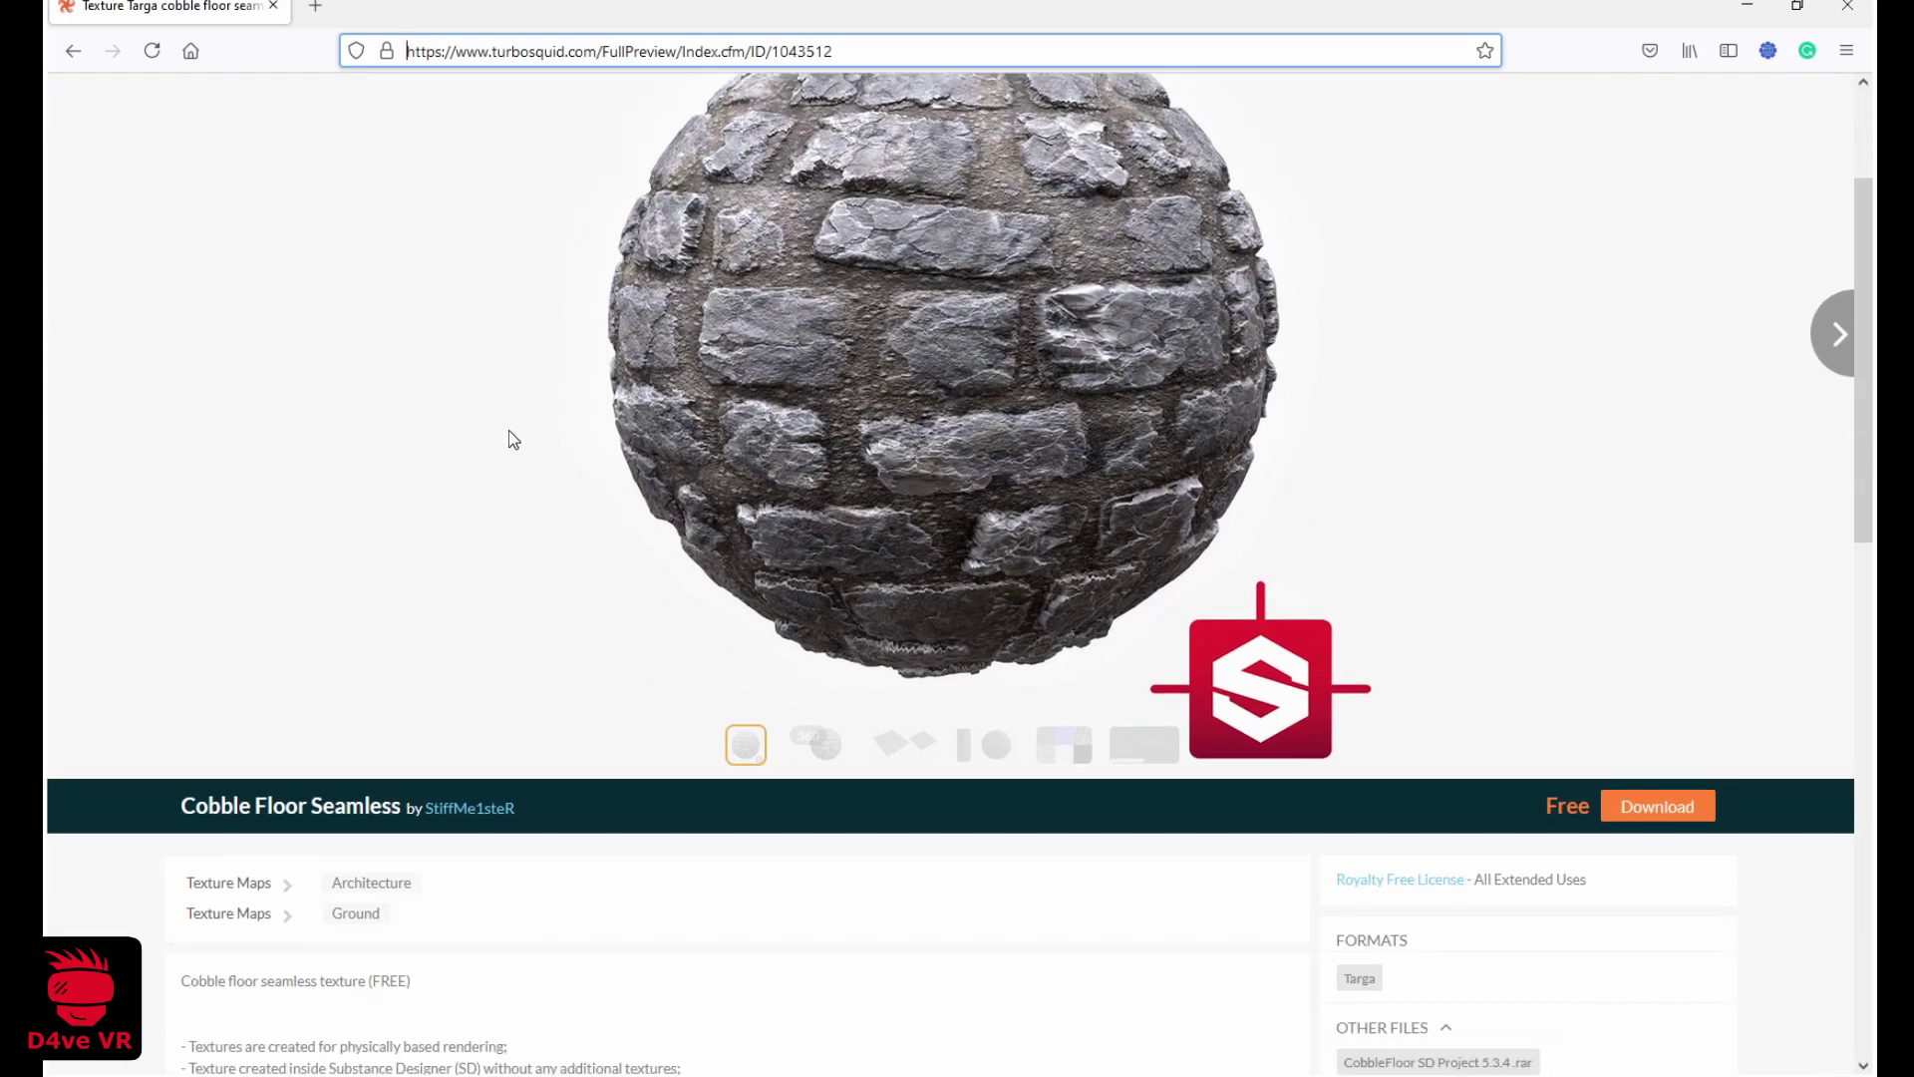
pyautogui.scroll(2, 585, 500)
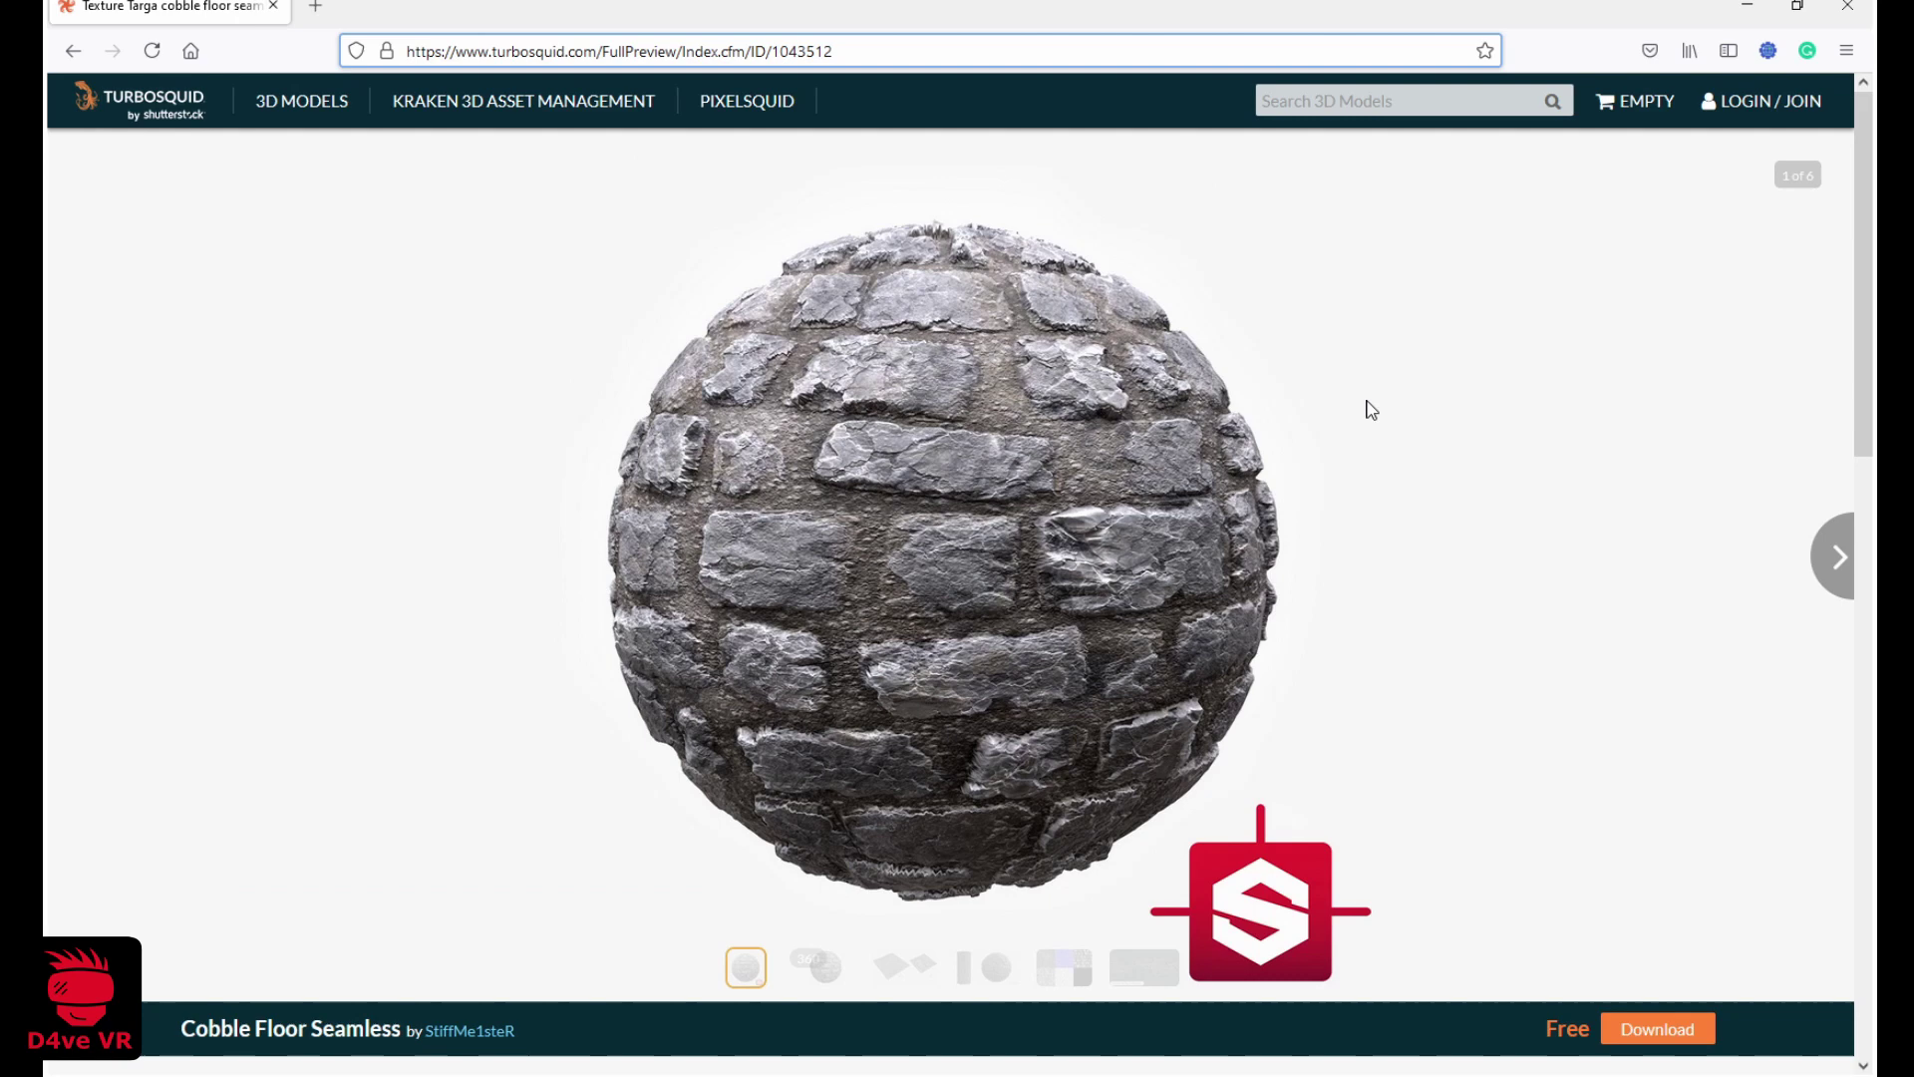
pyautogui.click(1746, 8)
pyautogui.moveTo(1279, 620); pyautogui.dragTo(1283, 645, button='right')
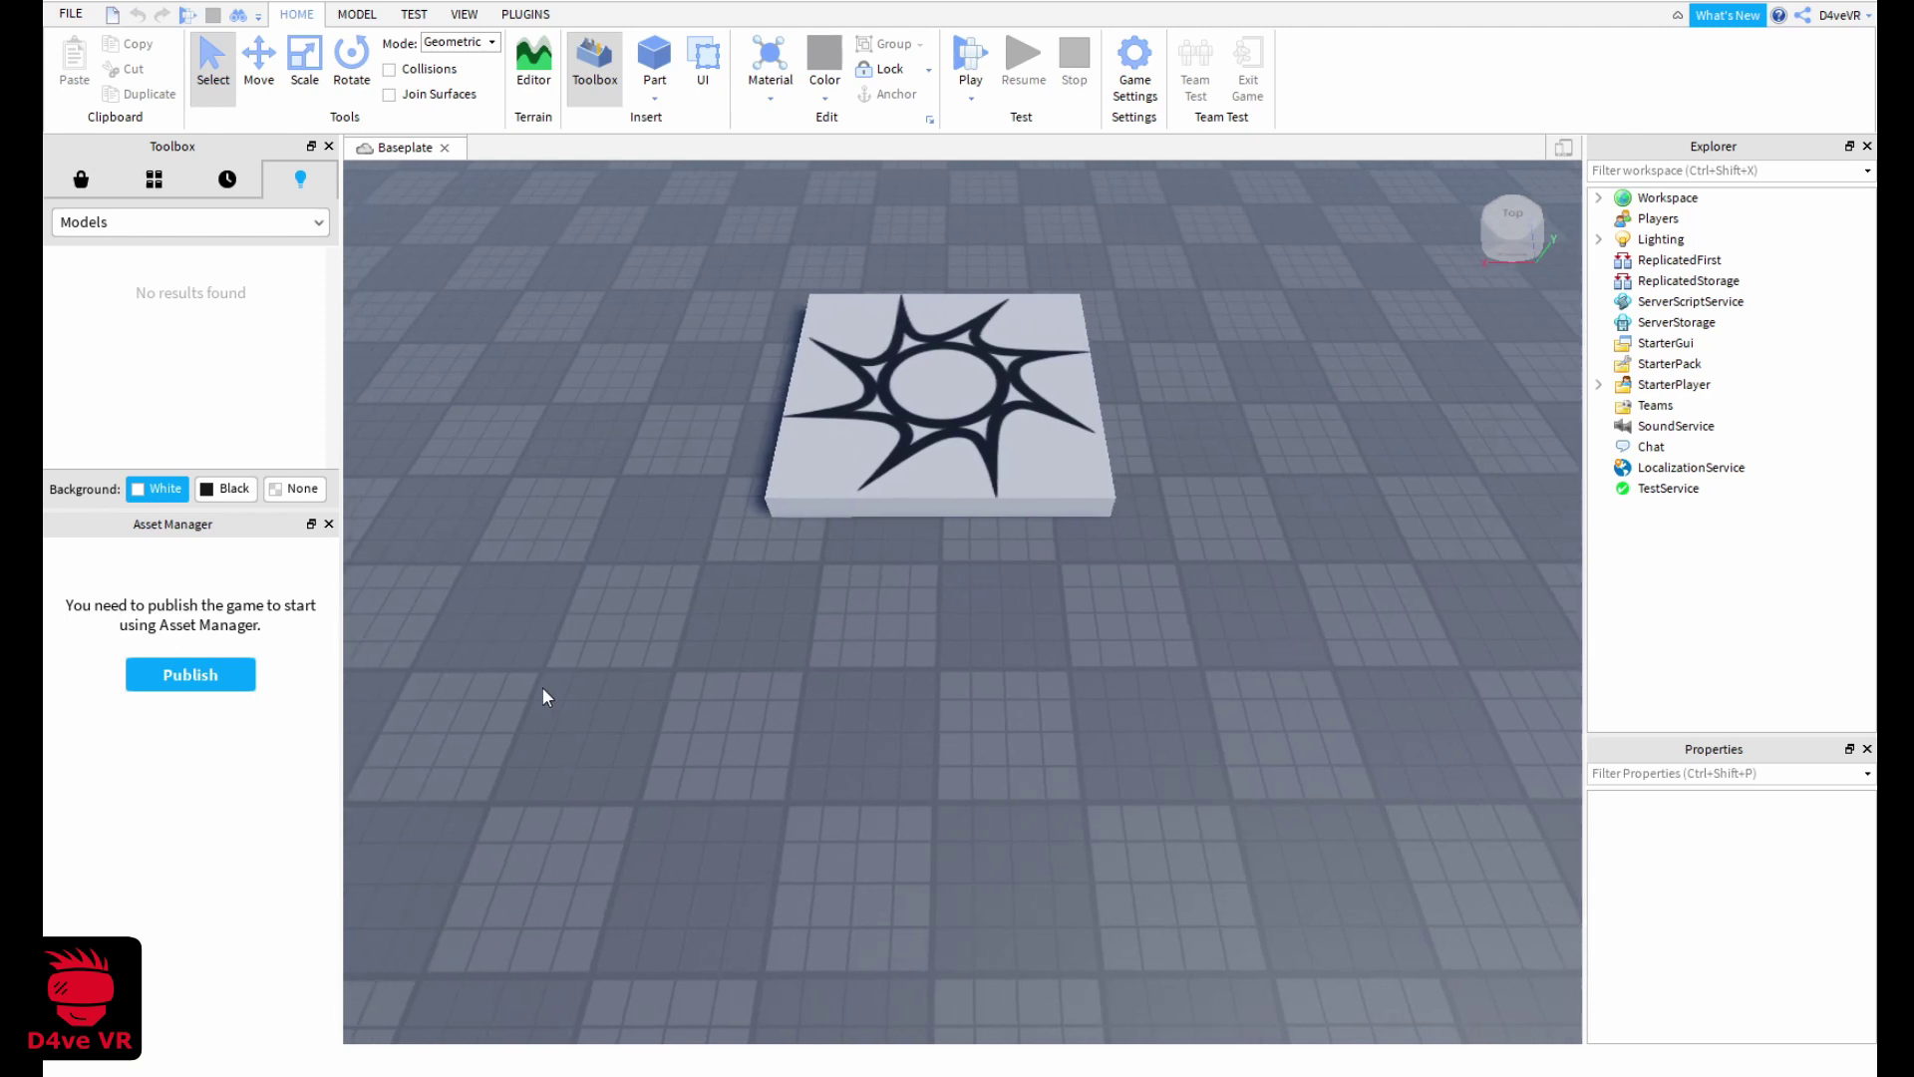
# Publish the new place to Roblox under the name "pbr tutorial"
pyautogui.click(205, 676)
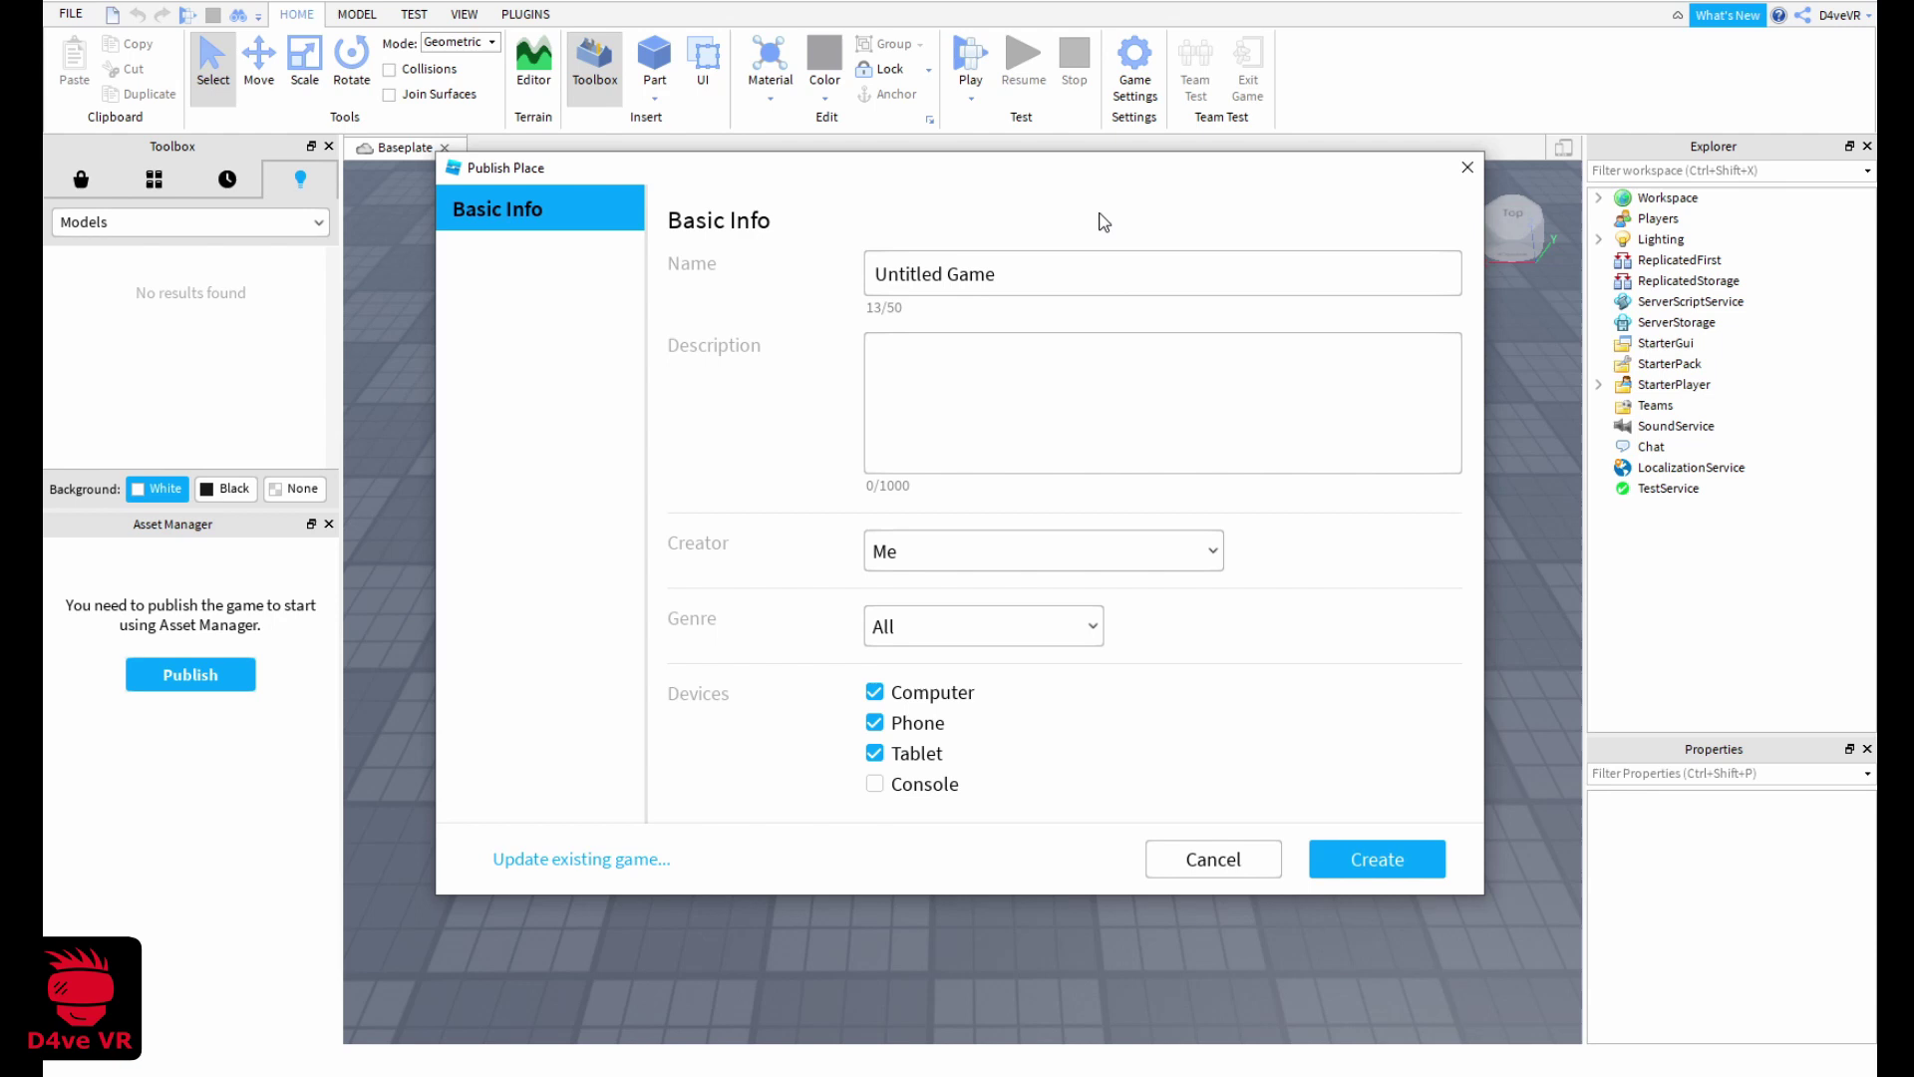
pyautogui.doubleClick(1178, 285)
pyautogui.tripleClick(1178, 284)
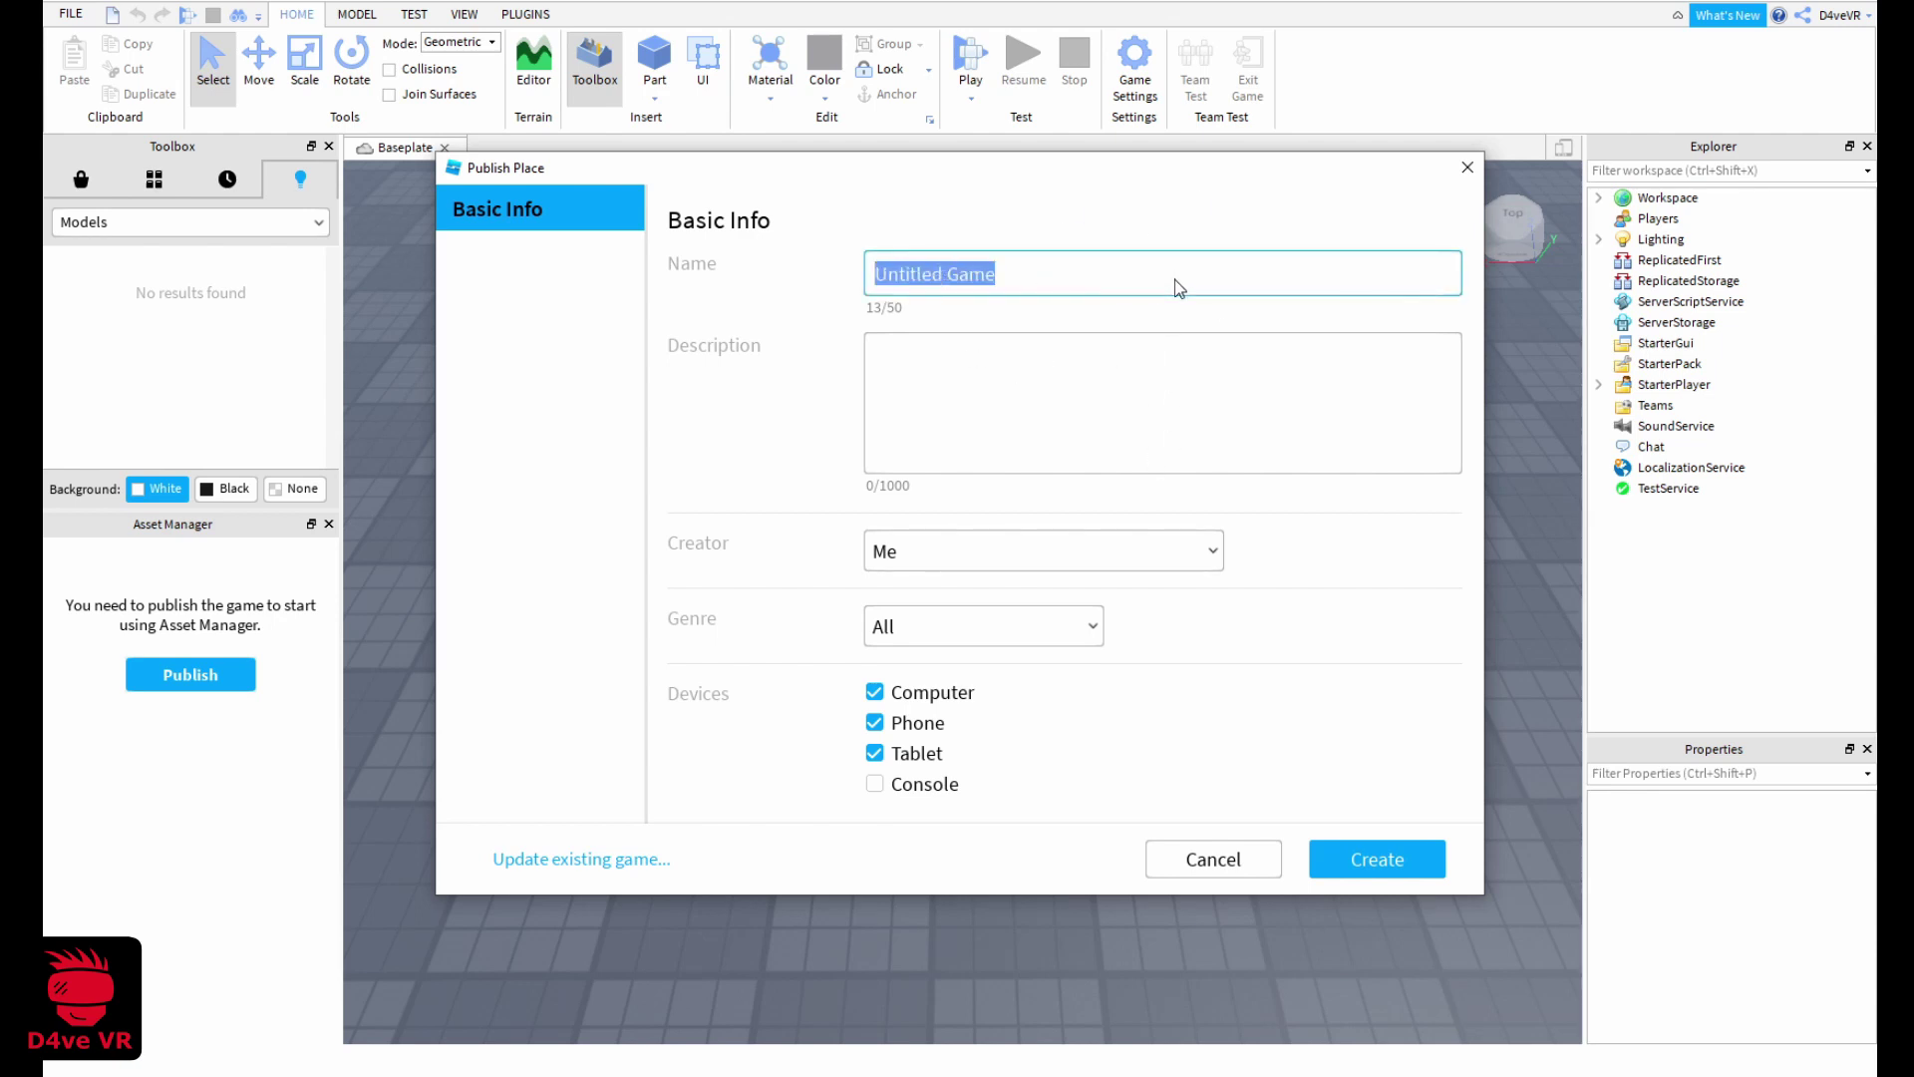
pyautogui.press('BackSpace')
pyautogui.write('p')
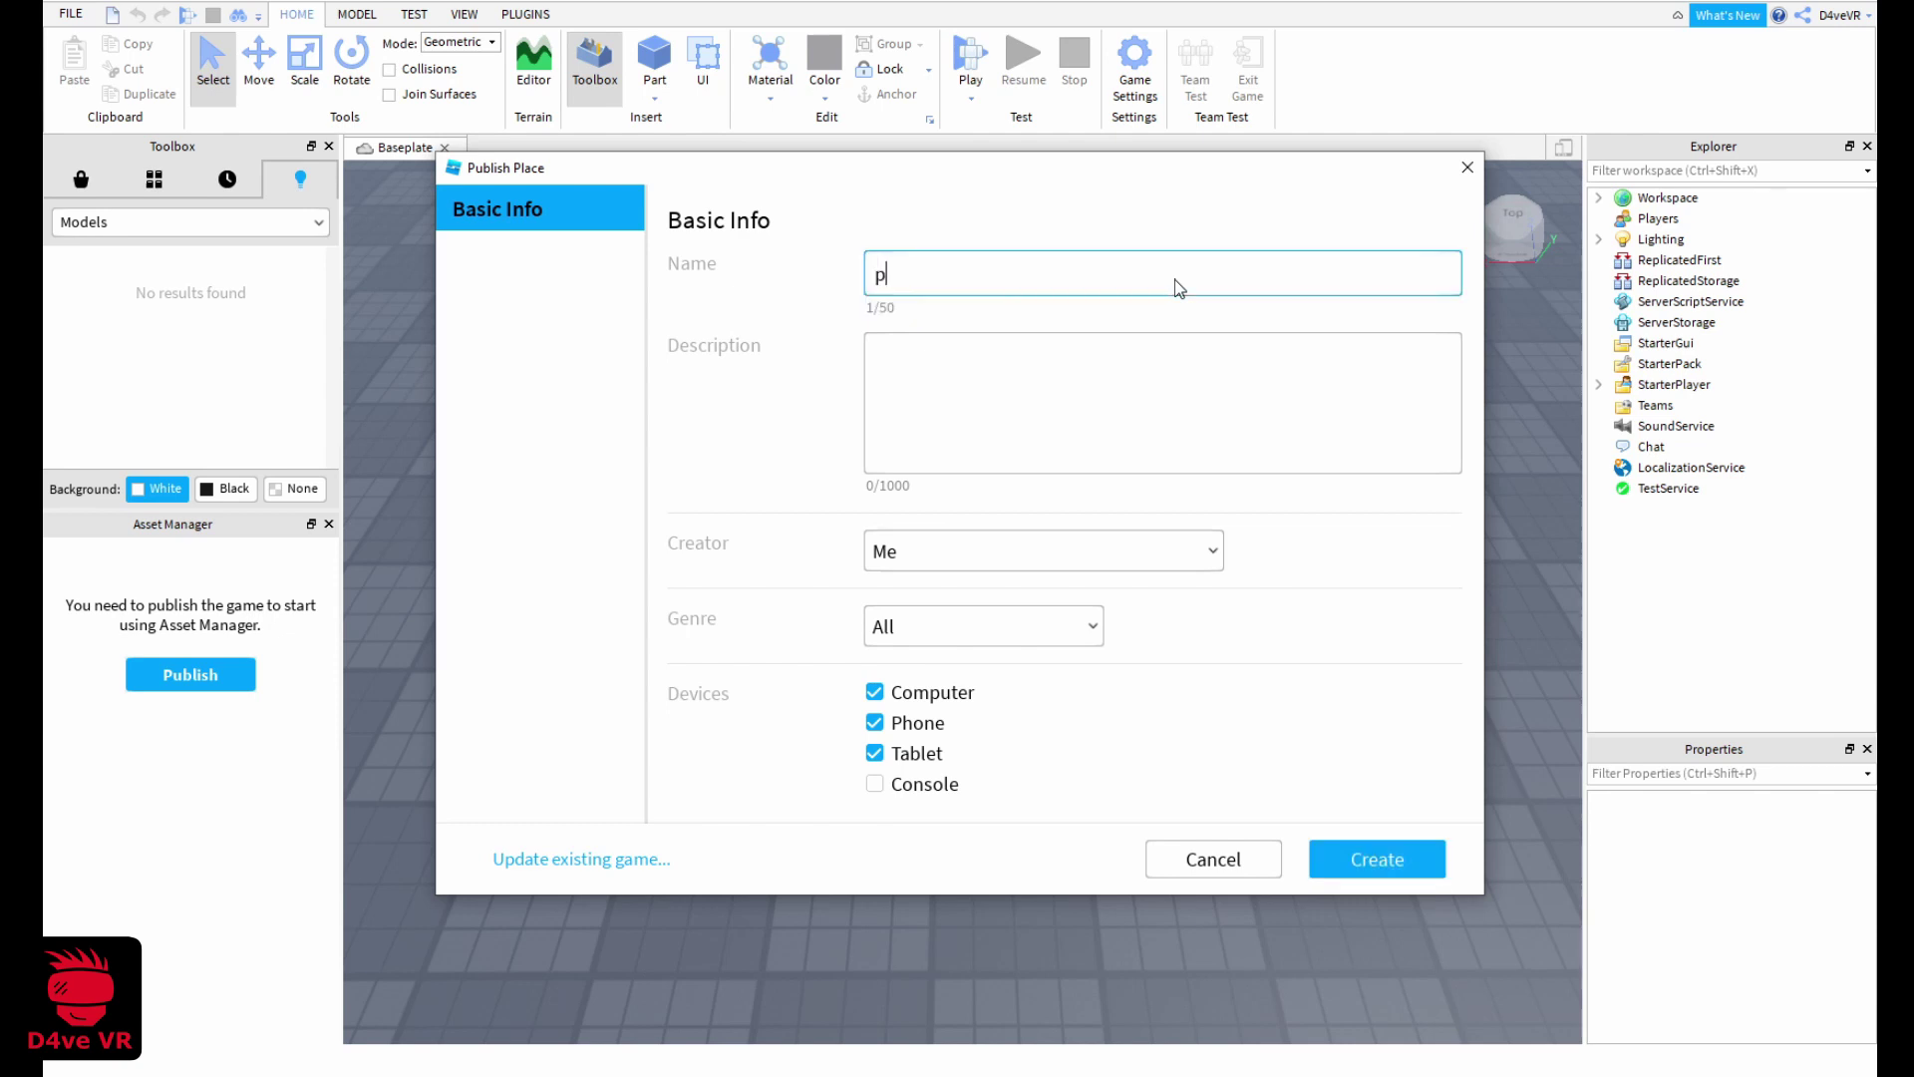
pyautogui.write('br tutorial')
pyautogui.click(1389, 861)
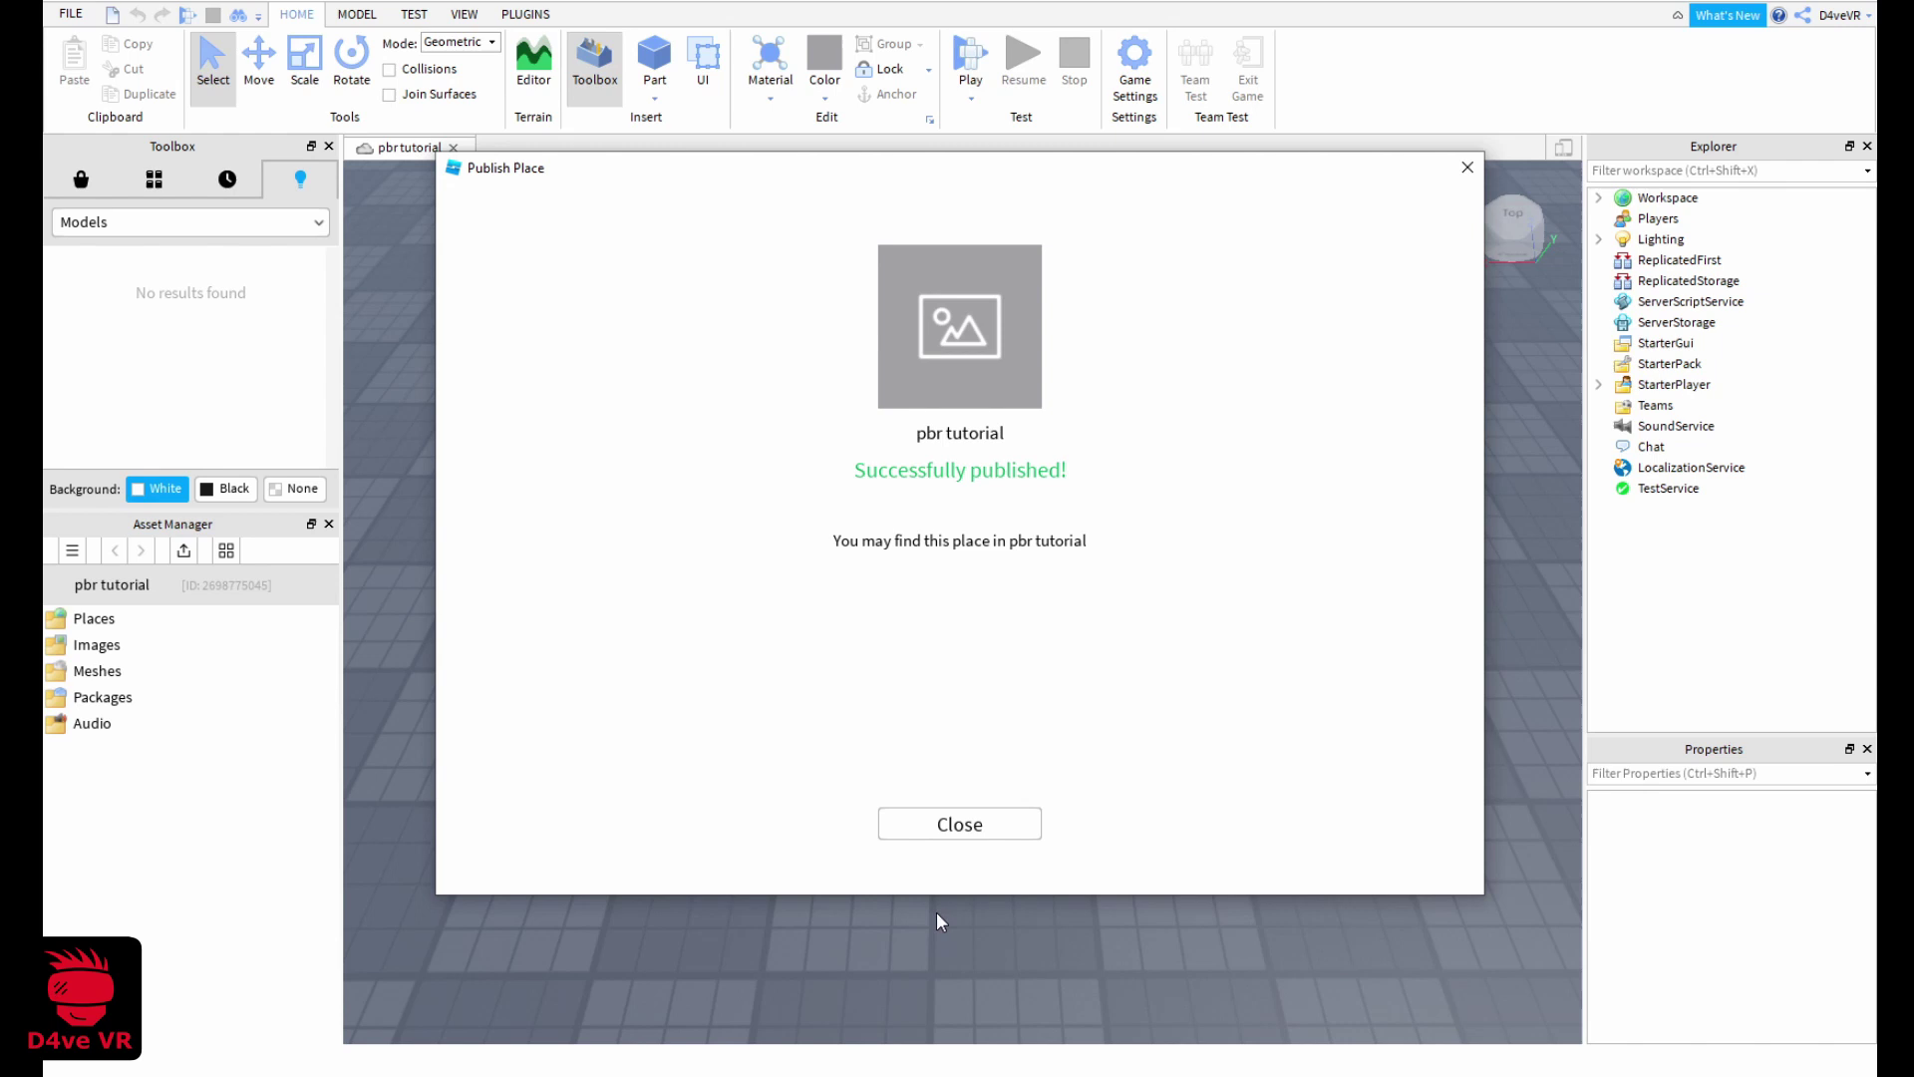
pyautogui.click(999, 829)
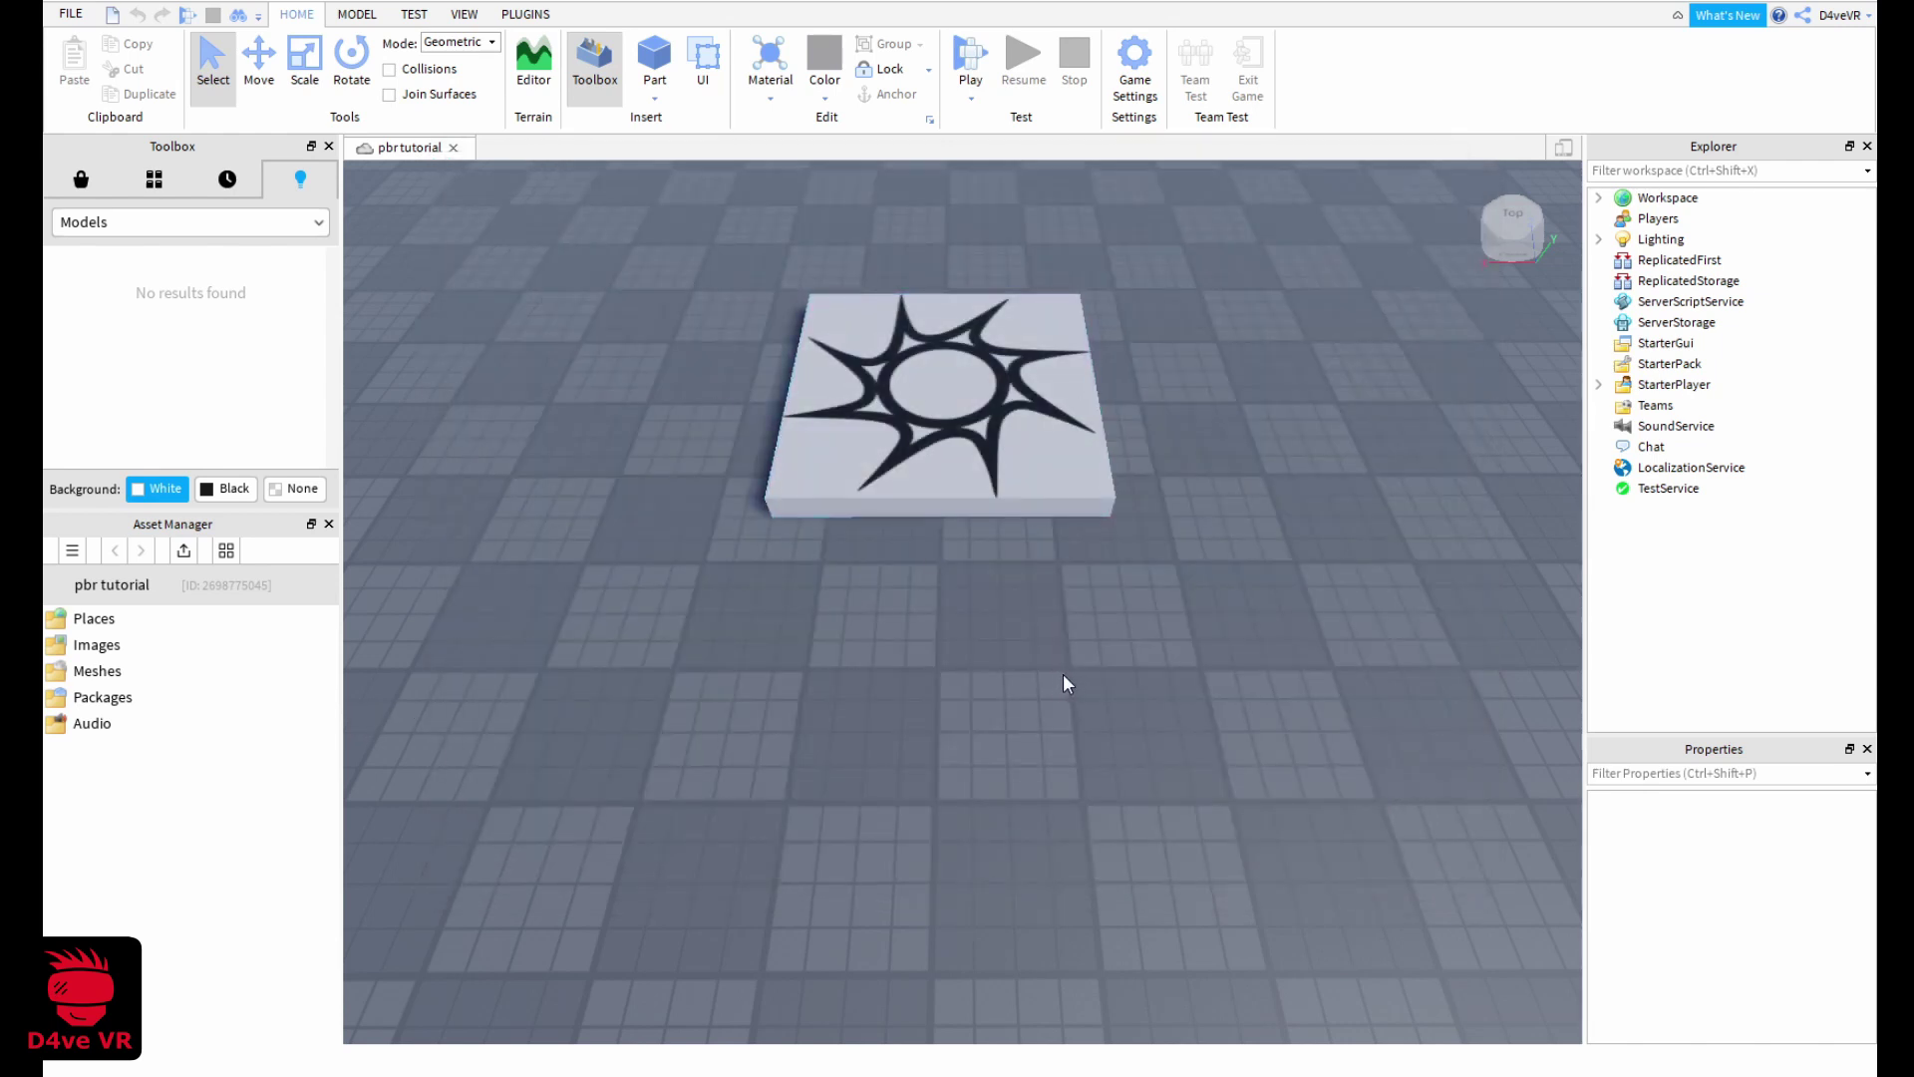
# Bulk import Cobble_basecolor, Cobble_metallic, Cobble_normal and Cobble_roughness from the cobble floor folder into the place's Images assets
pyautogui.click(105, 646)
pyautogui.doubleClick(104, 648)
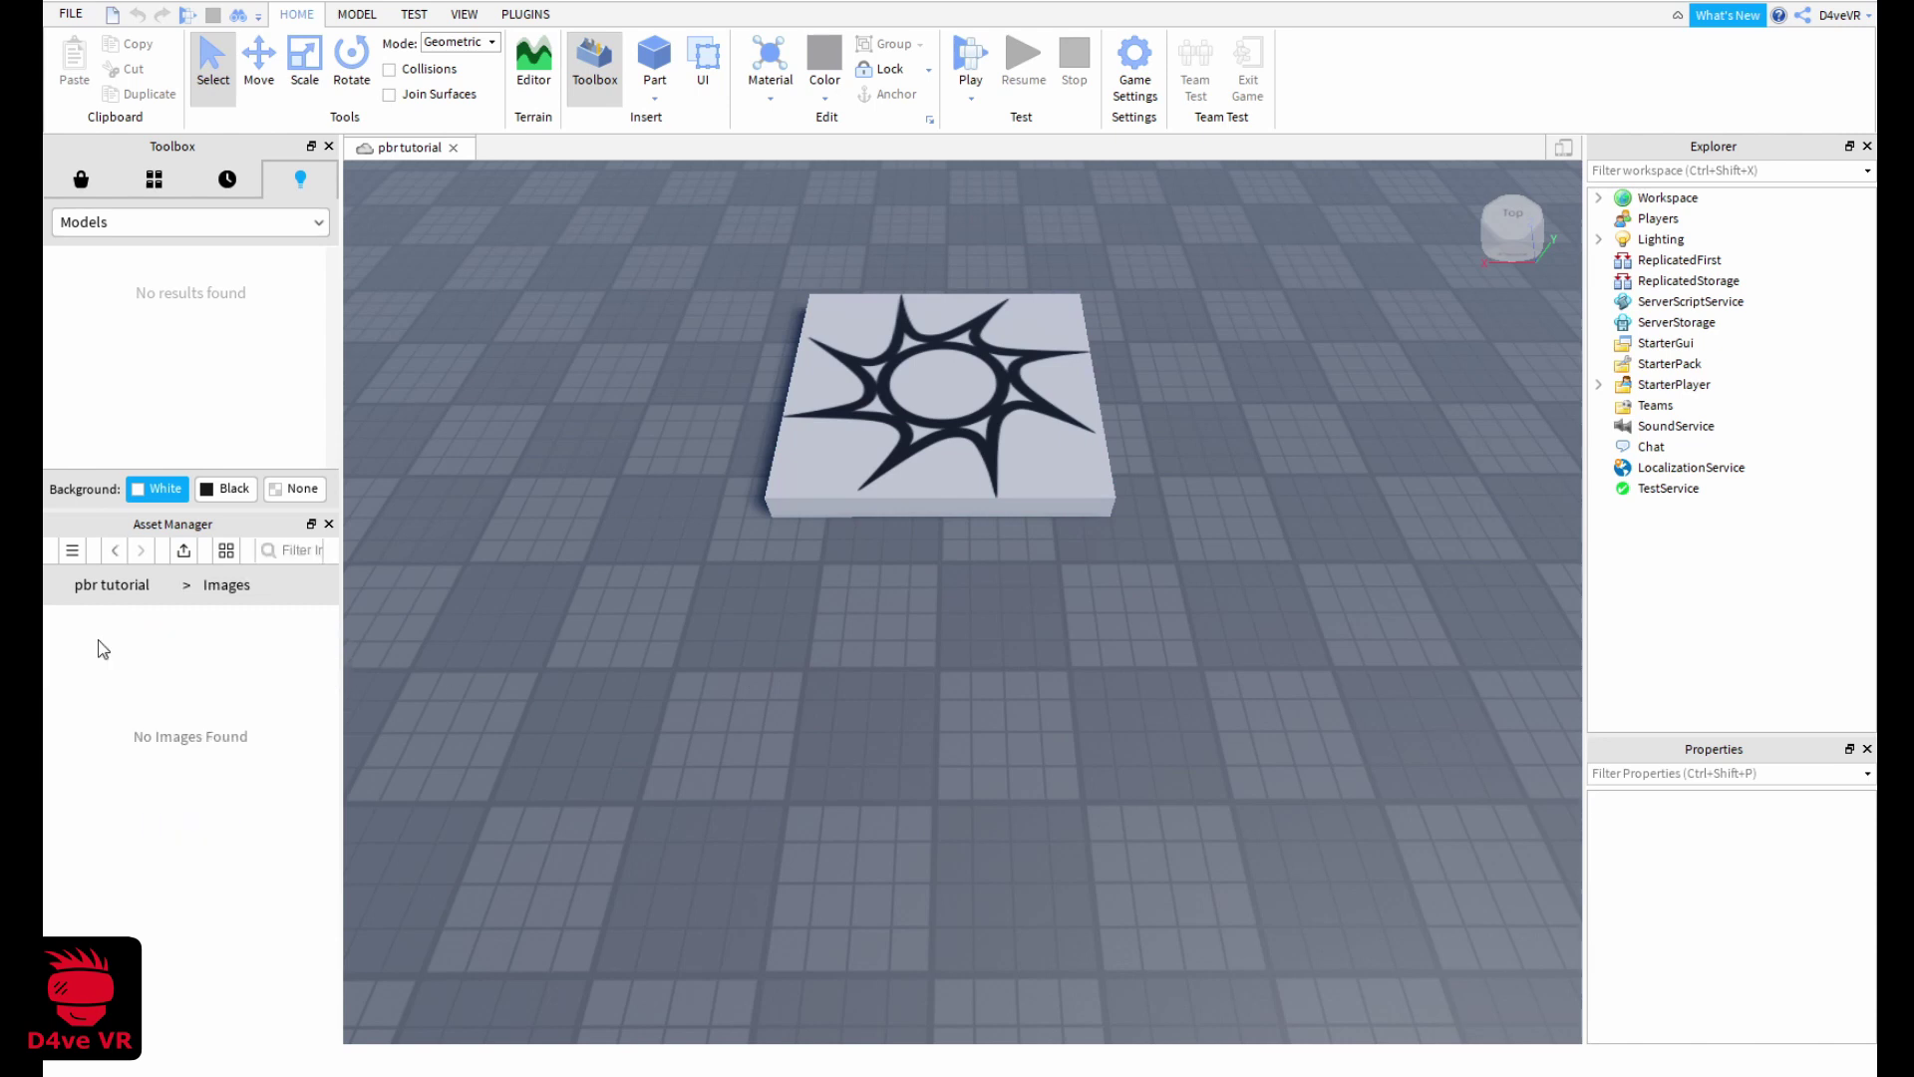
pyautogui.click(184, 553)
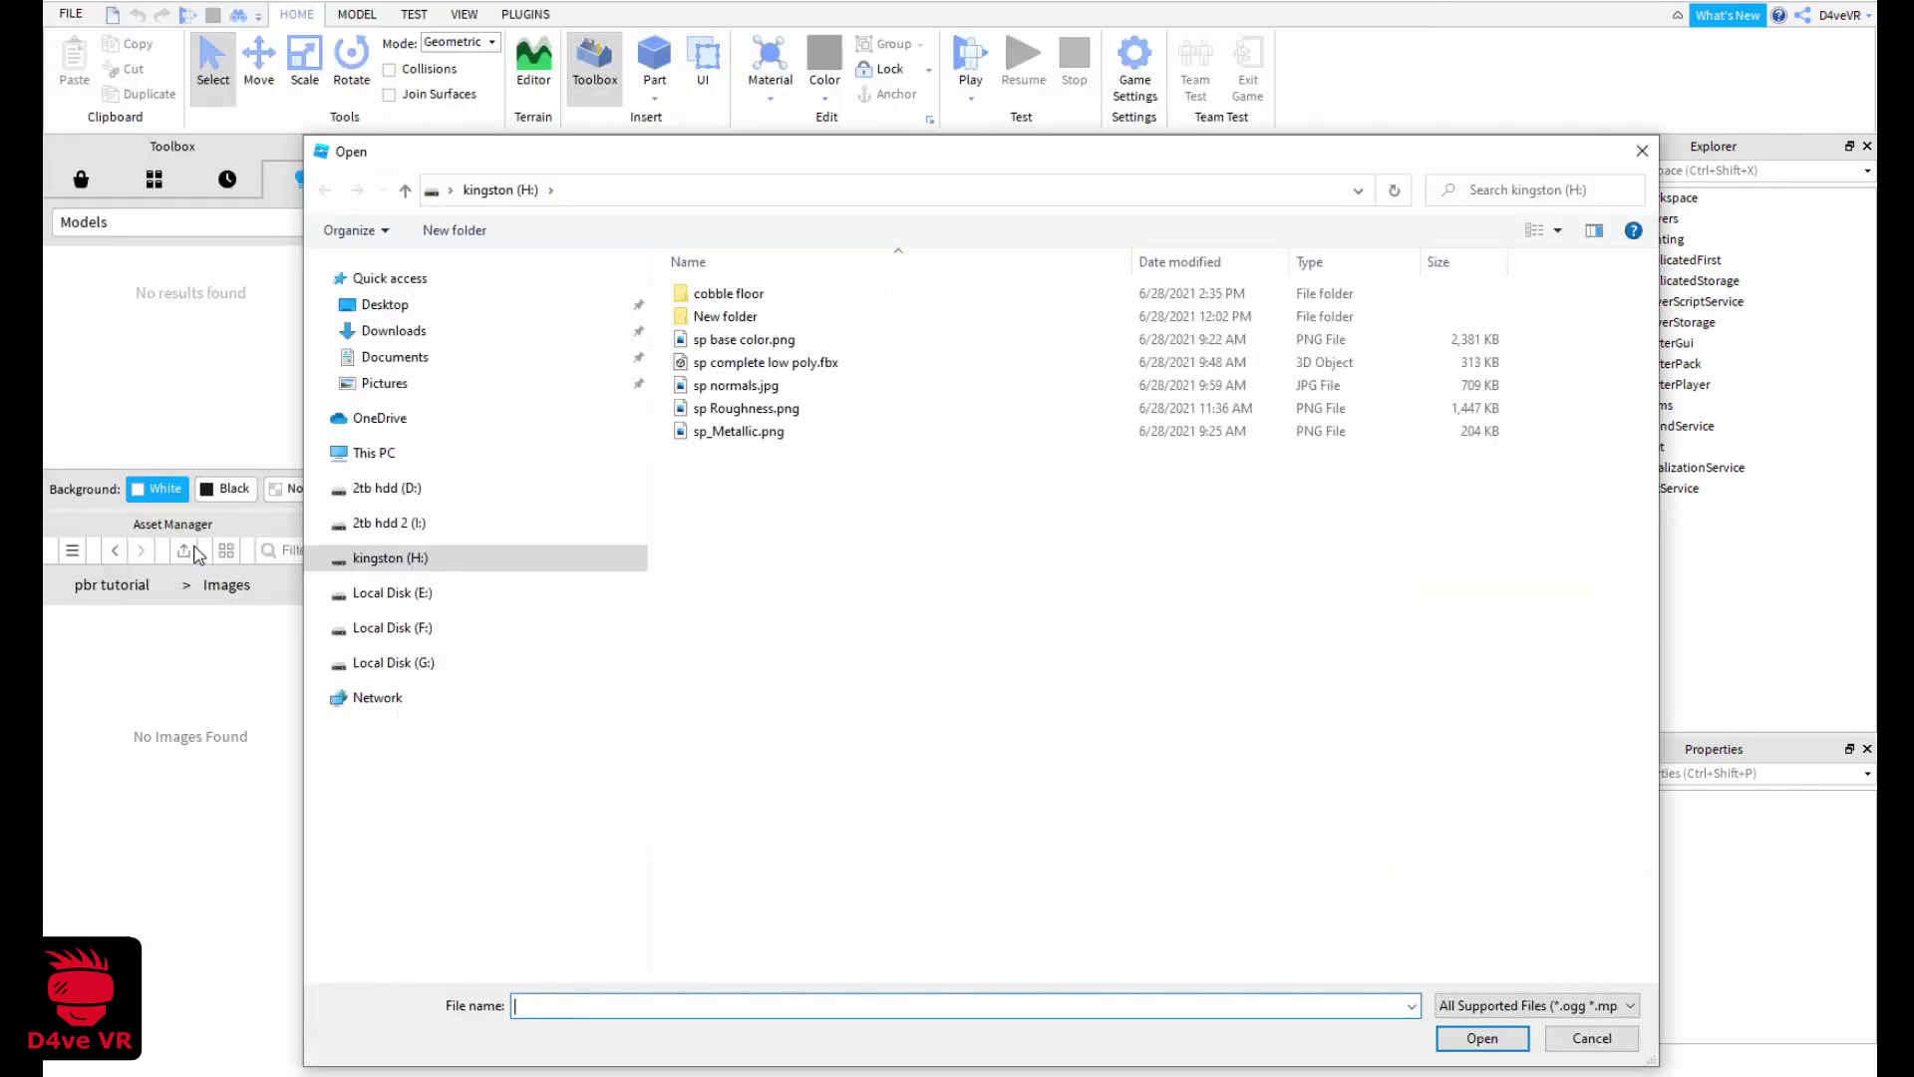
pyautogui.doubleClick(704, 293)
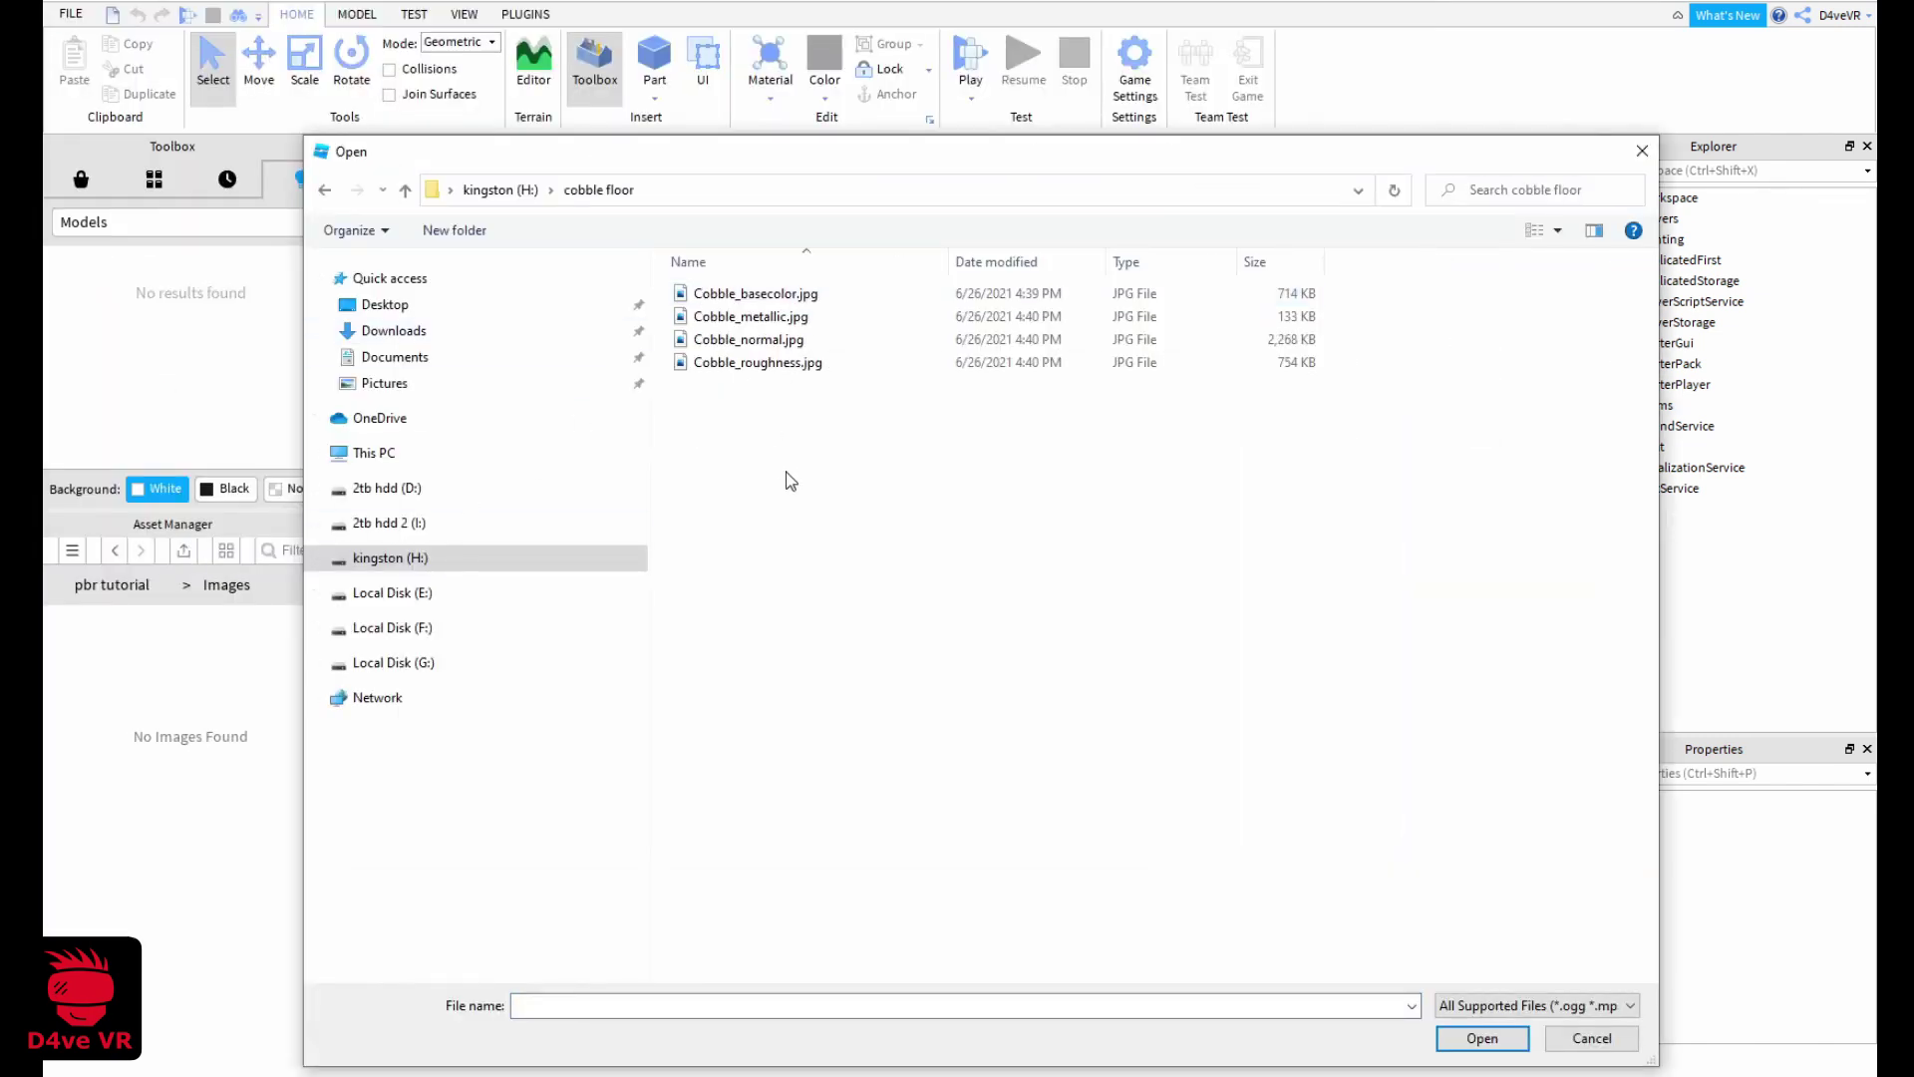
pyautogui.moveTo(785, 471)
pyautogui.mouseDown()
pyautogui.moveTo(770, 360)
pyautogui.moveTo(776, 435)
pyautogui.mouseUp()
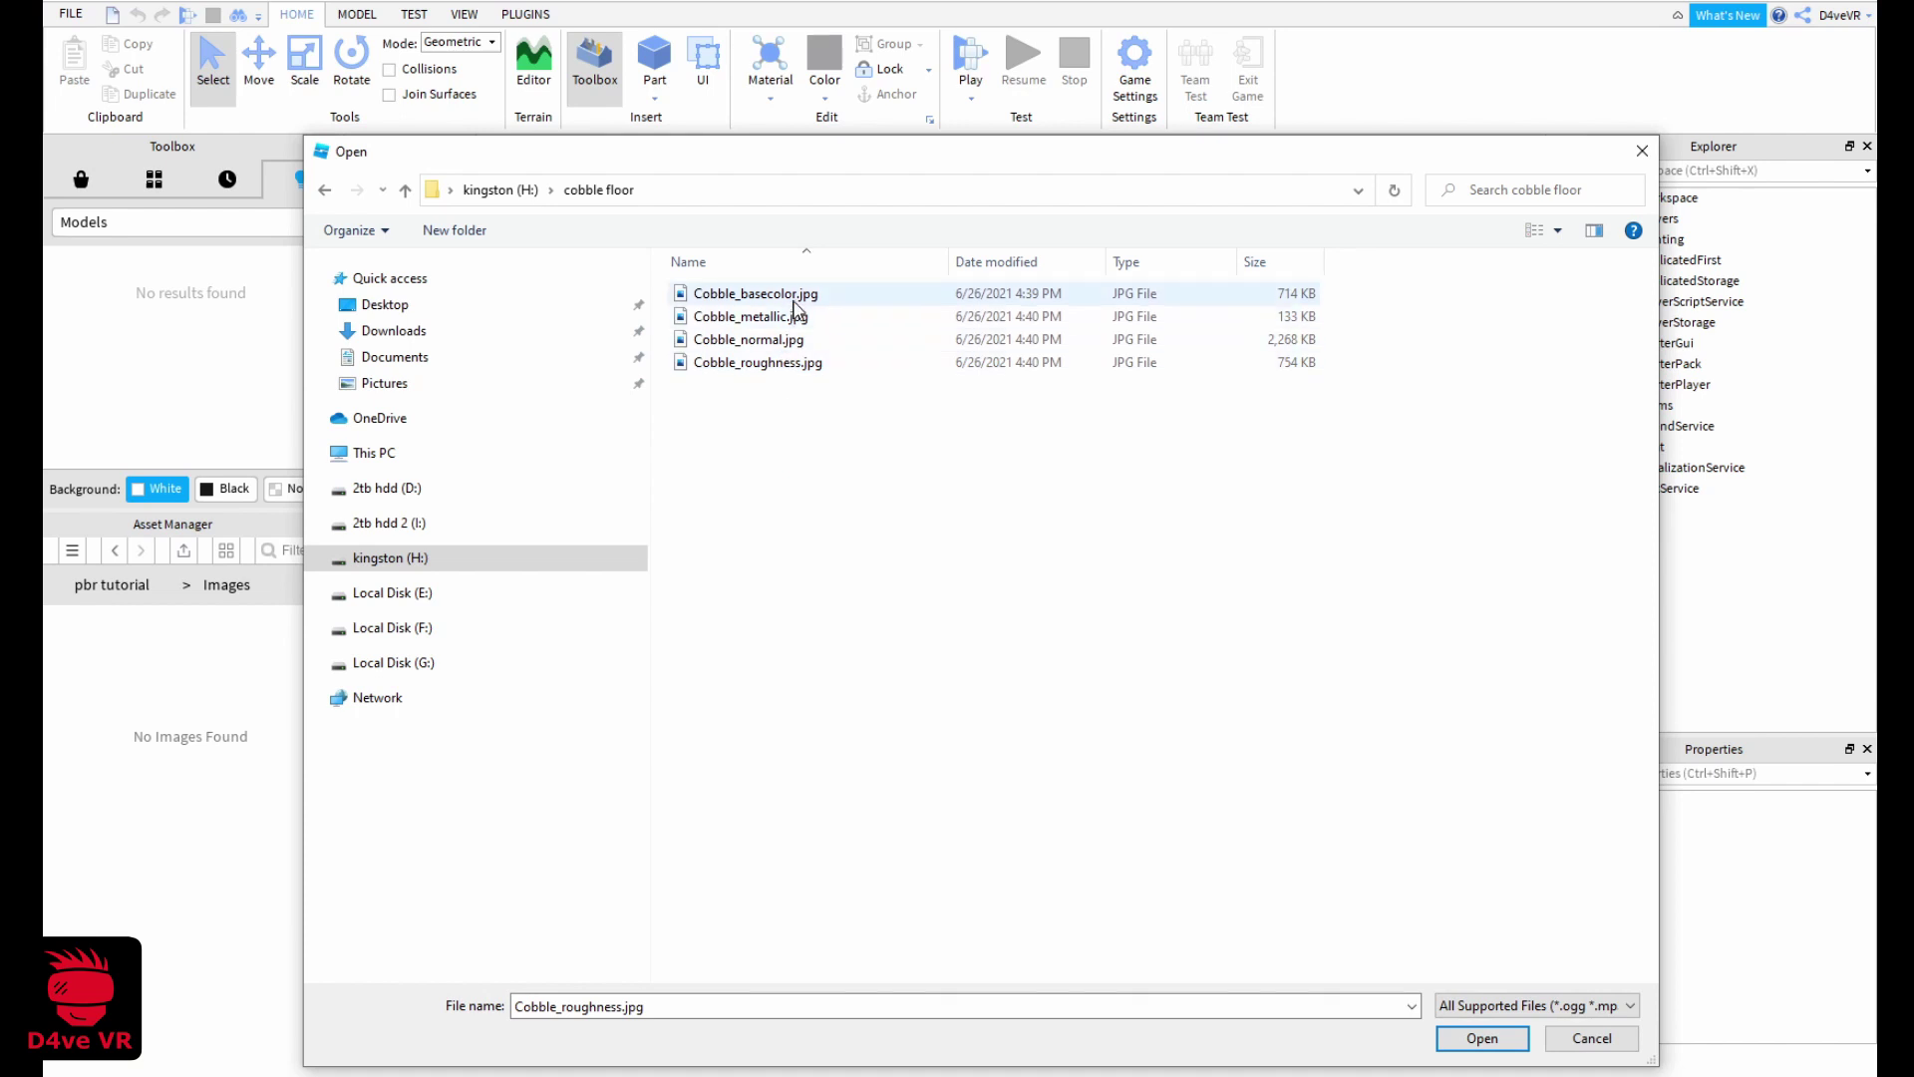
pyautogui.click(774, 365)
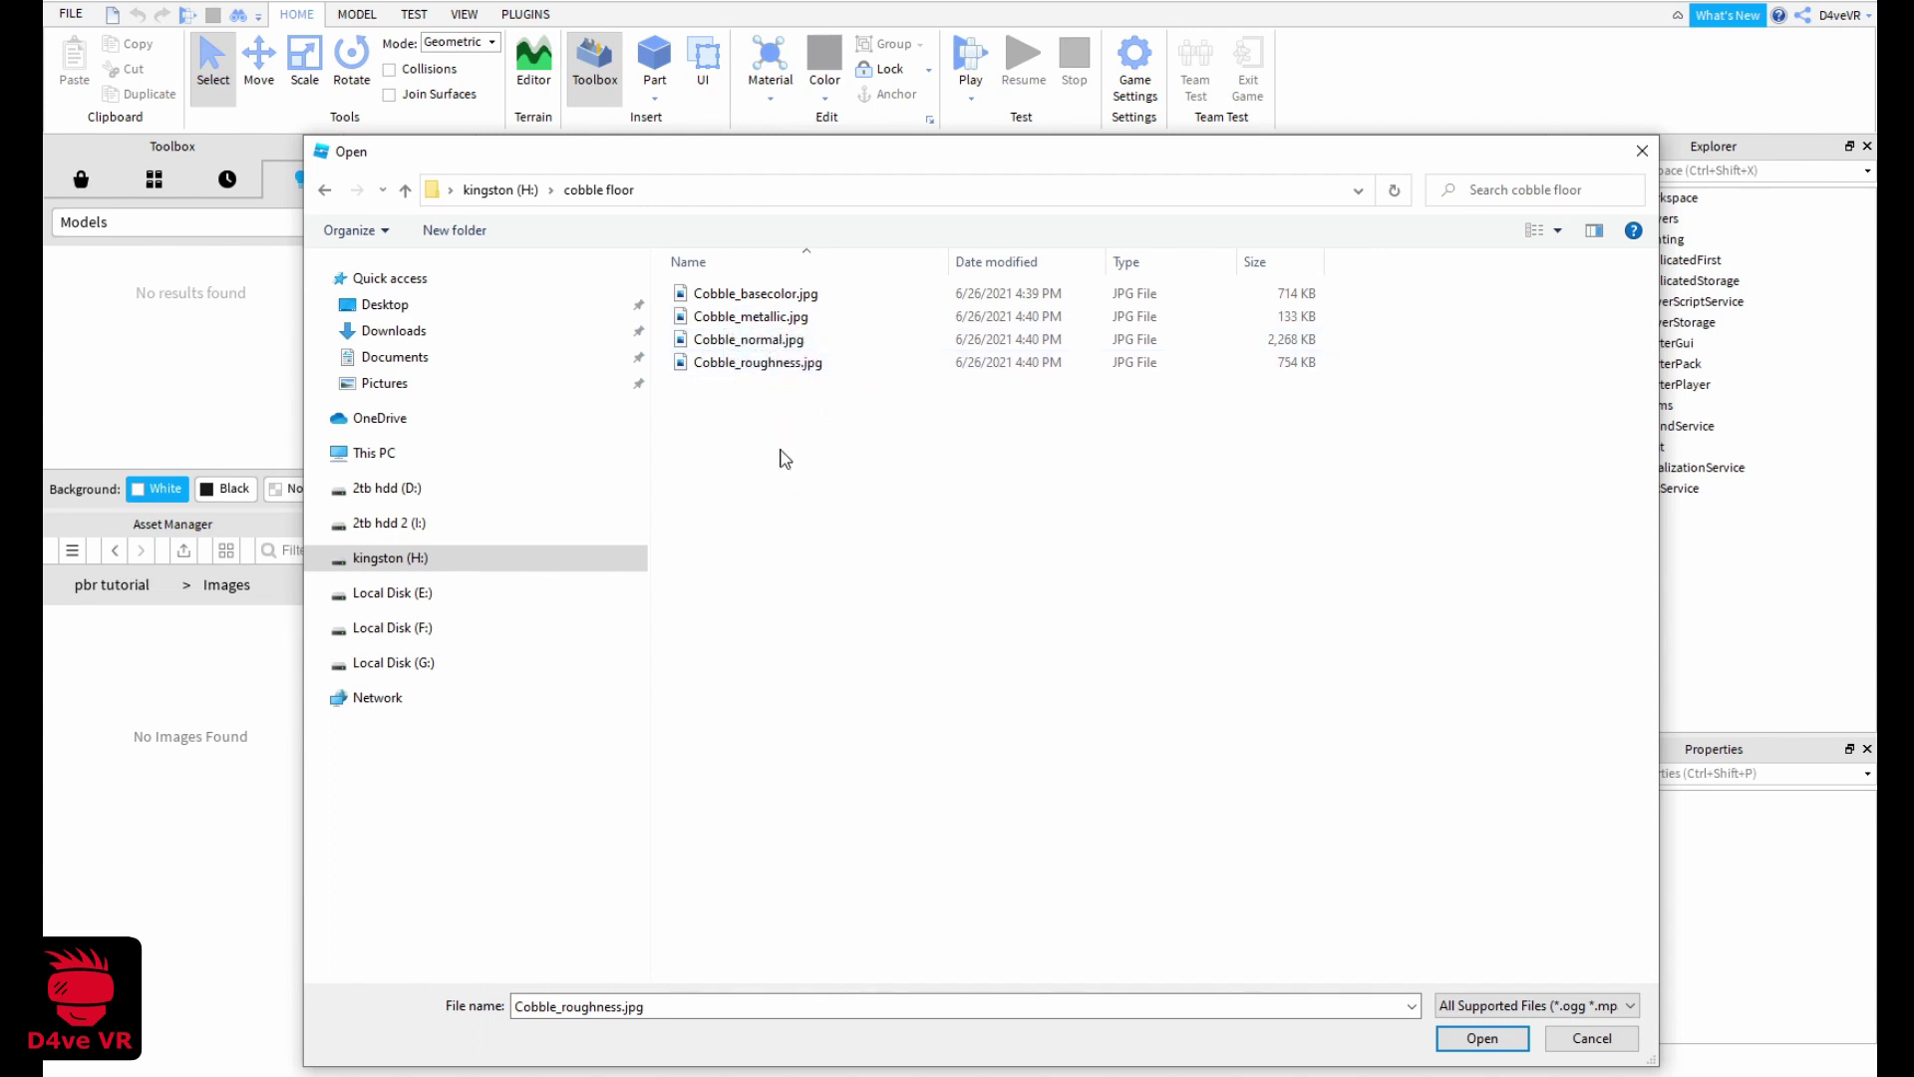
pyautogui.moveTo(784, 458); pyautogui.dragTo(766, 285)
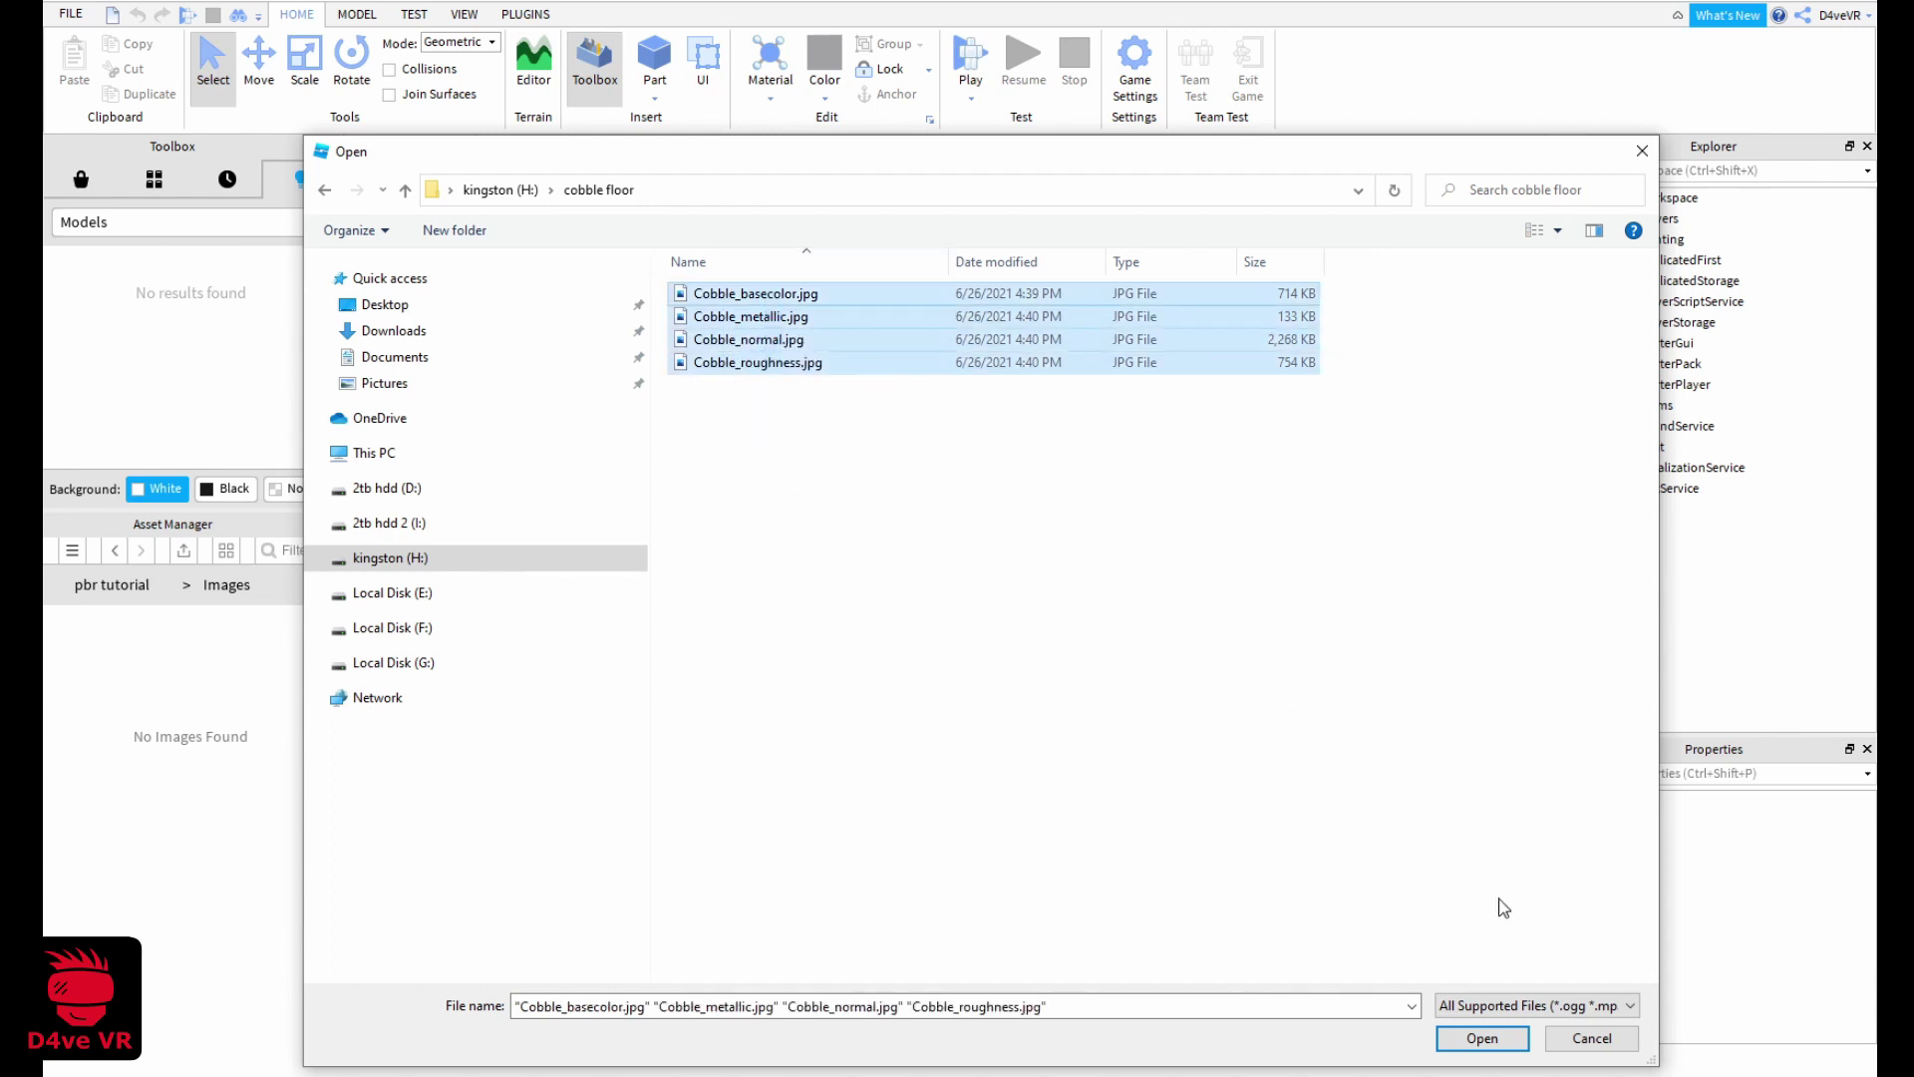
pyautogui.click(1481, 1038)
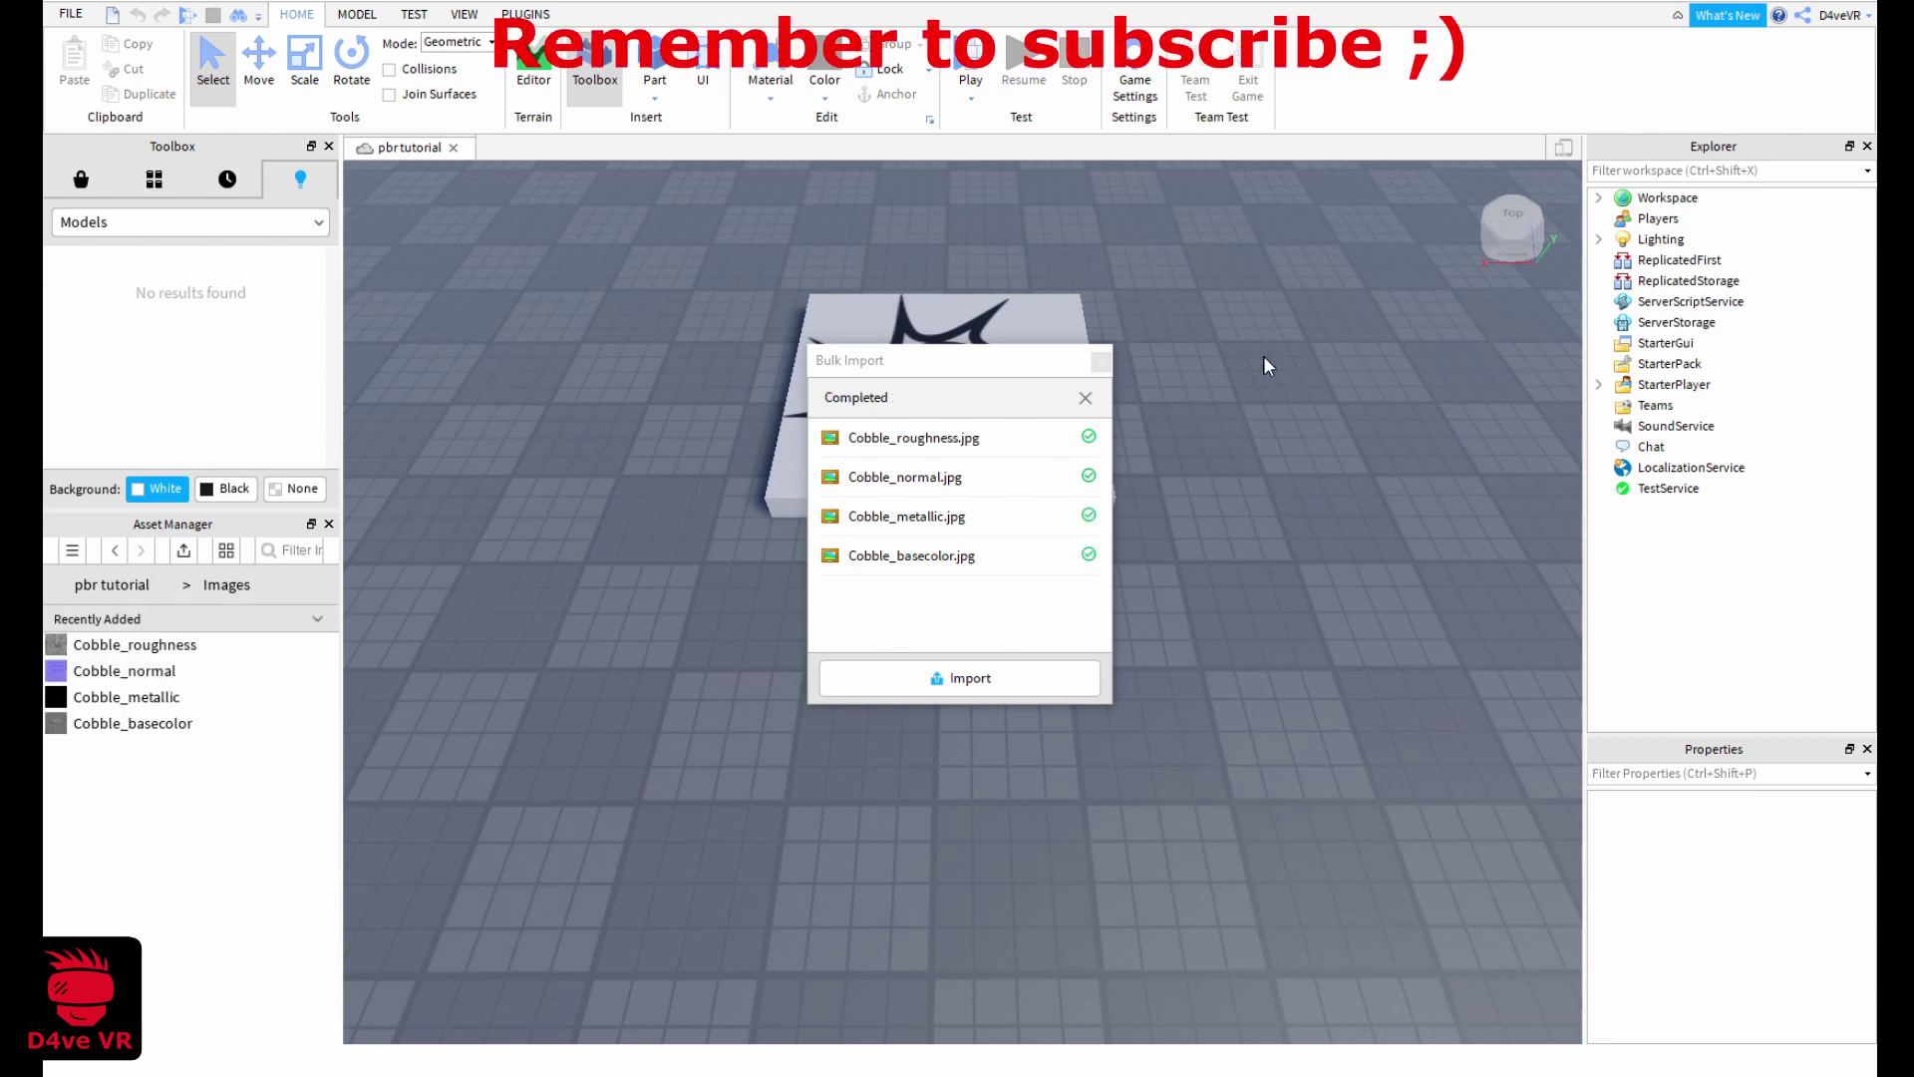
pyautogui.click(1101, 363)
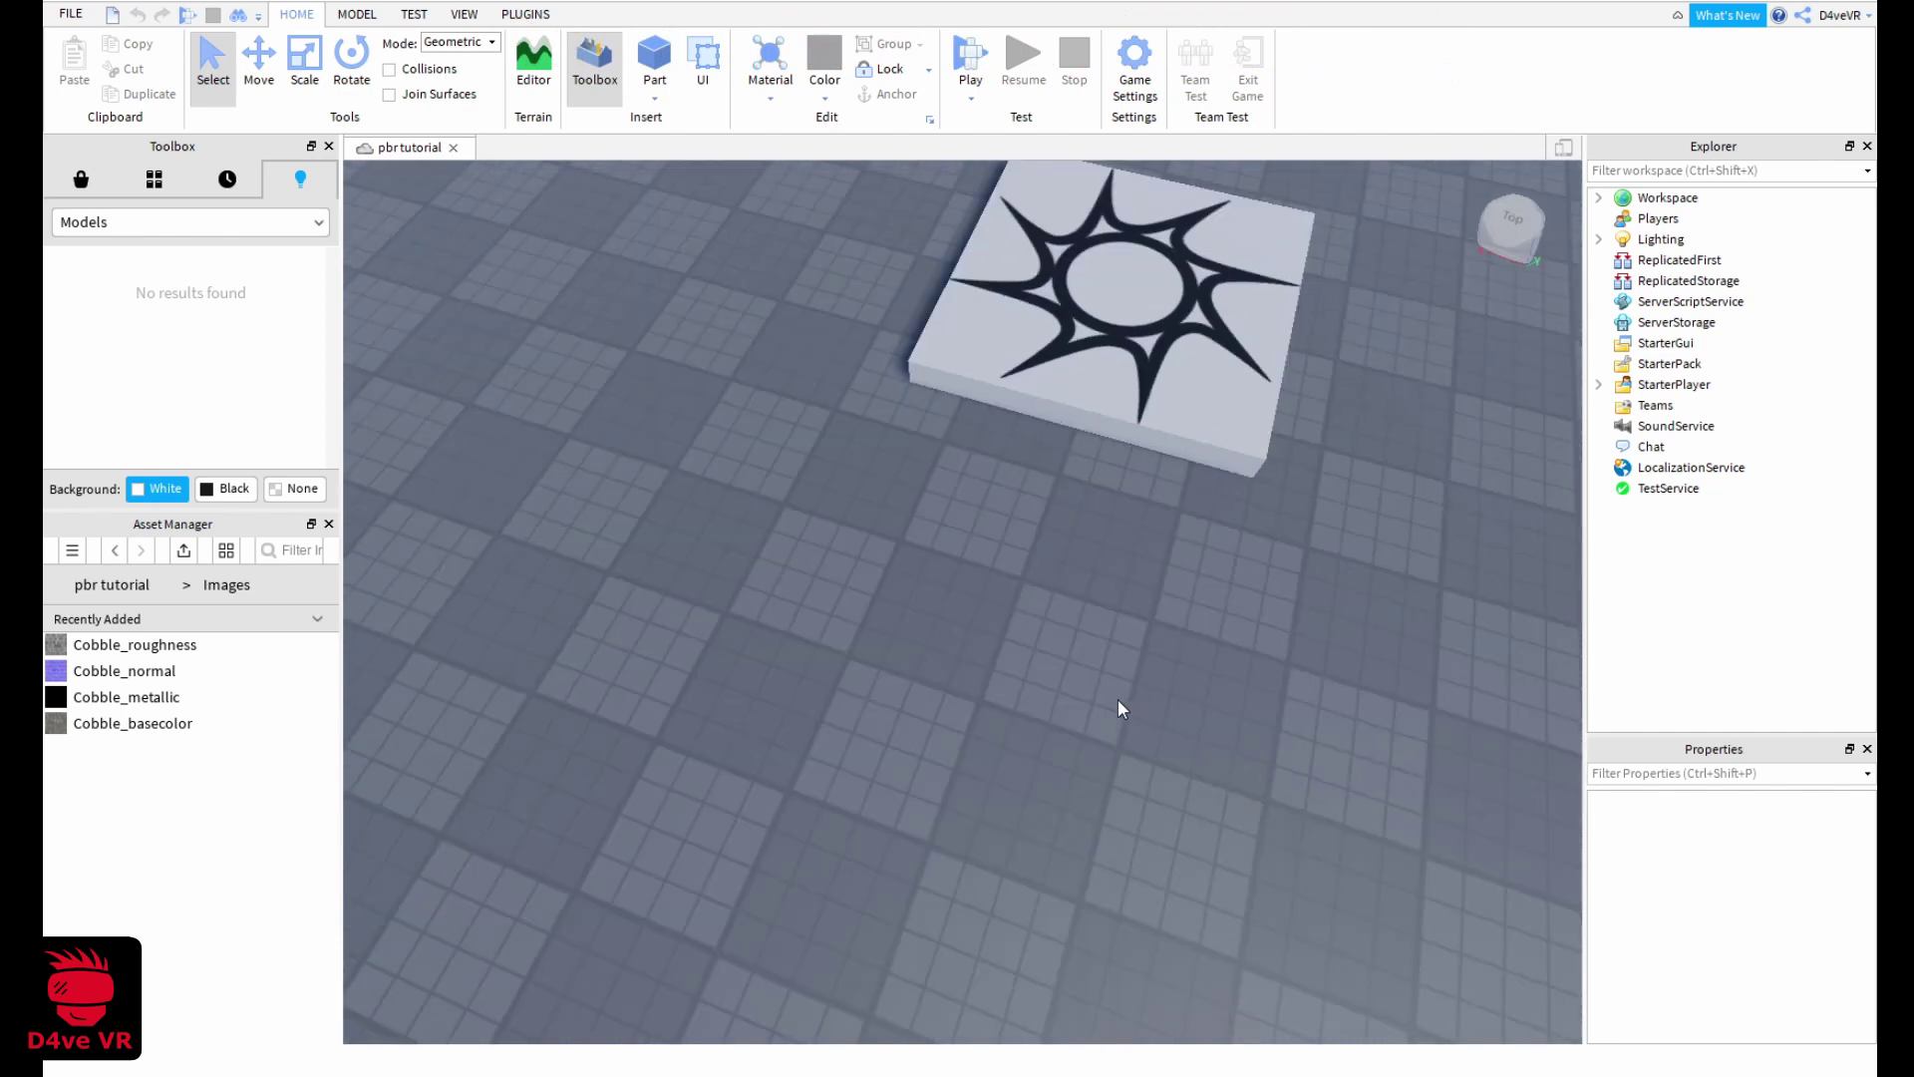
# Insert a MeshPart into the Workspace in front of the spawn location
pyautogui.moveTo(1117, 700); pyautogui.dragTo(1118, 701, button='right')
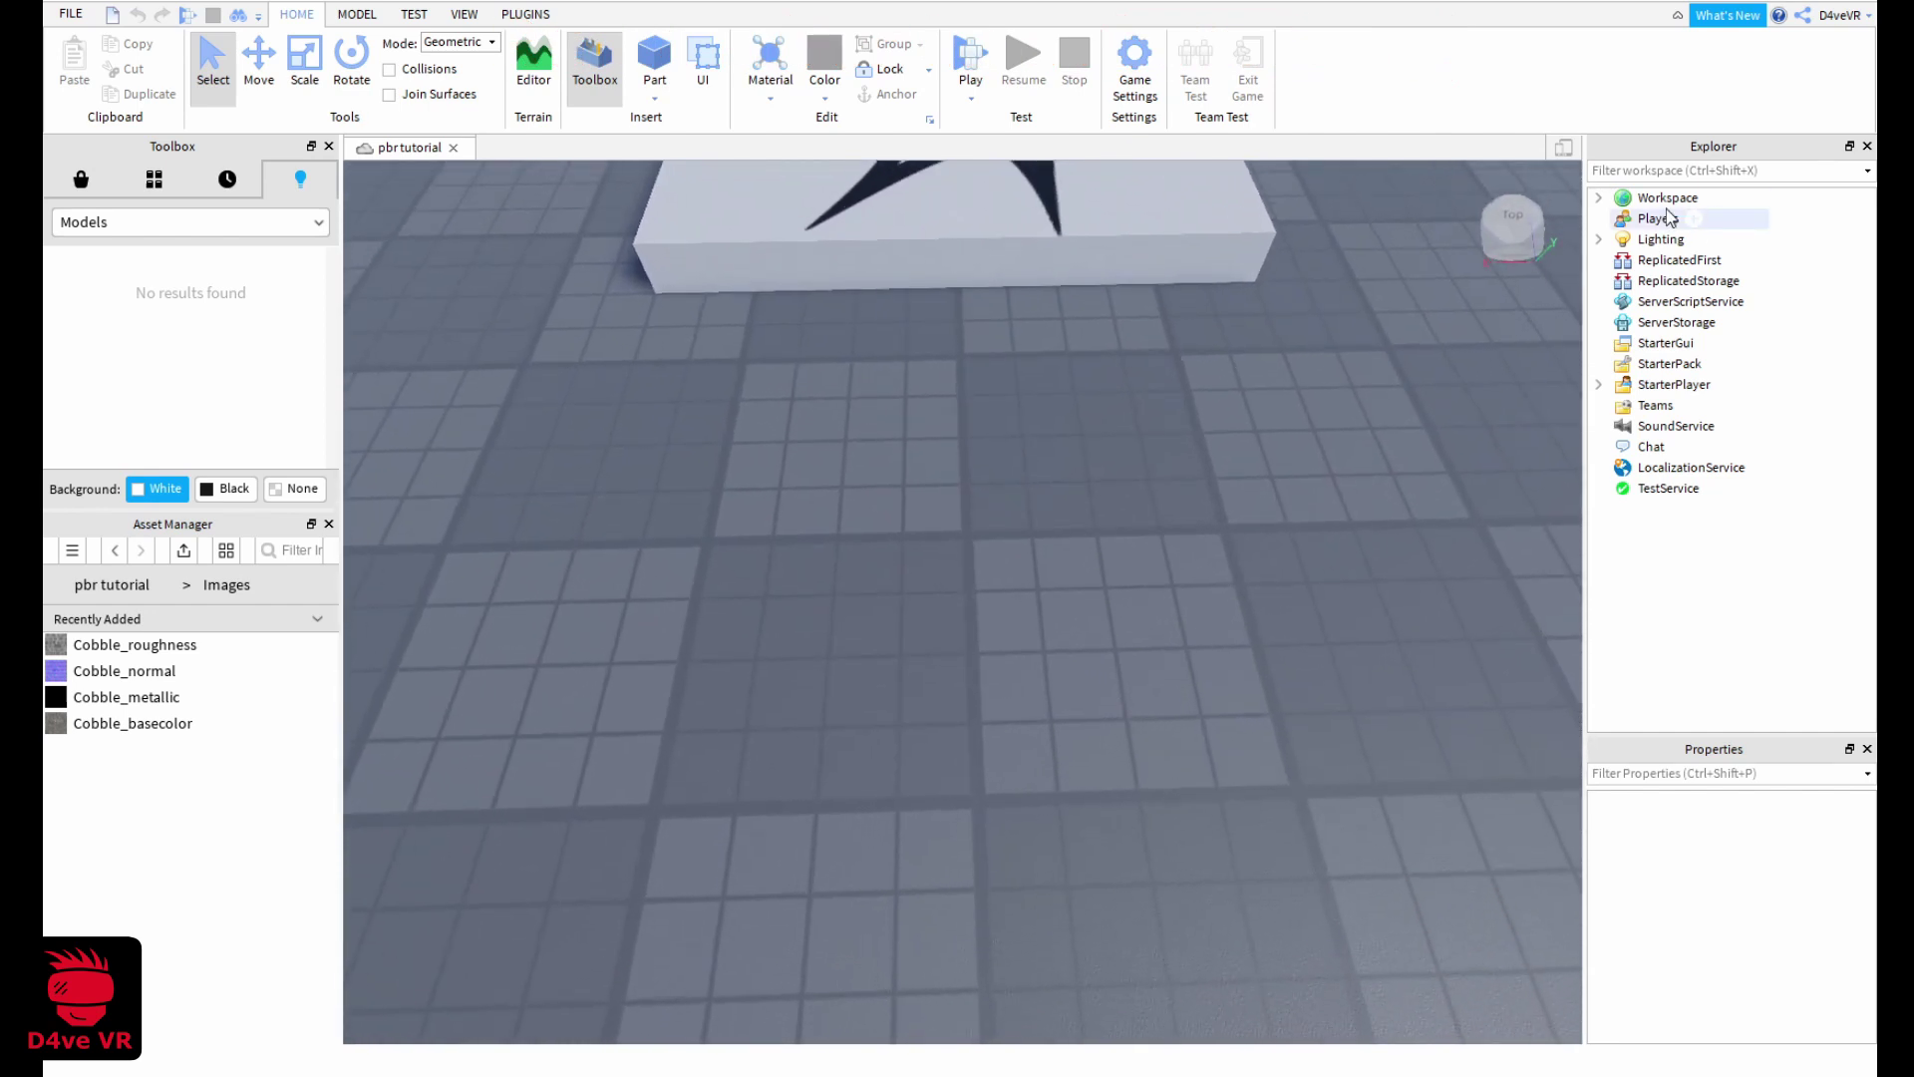
pyautogui.click(1713, 198)
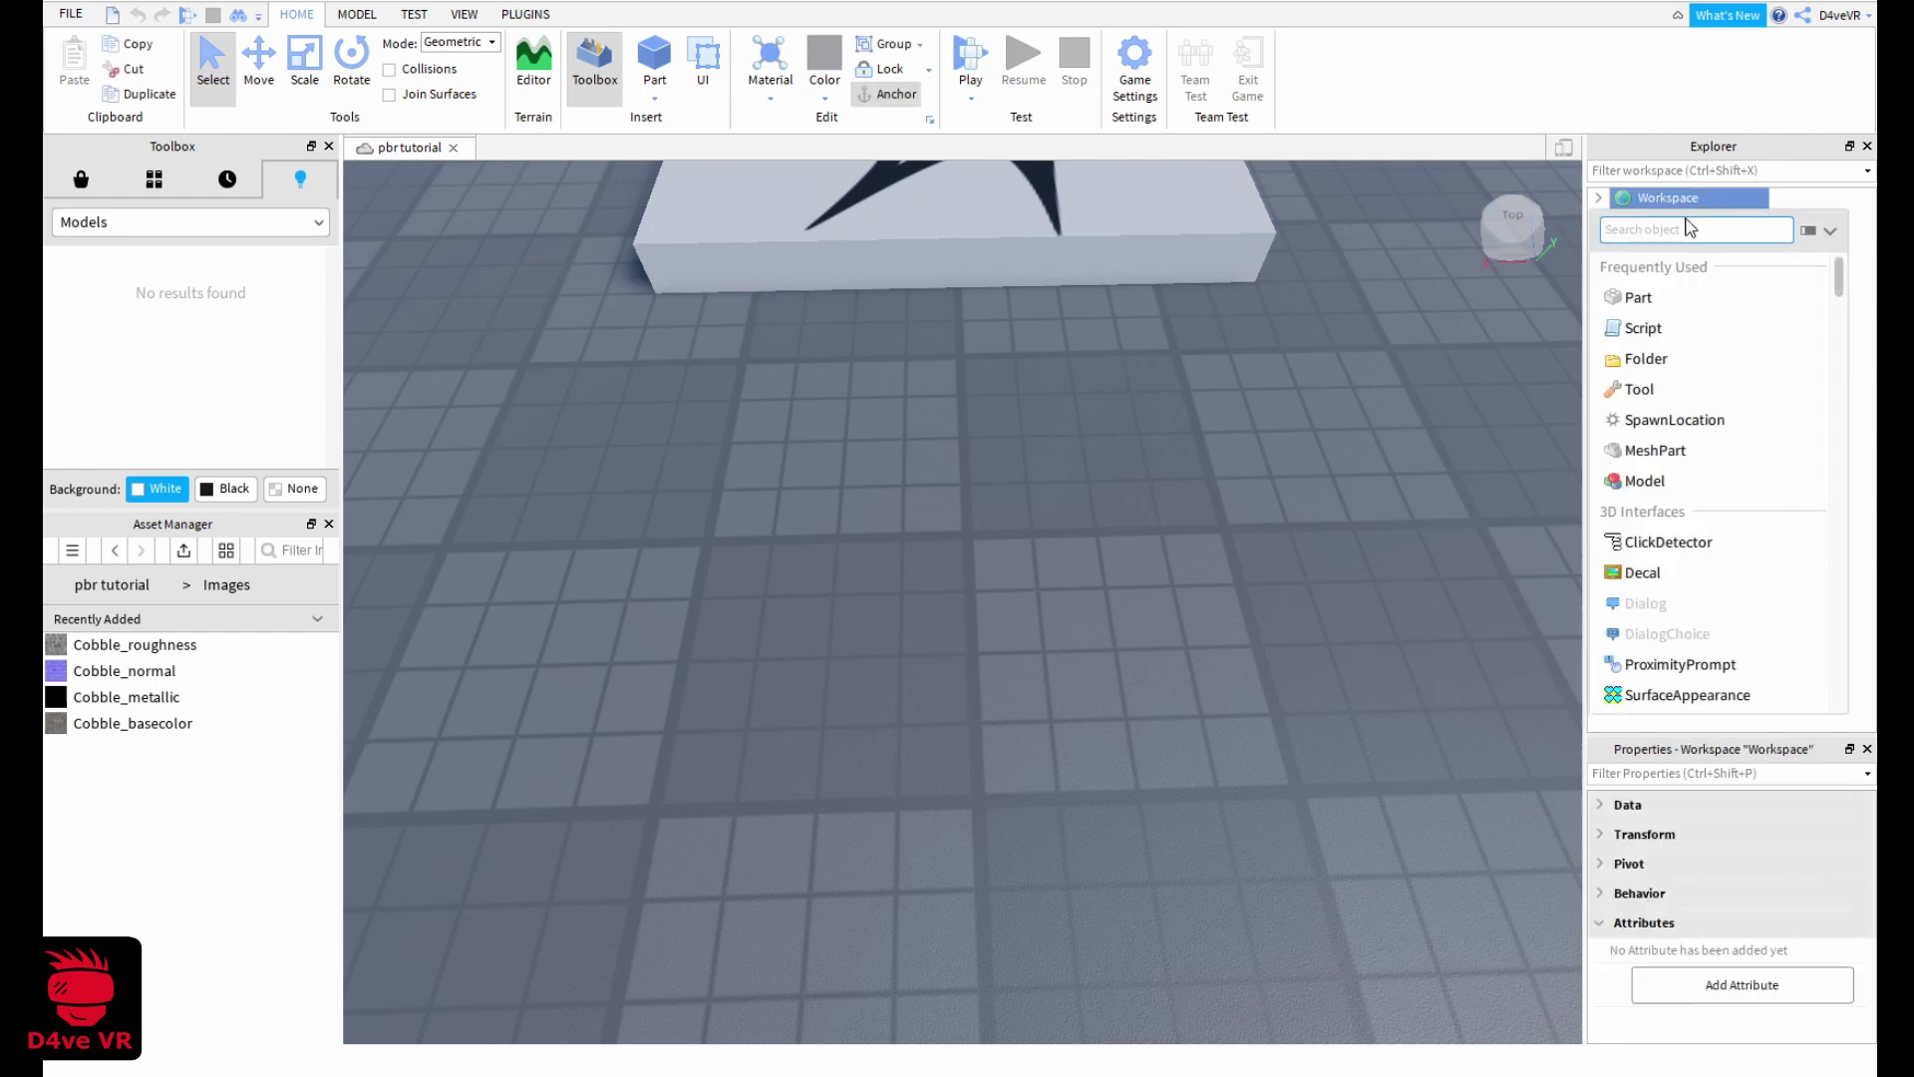
pyautogui.write('me')
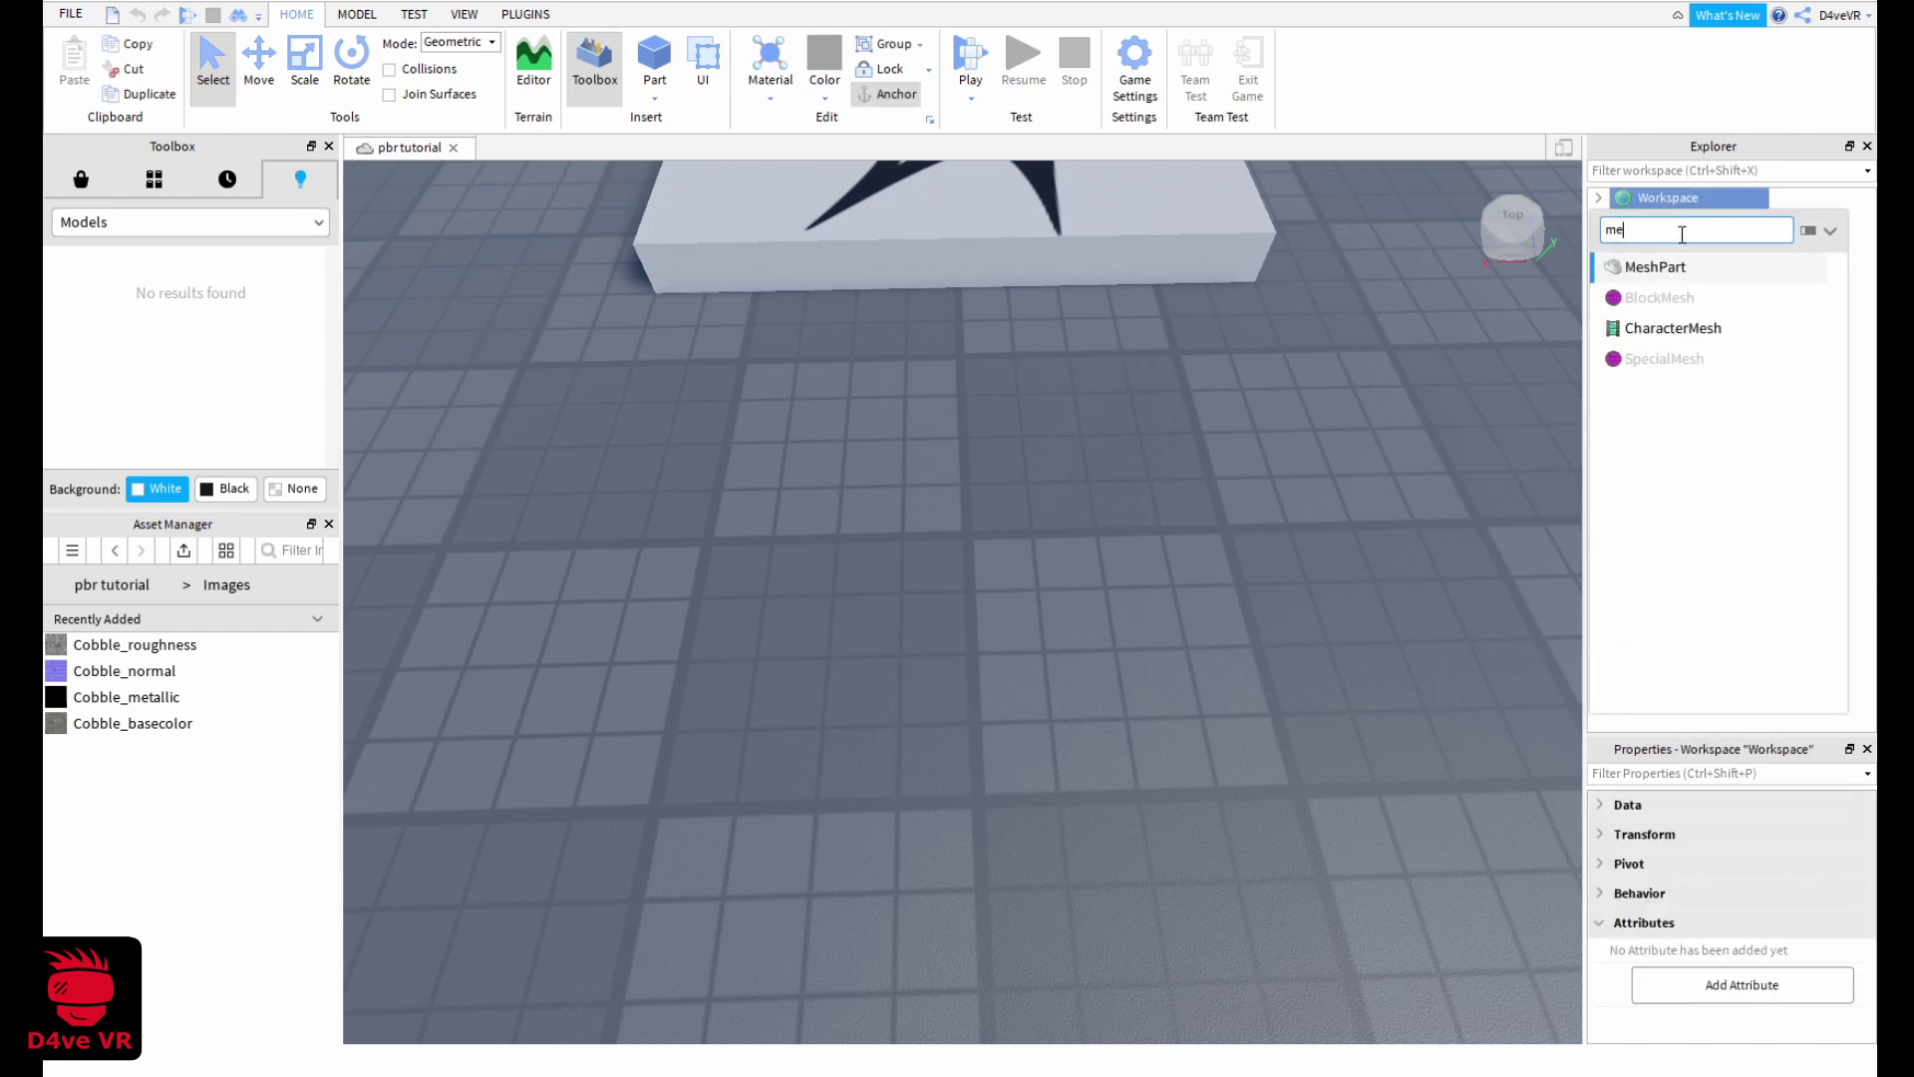
pyautogui.click(1657, 267)
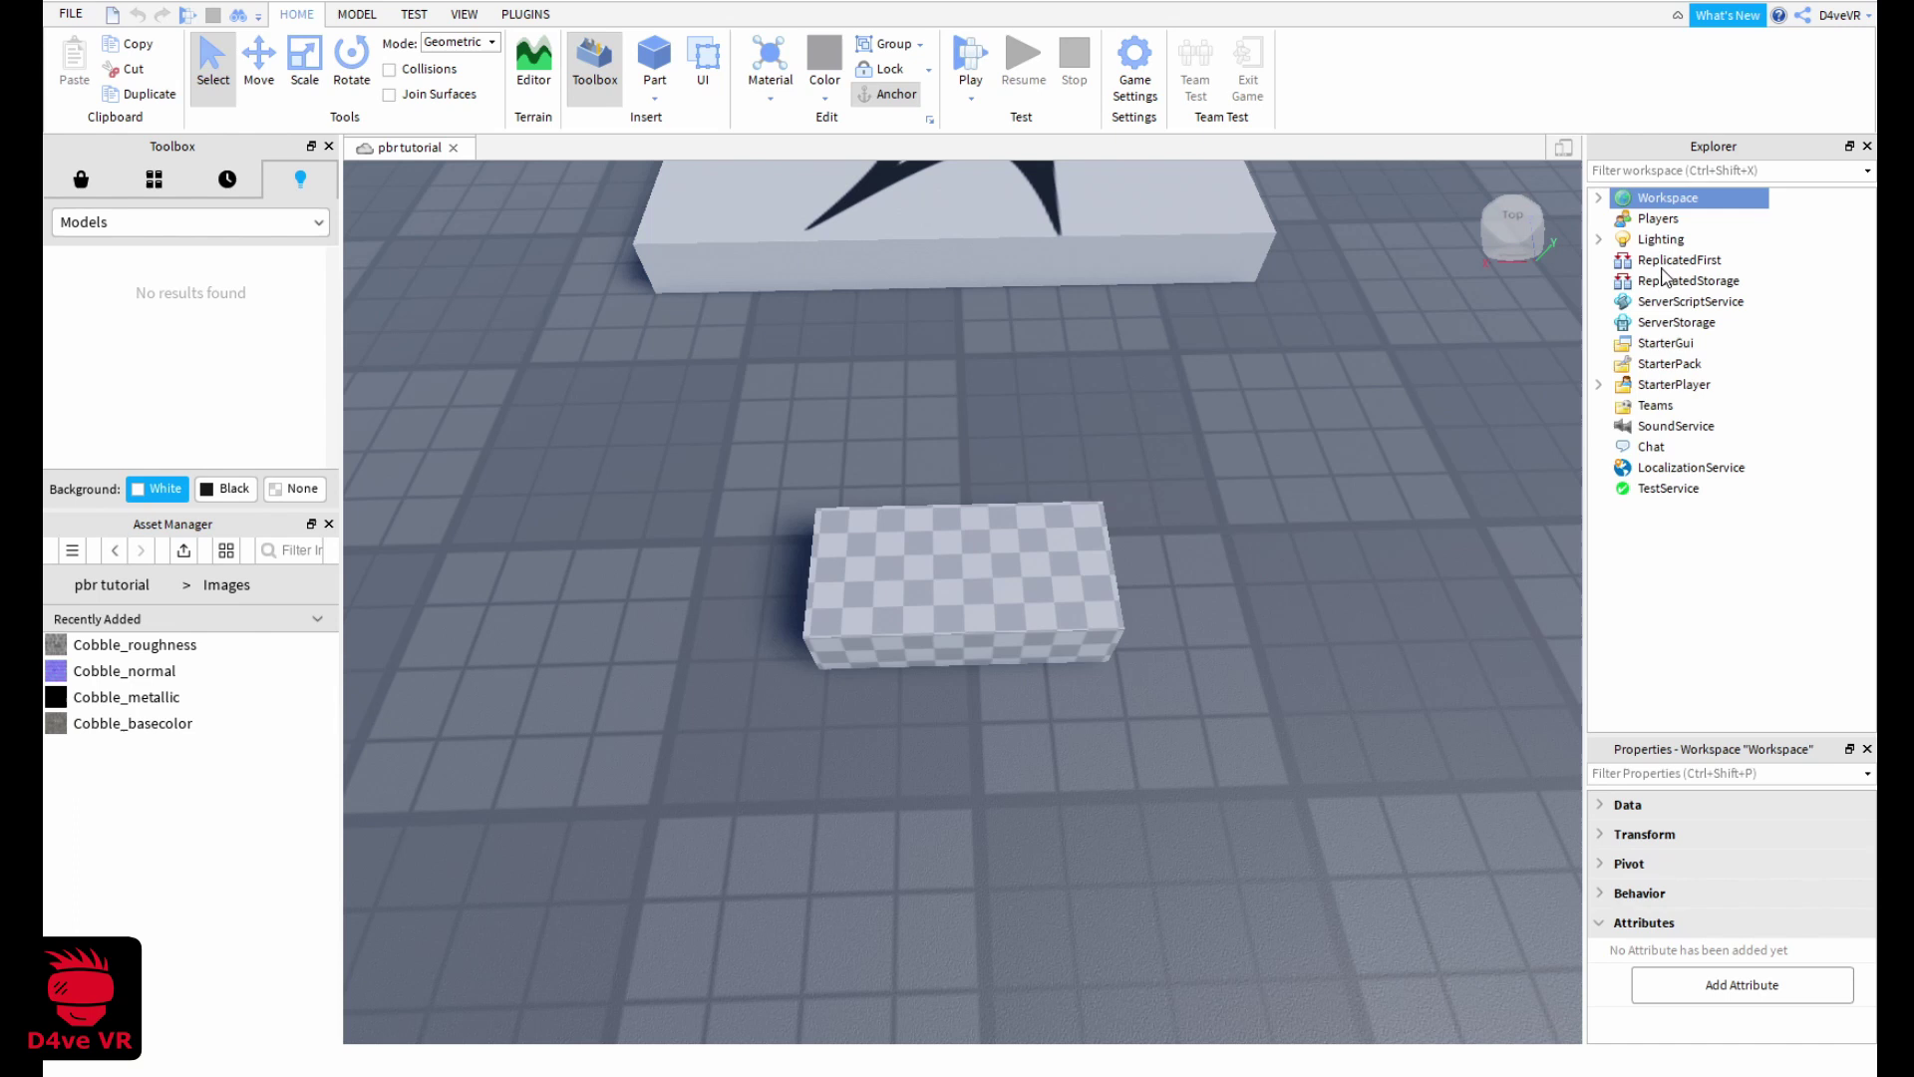
# Scale the MeshPart outward on two sides into a wide, flat slab
pyautogui.click(1090, 559)
pyautogui.moveTo(1090, 560); pyautogui.dragTo(927, 467, button='right')
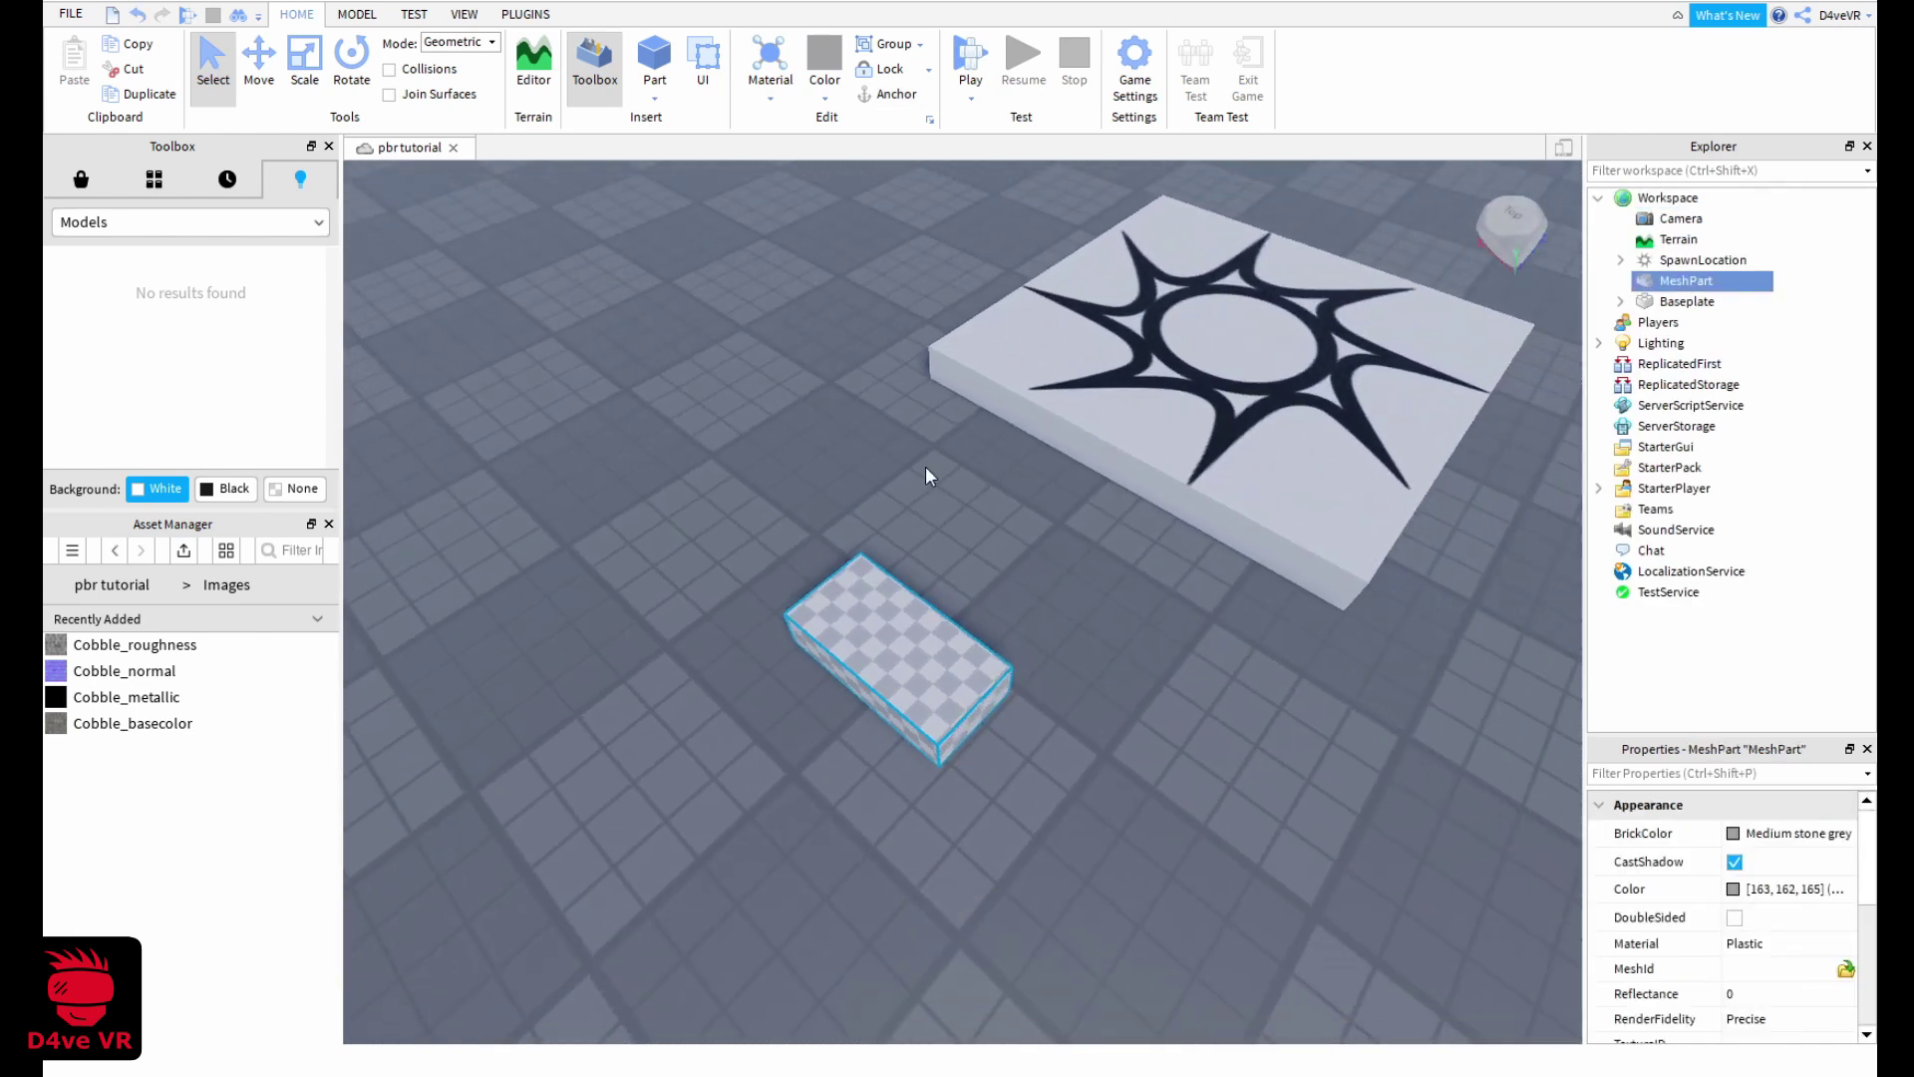
pyautogui.click(304, 62)
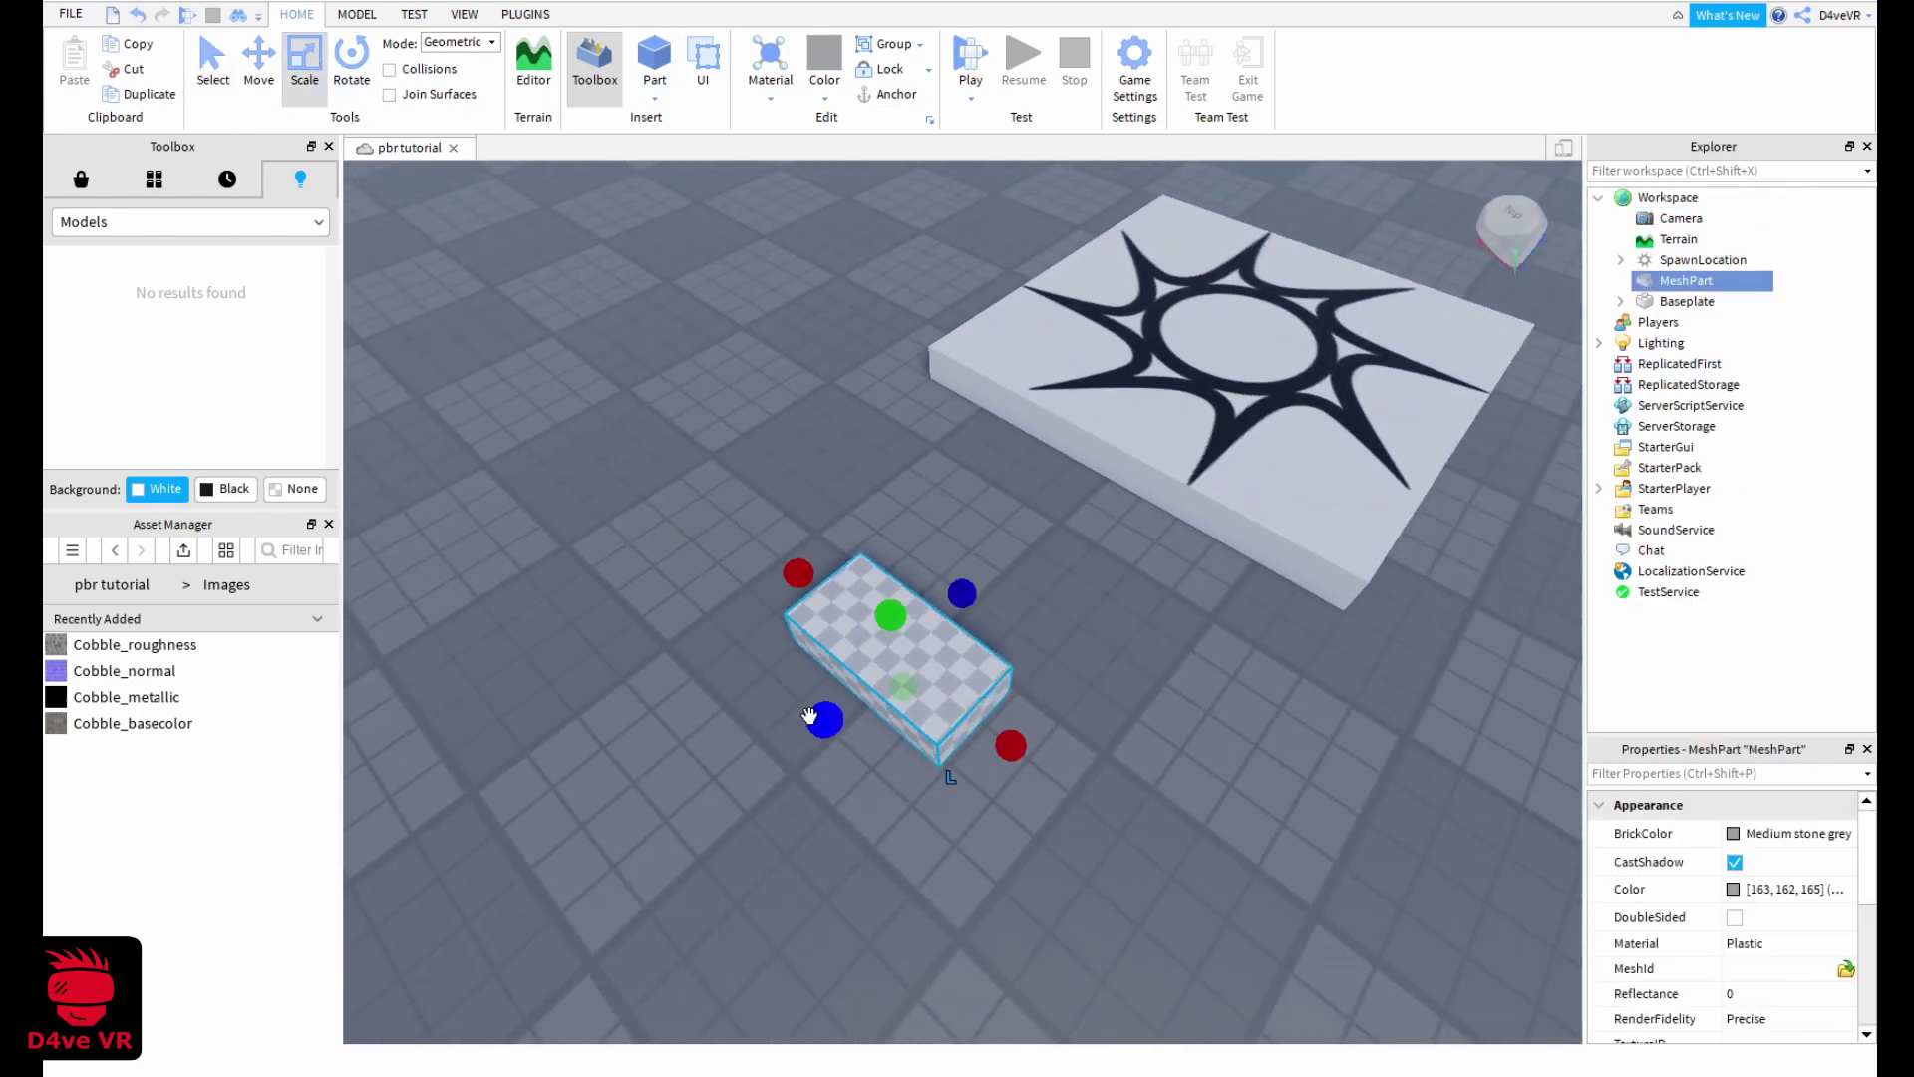
pyautogui.moveTo(824, 718); pyautogui.dragTo(682, 850)
pyautogui.moveTo(957, 817); pyautogui.dragTo(1047, 901)
pyautogui.click(1106, 880)
pyautogui.moveTo(1126, 867); pyautogui.dragTo(1153, 812, button='right')
pyautogui.scroll(3, 1164, 840)
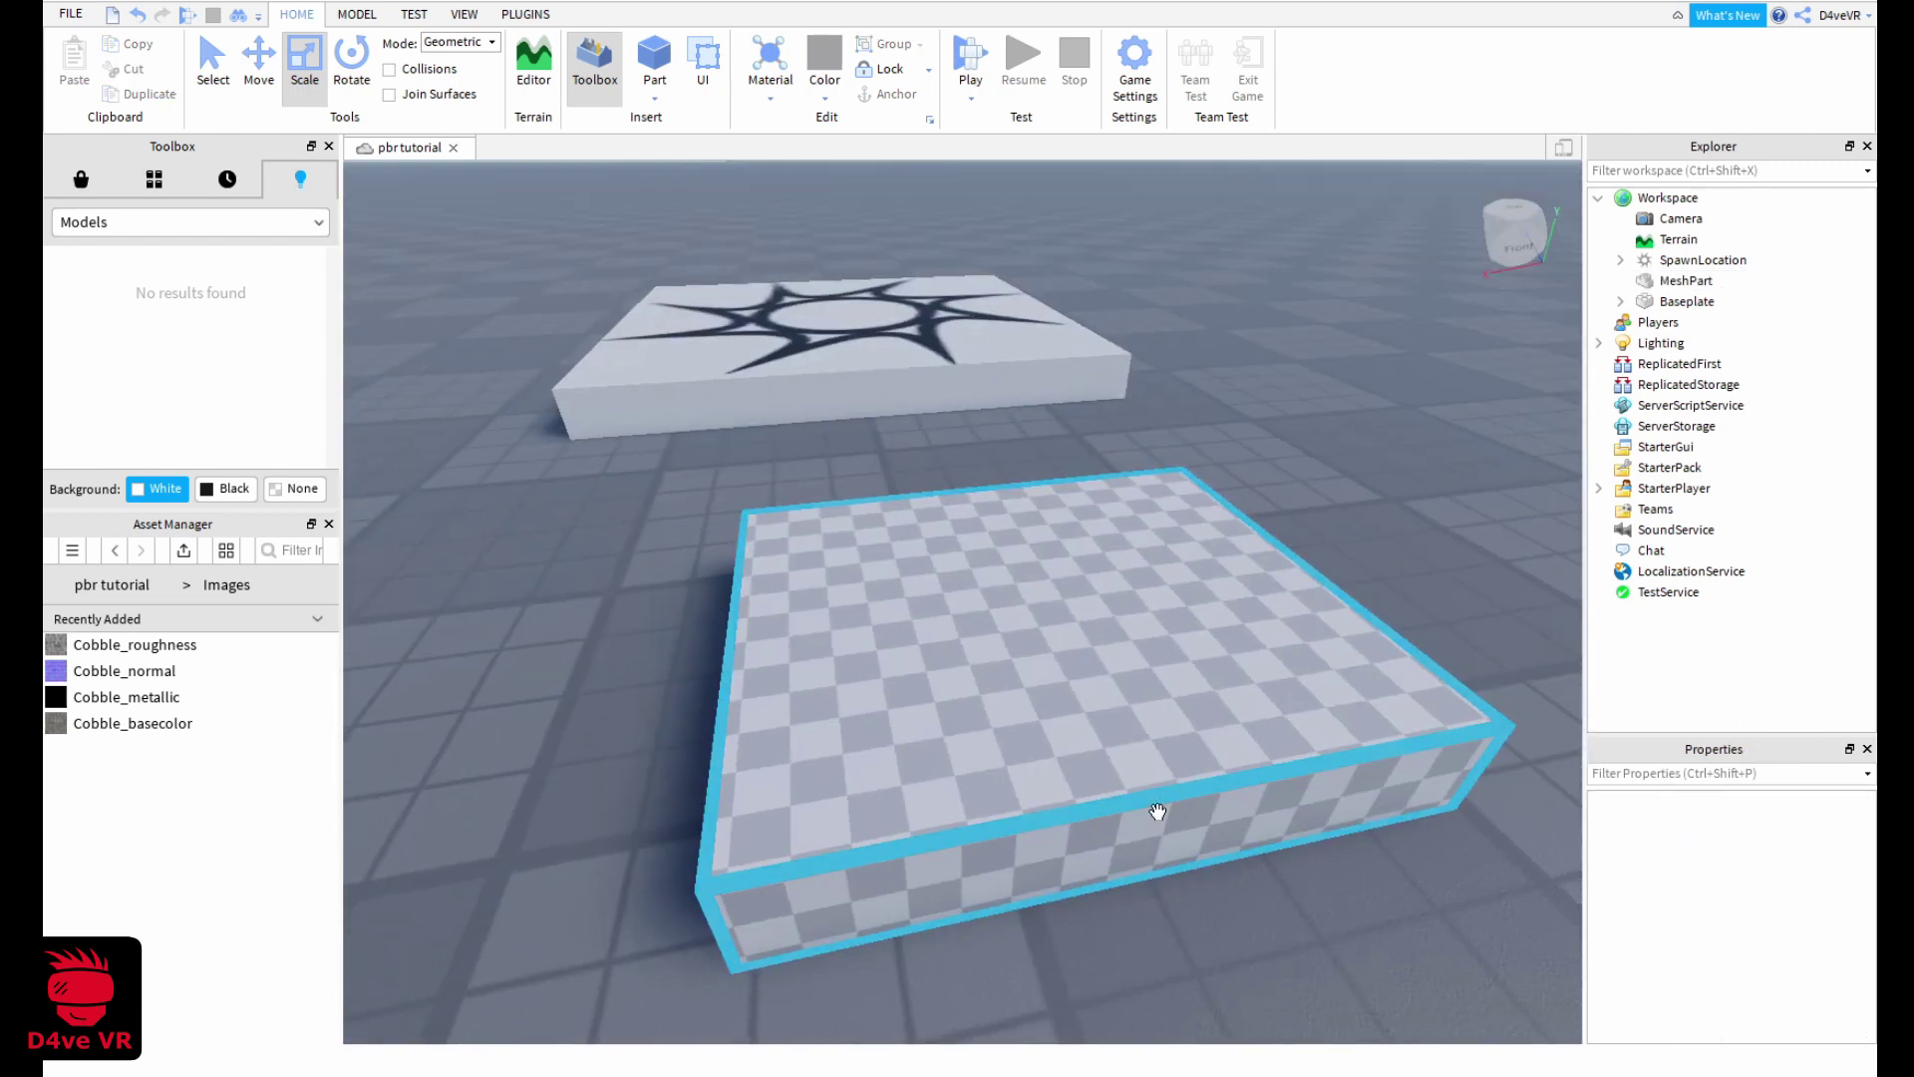
# Add a SurfaceAppearance object to the MeshPart
pyautogui.click(1132, 769)
pyautogui.press('d')
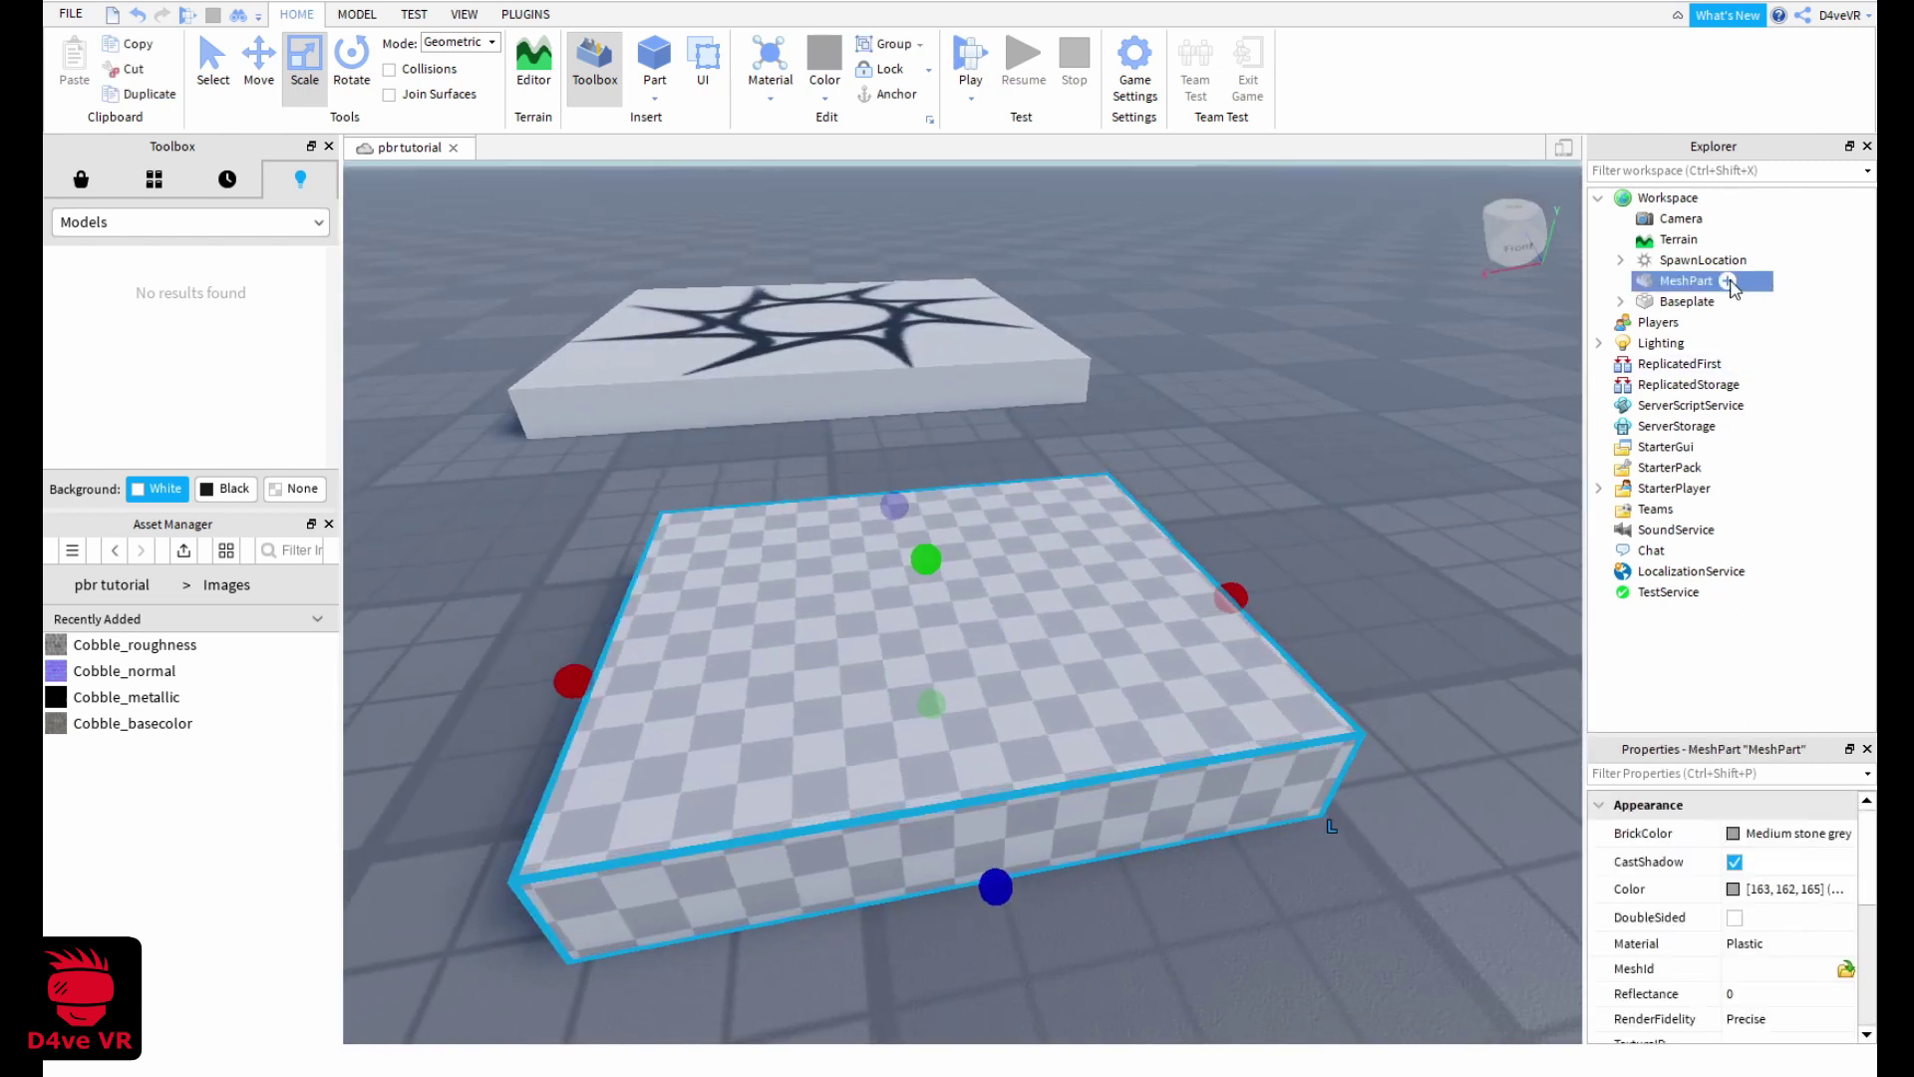
pyautogui.click(1763, 280)
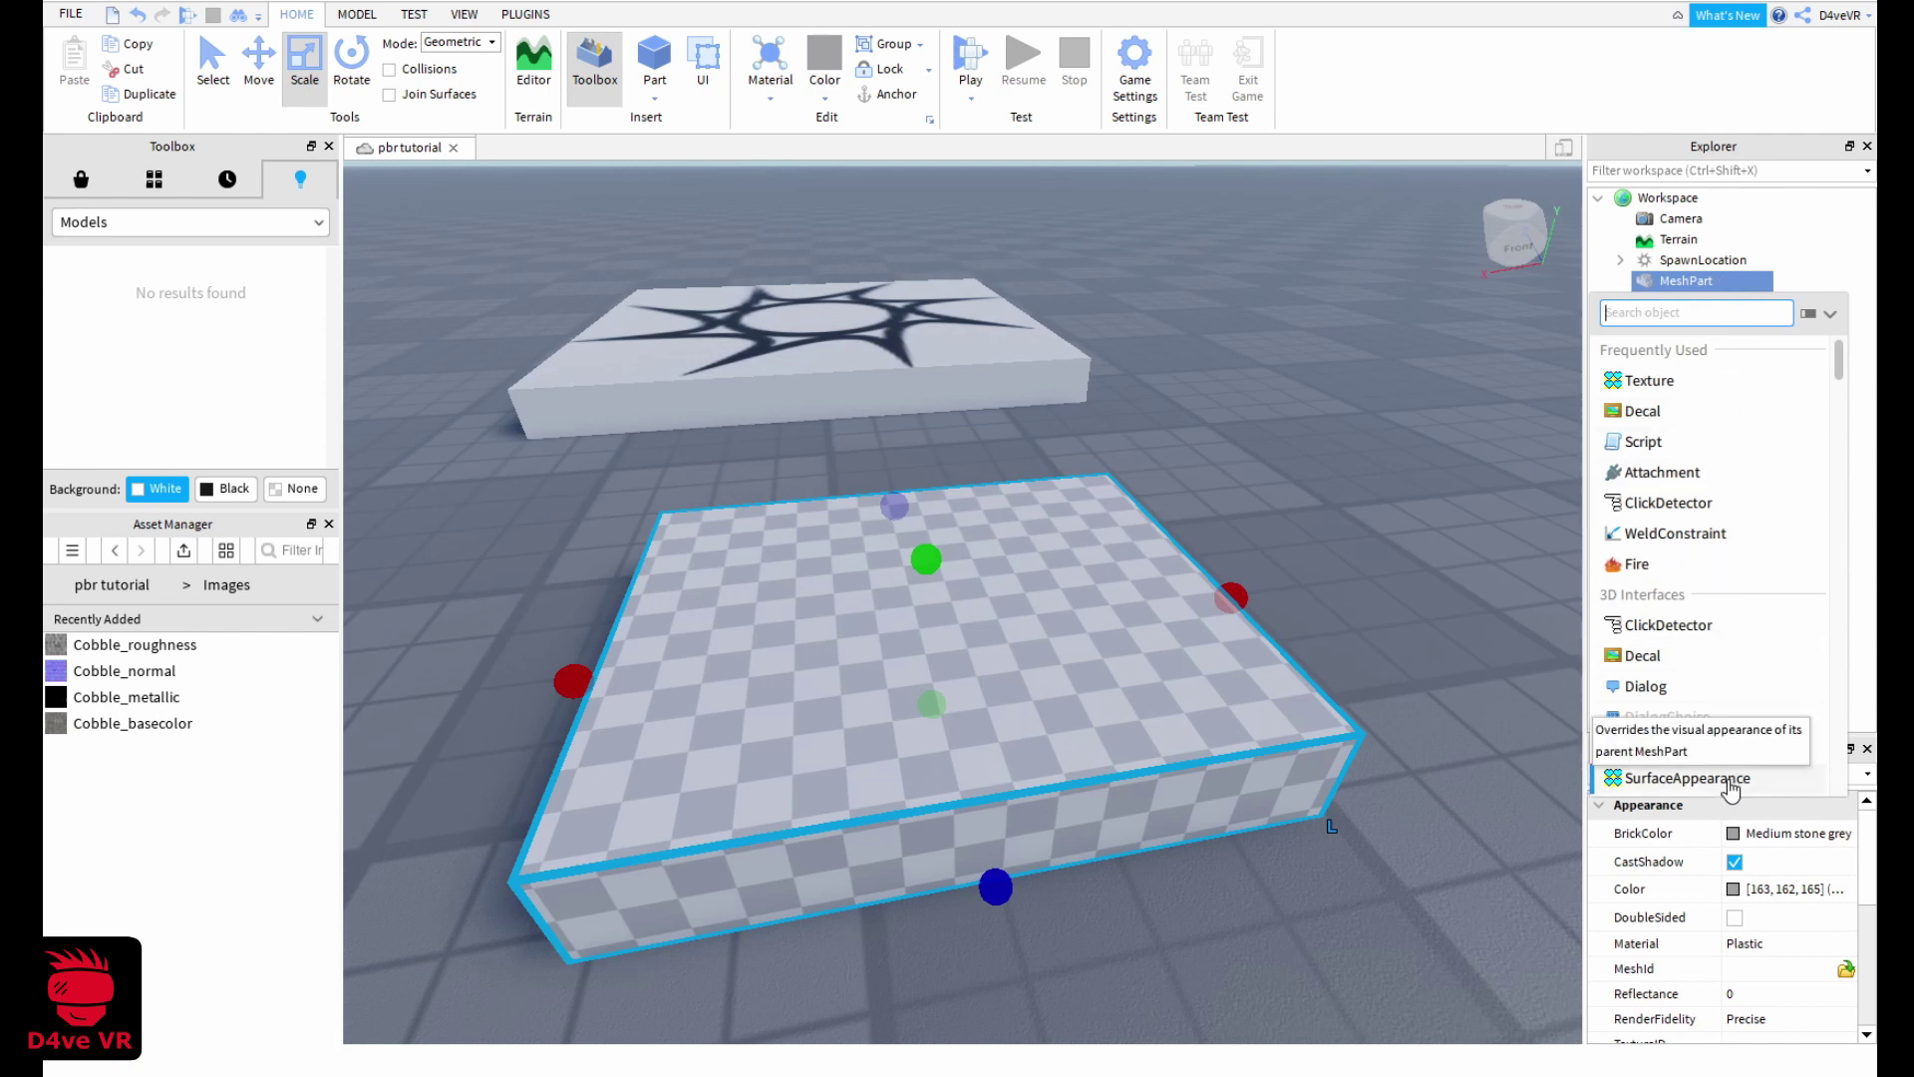
pyautogui.click(1731, 778)
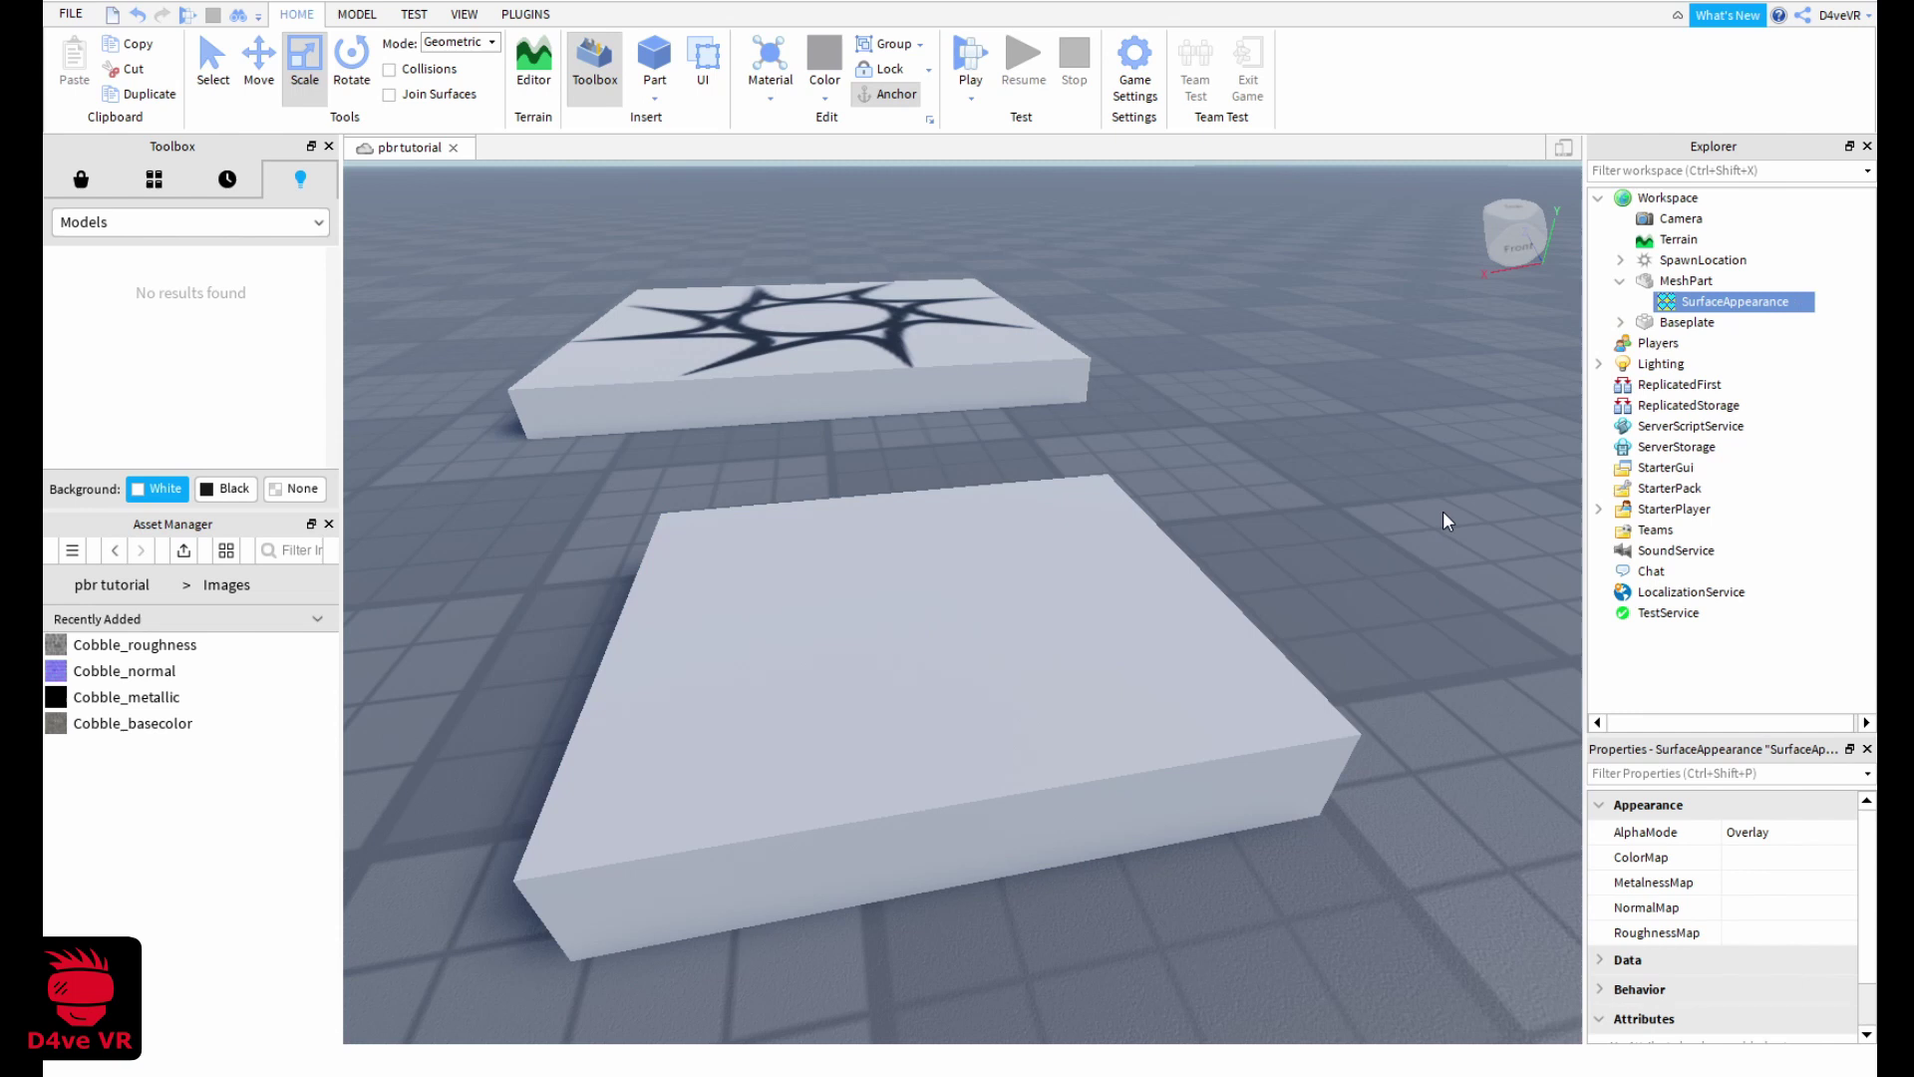
pyautogui.moveTo(1397, 526); pyautogui.dragTo(1327, 558, button='right')
pyautogui.press('d')
# Widen the properties area, assign Cobble_basecolor as the SurfaceAppearance's ColorMap and check it on the slab
pyautogui.moveTo(1583, 807); pyautogui.dragTo(1510, 810)
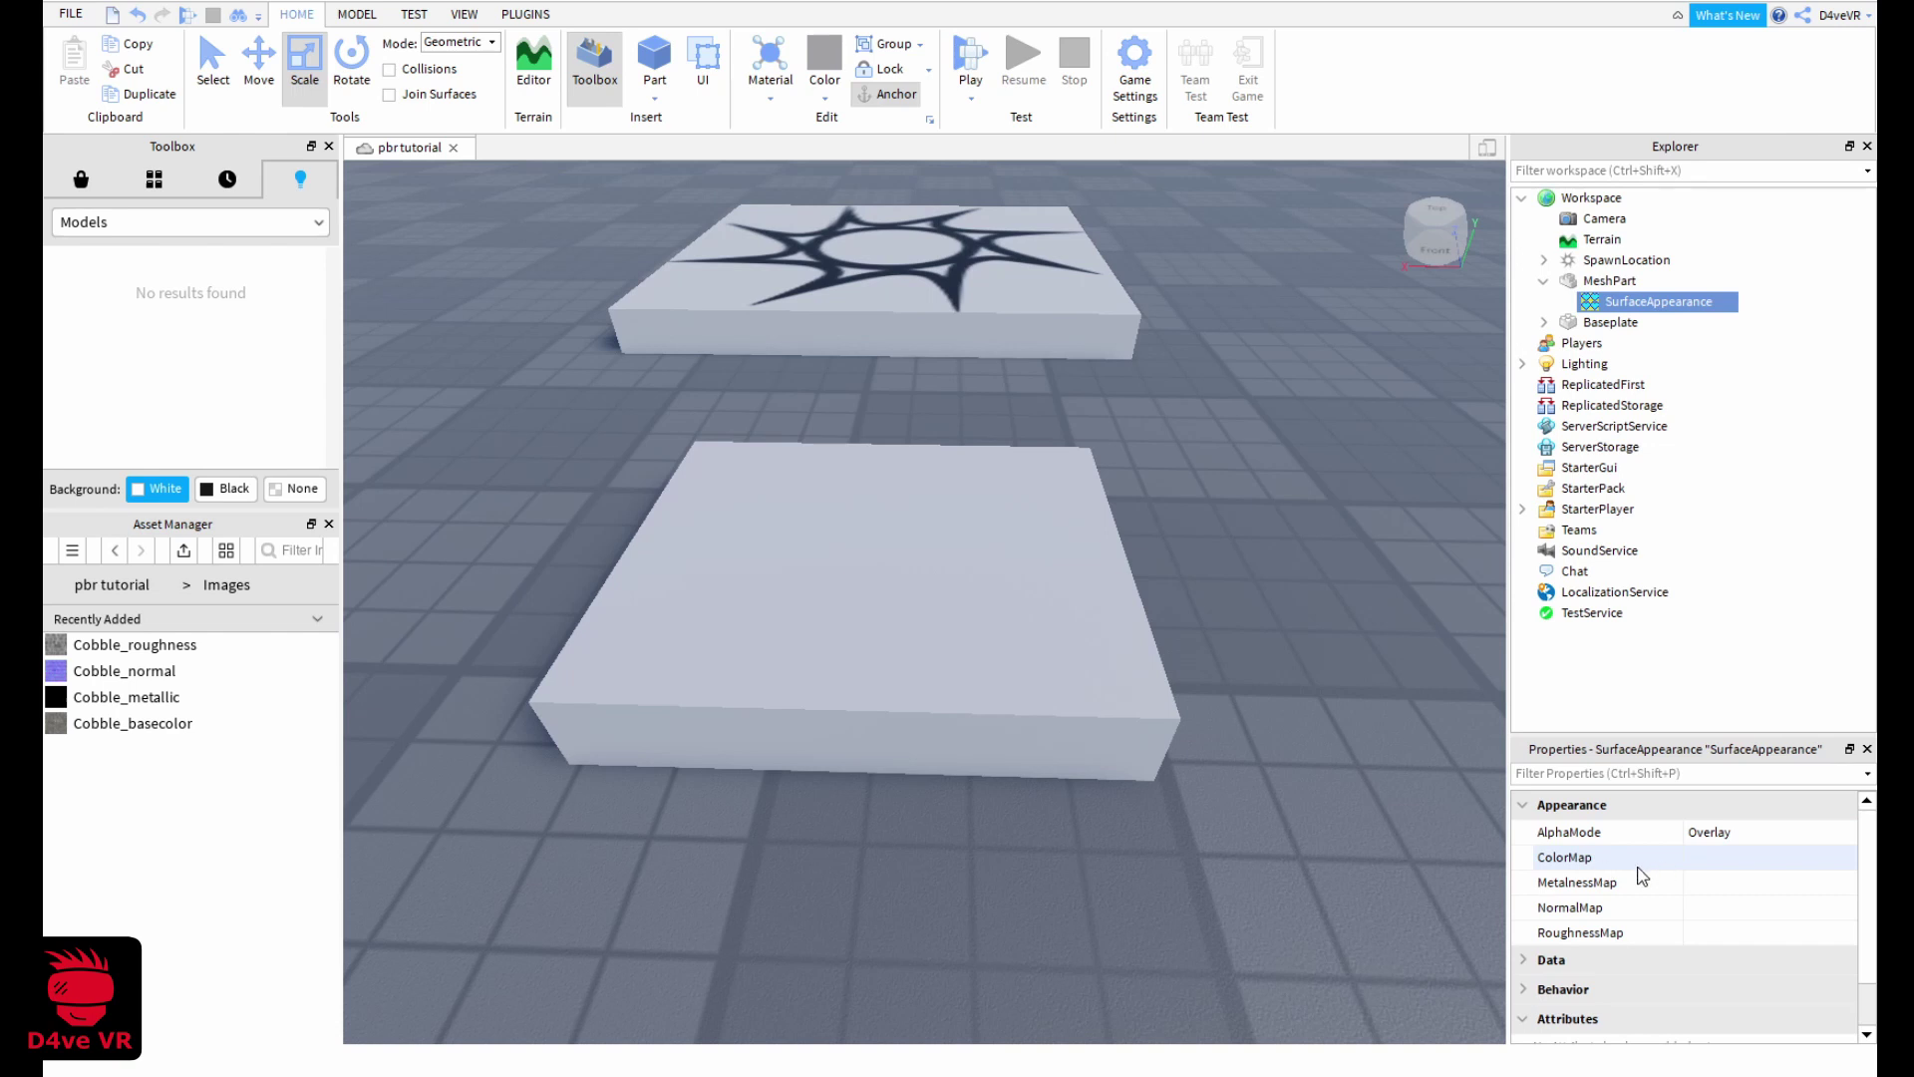
pyautogui.click(1730, 856)
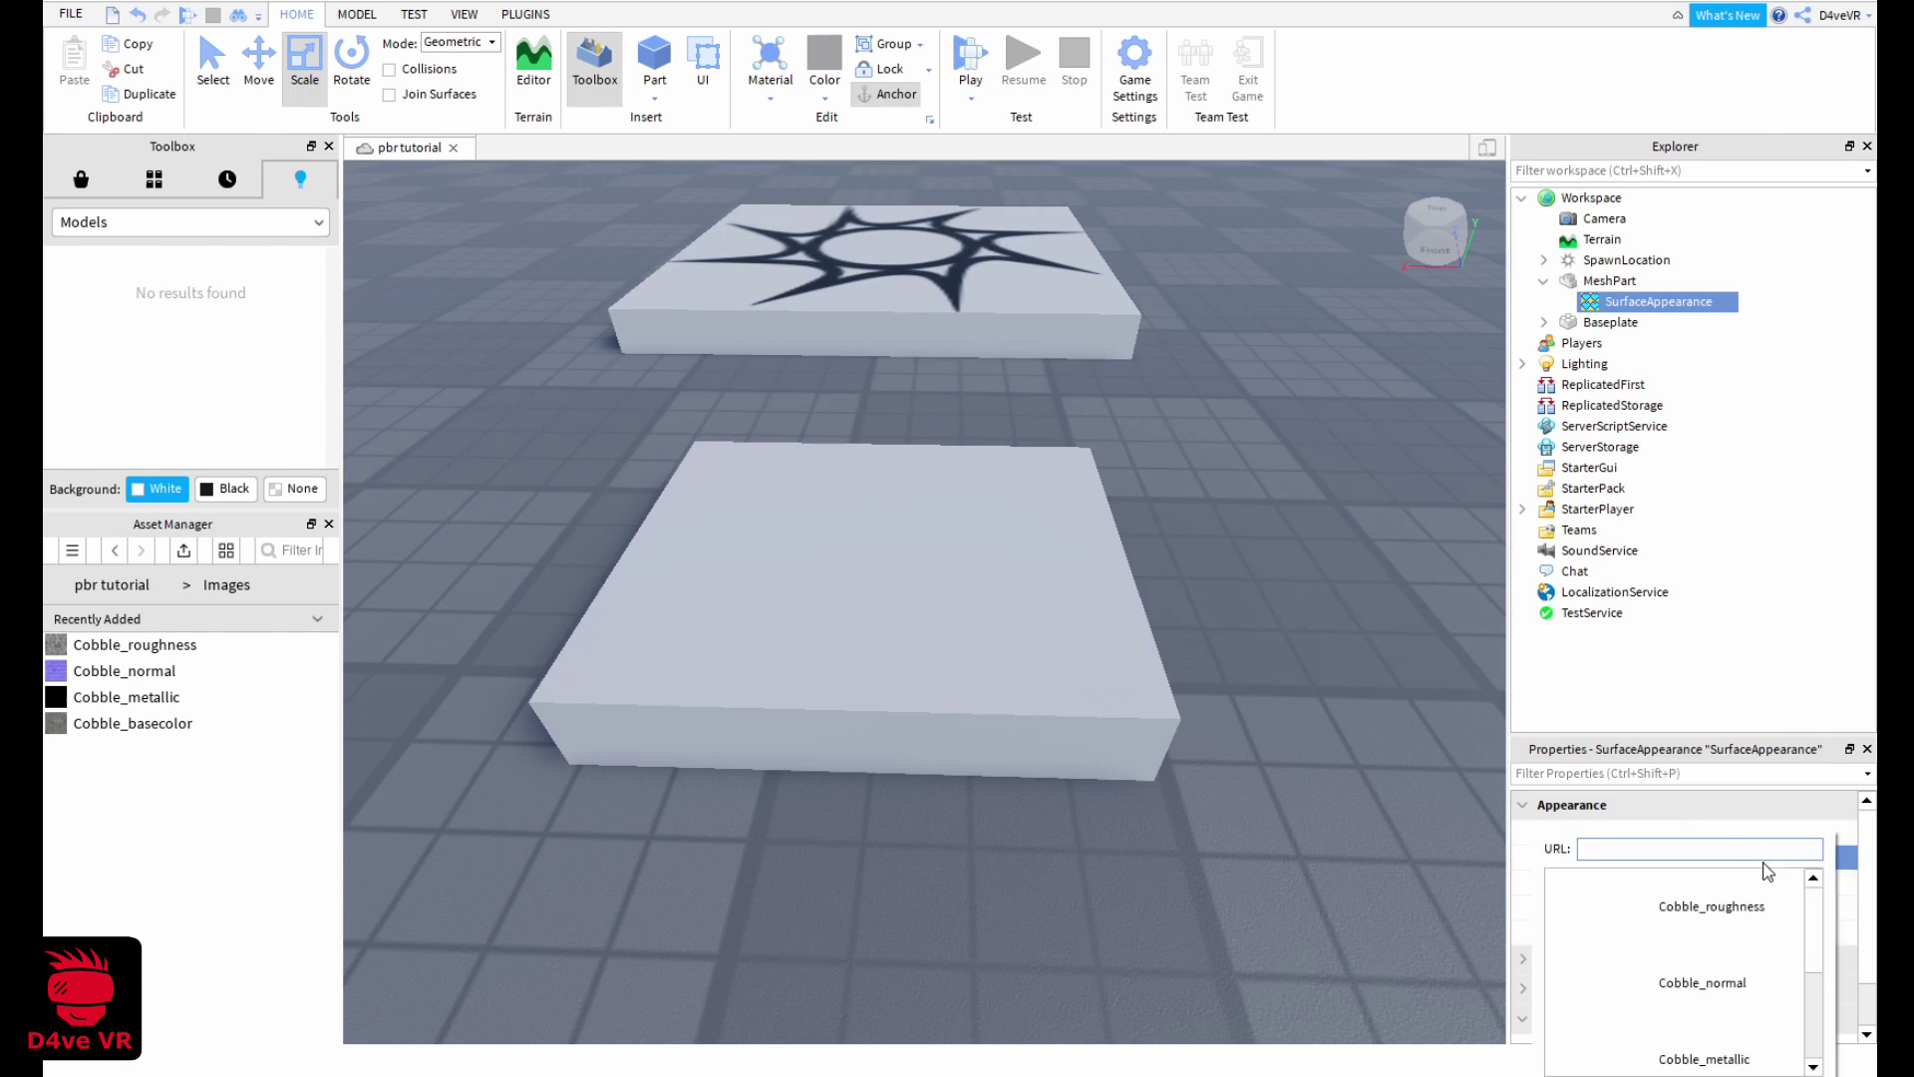
pyautogui.moveTo(1816, 902); pyautogui.dragTo(1832, 1003)
pyautogui.click(1718, 993)
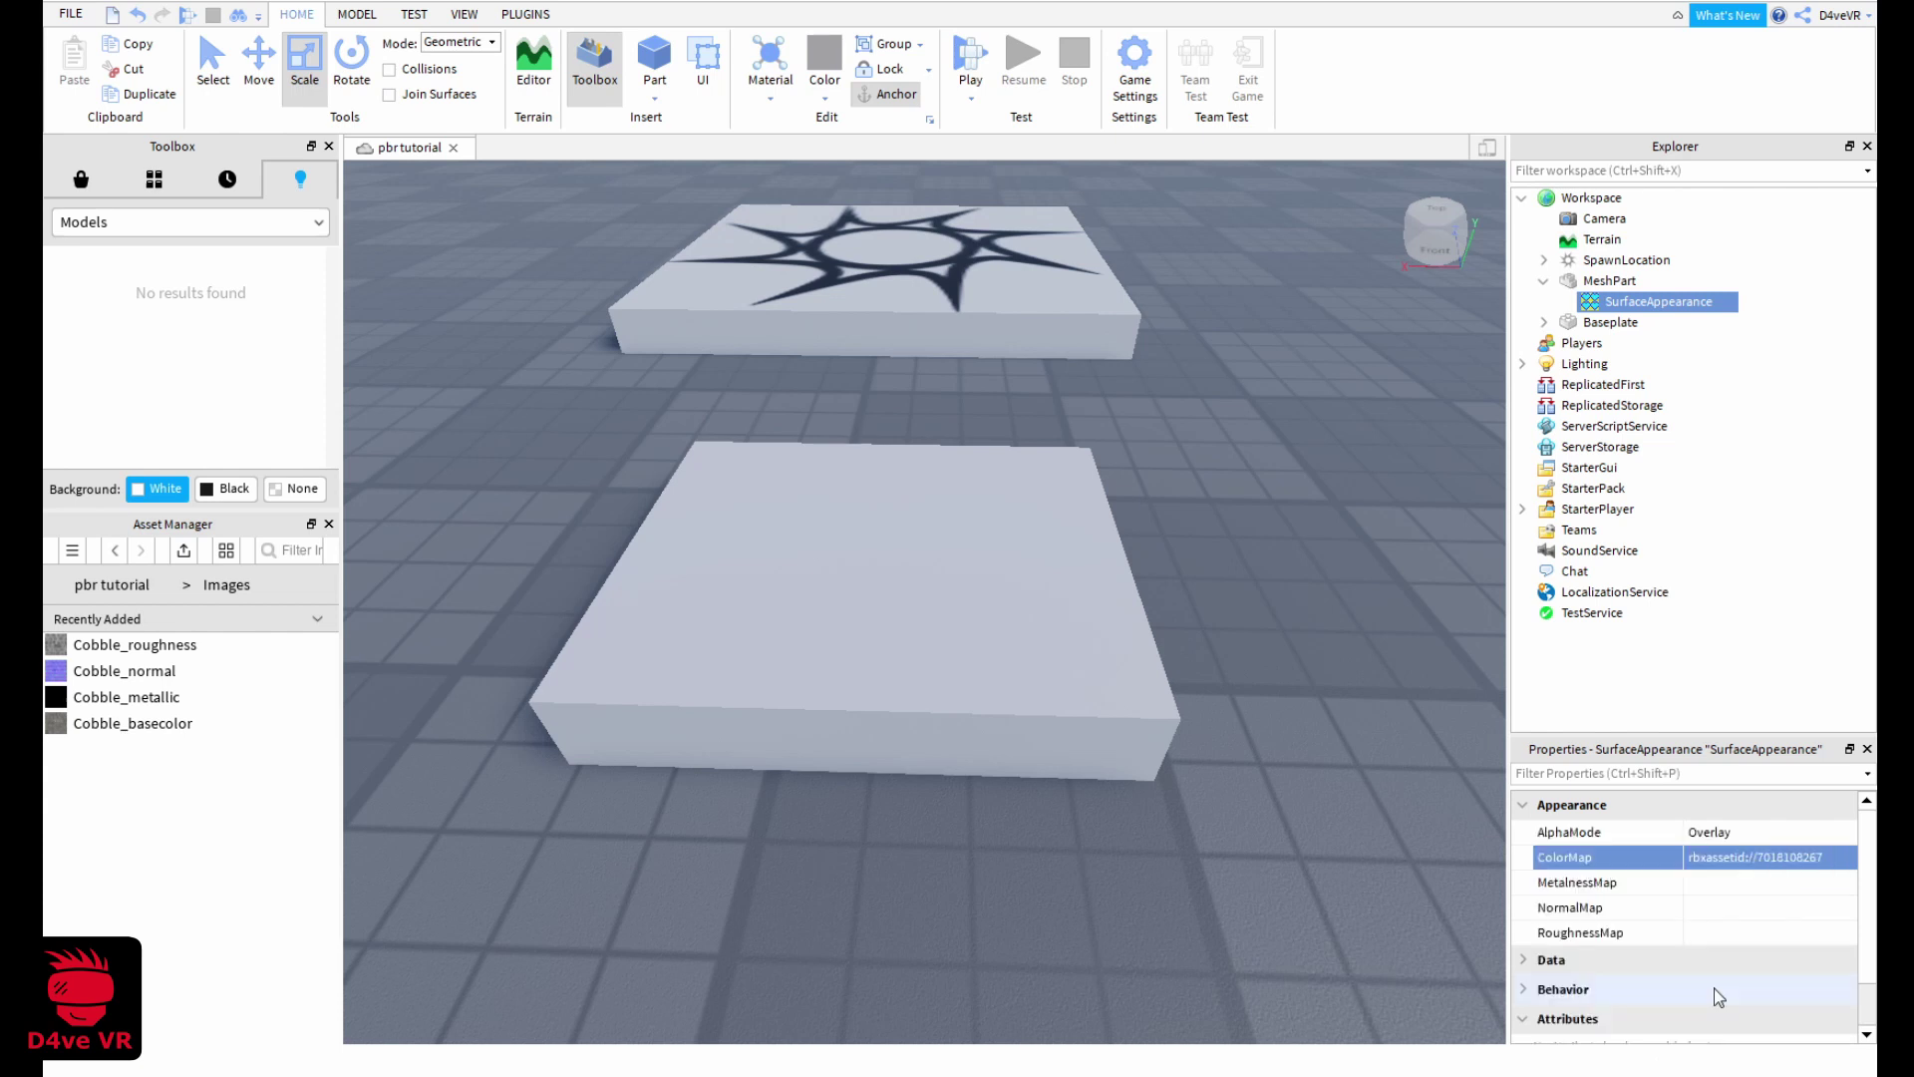
pyautogui.moveTo(1357, 690)
pyautogui.mouseDown(button='right')
pyautogui.moveTo(1367, 671)
pyautogui.moveTo(1330, 678)
pyautogui.mouseUp(button='right')
pyautogui.scroll(3, 1352, 680)
pyautogui.scroll(-5, 1353, 679)
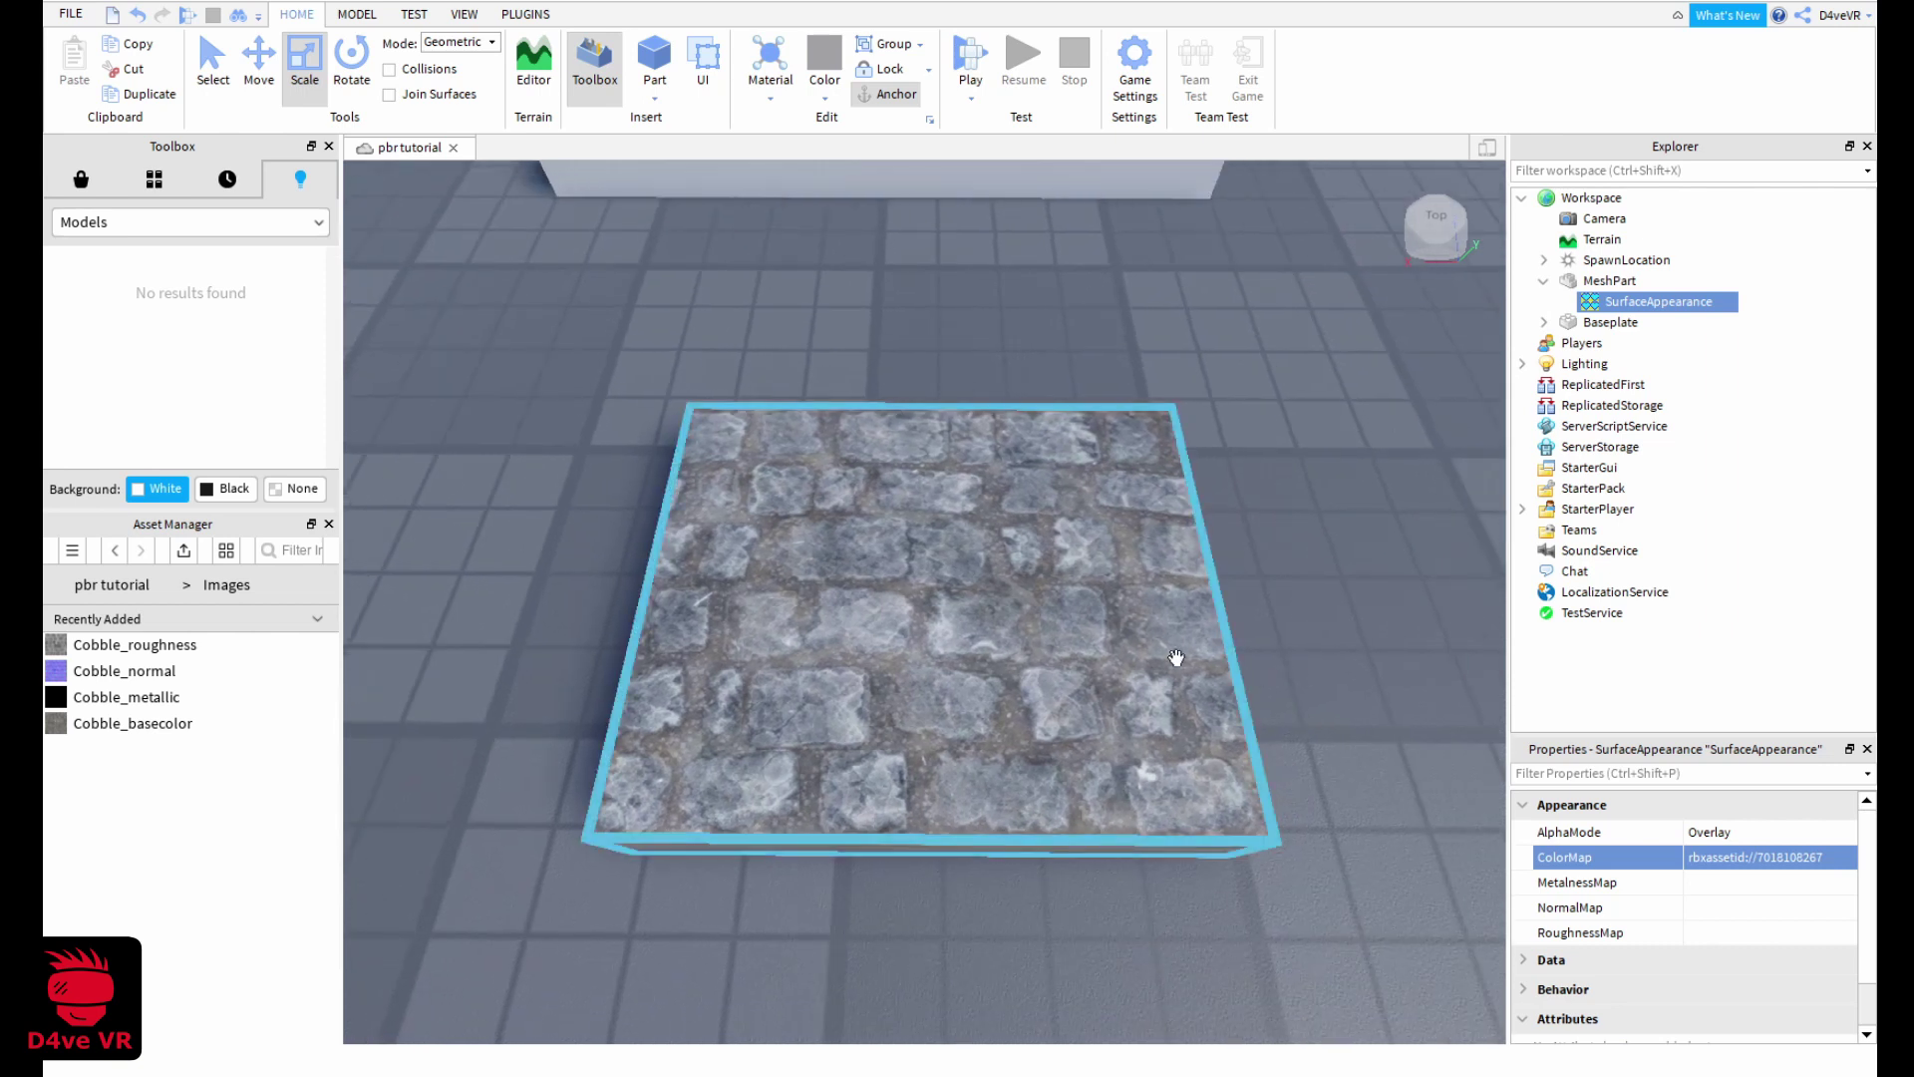
# Duplicate the textured slab and place the copy directly beside the original
pyautogui.click(947, 686)
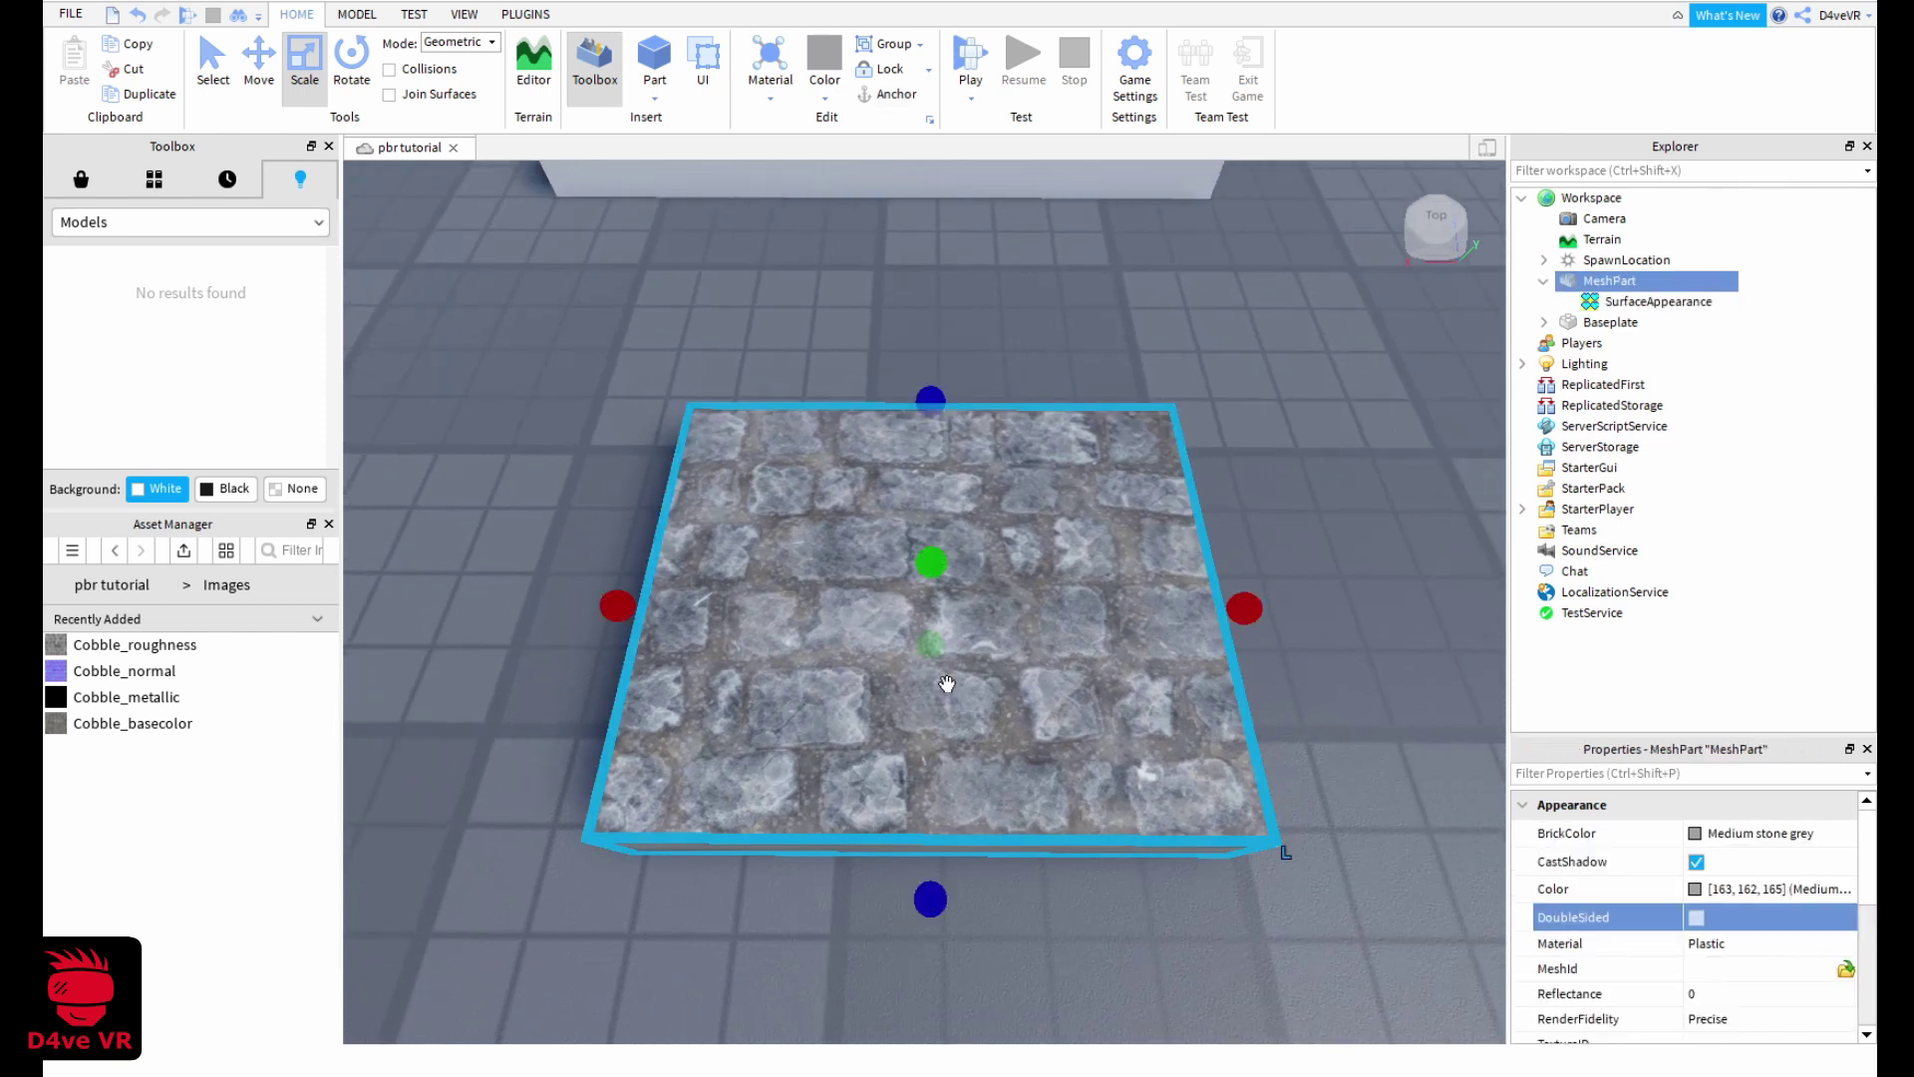
pyautogui.hotkey('ctrl', 'c')
pyautogui.hotkey('ctrl', 'v')
pyautogui.moveTo(947, 686); pyautogui.dragTo(1384, 718)
pyautogui.press('d')
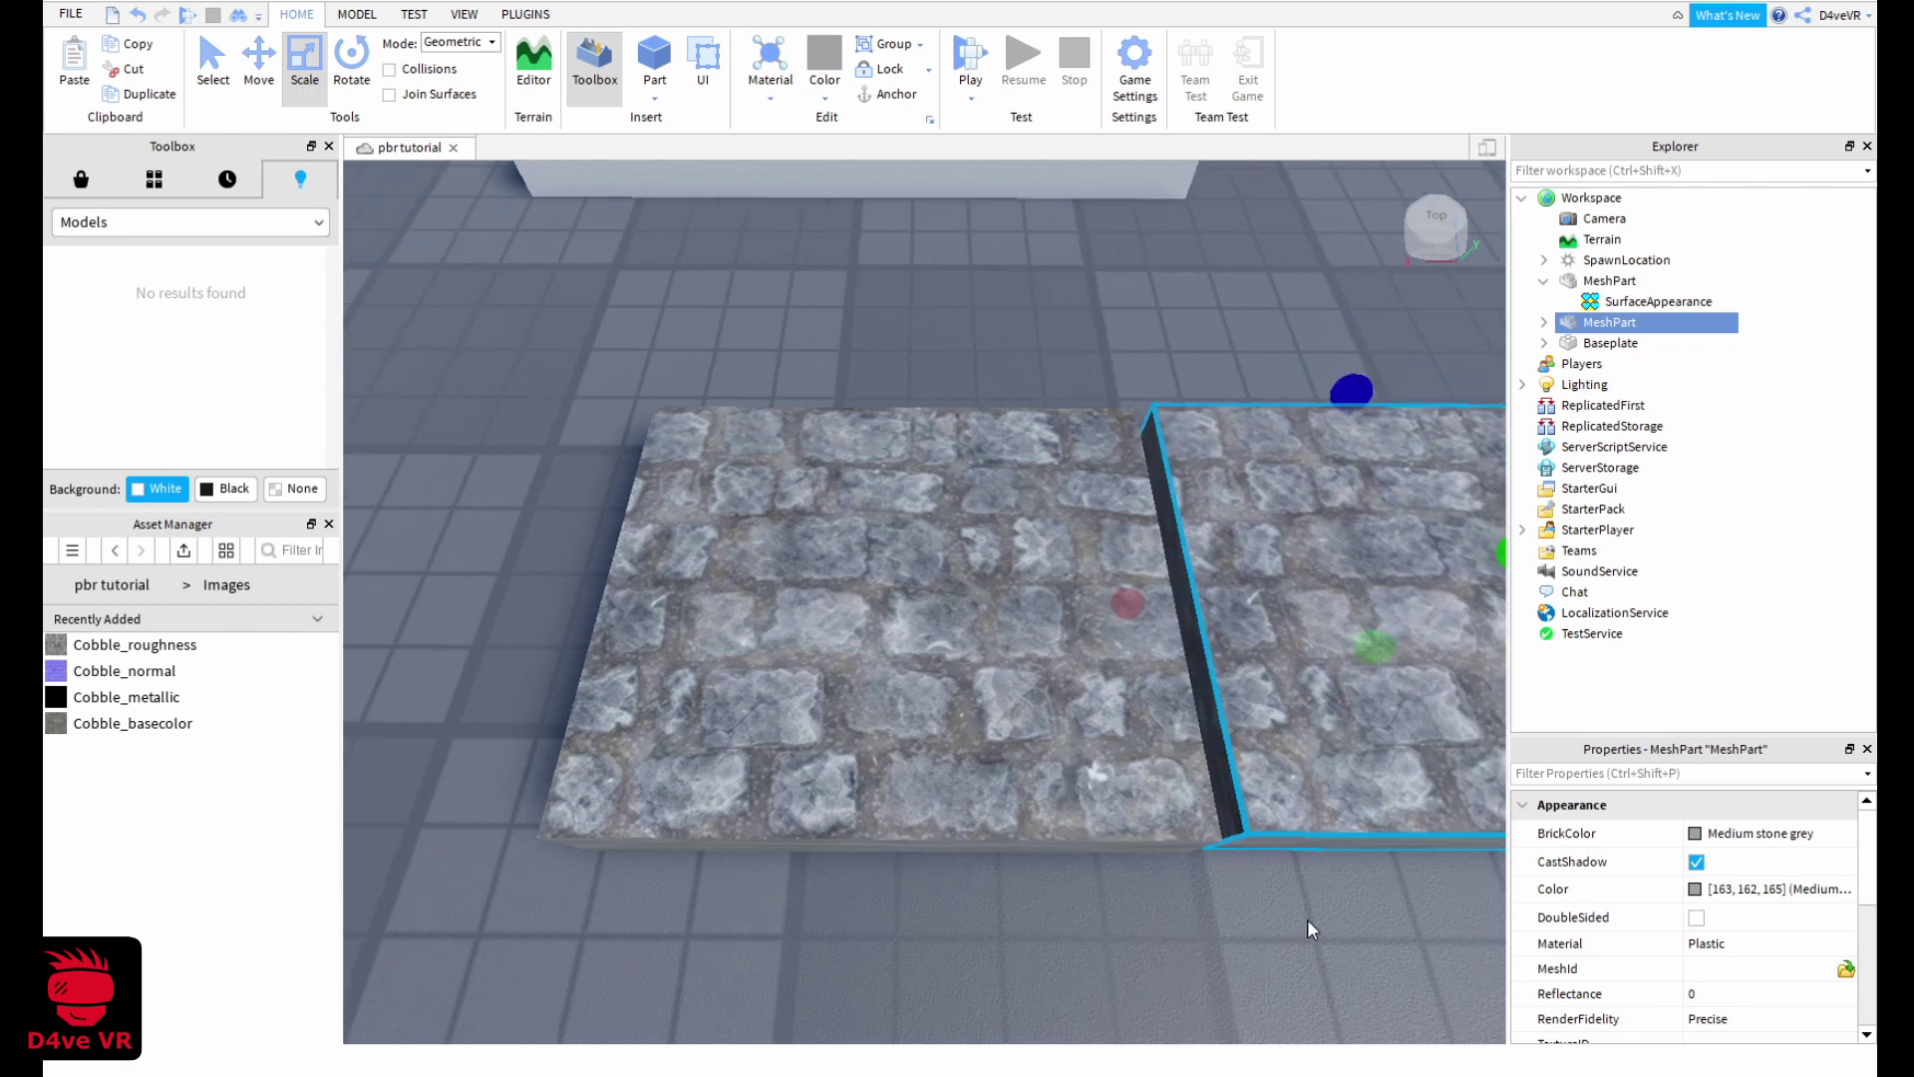
pyautogui.click(1217, 976)
# Assign Cobble_metallic as the MetalnessMap of the original slab's SurfaceAppearance
pyautogui.press('d')
pyautogui.press('a')
pyautogui.press('w')
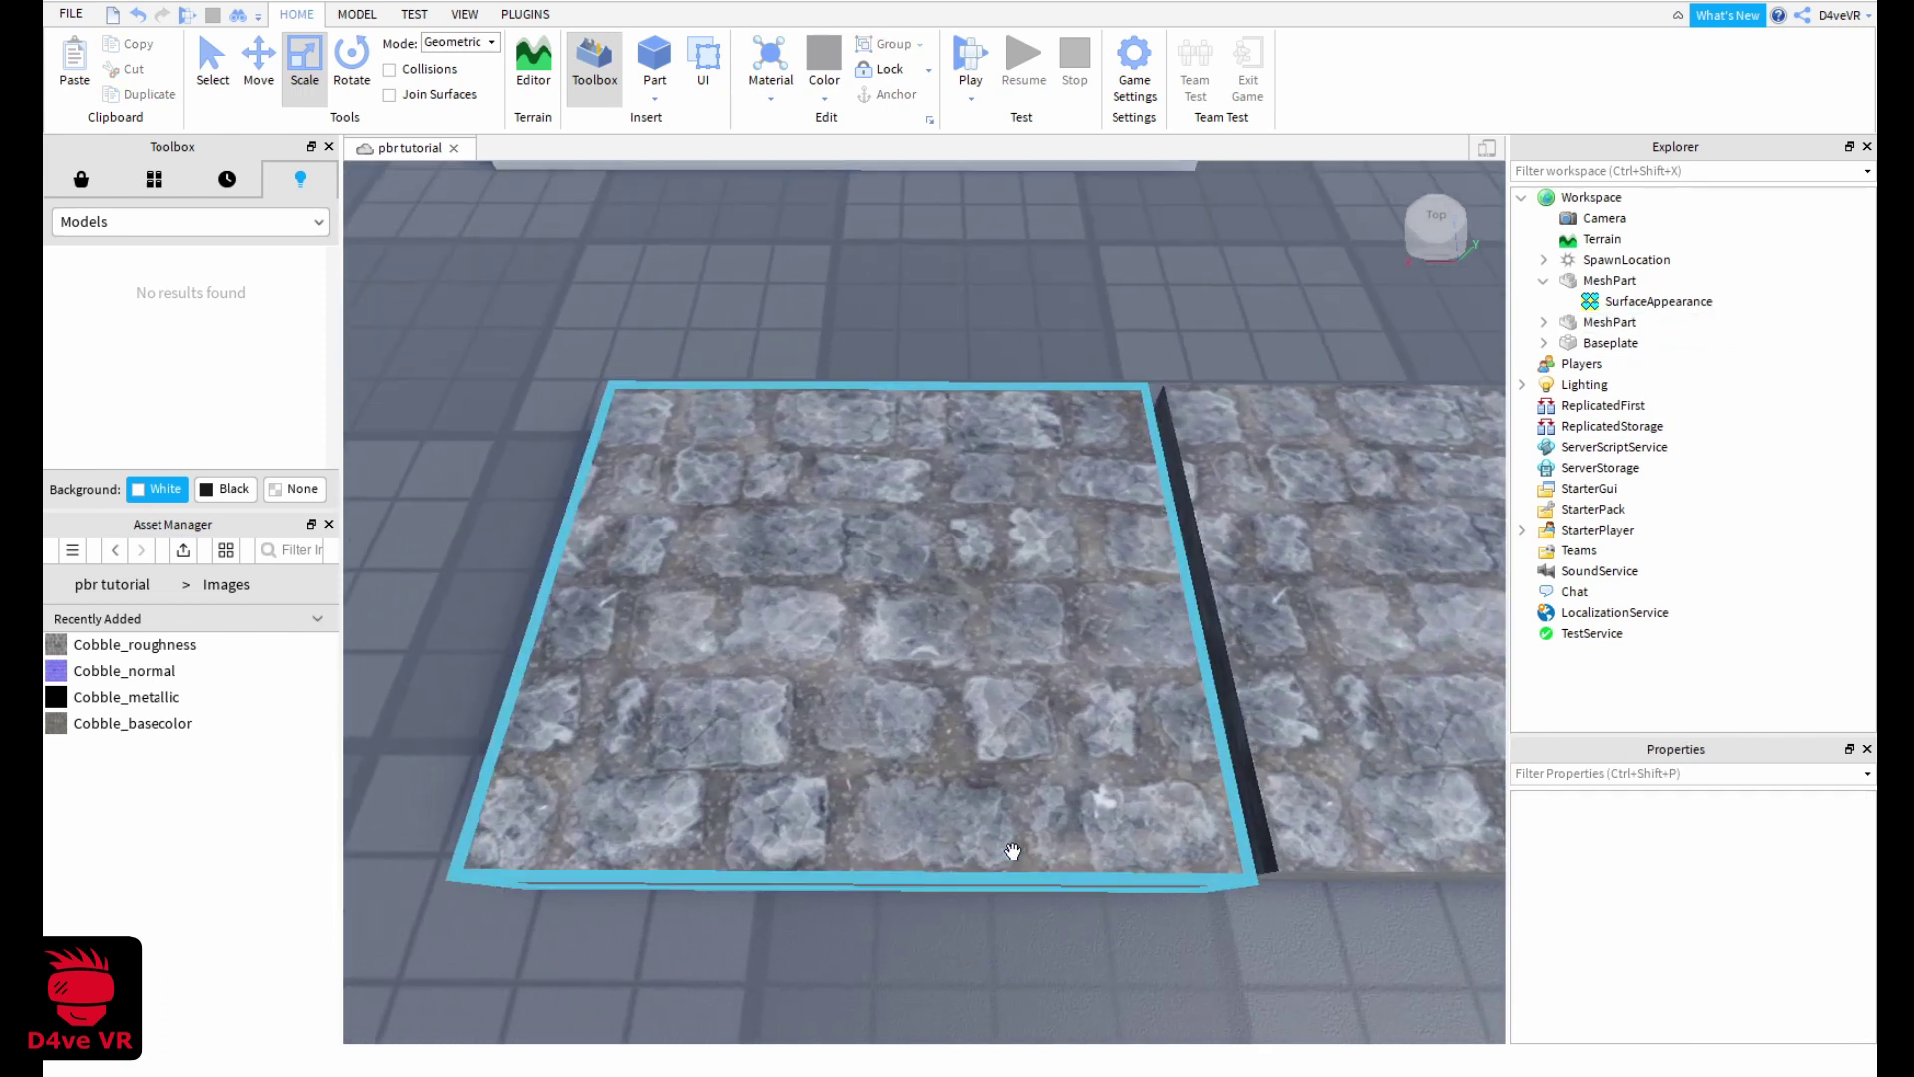
pyautogui.press('a')
pyautogui.click(977, 754)
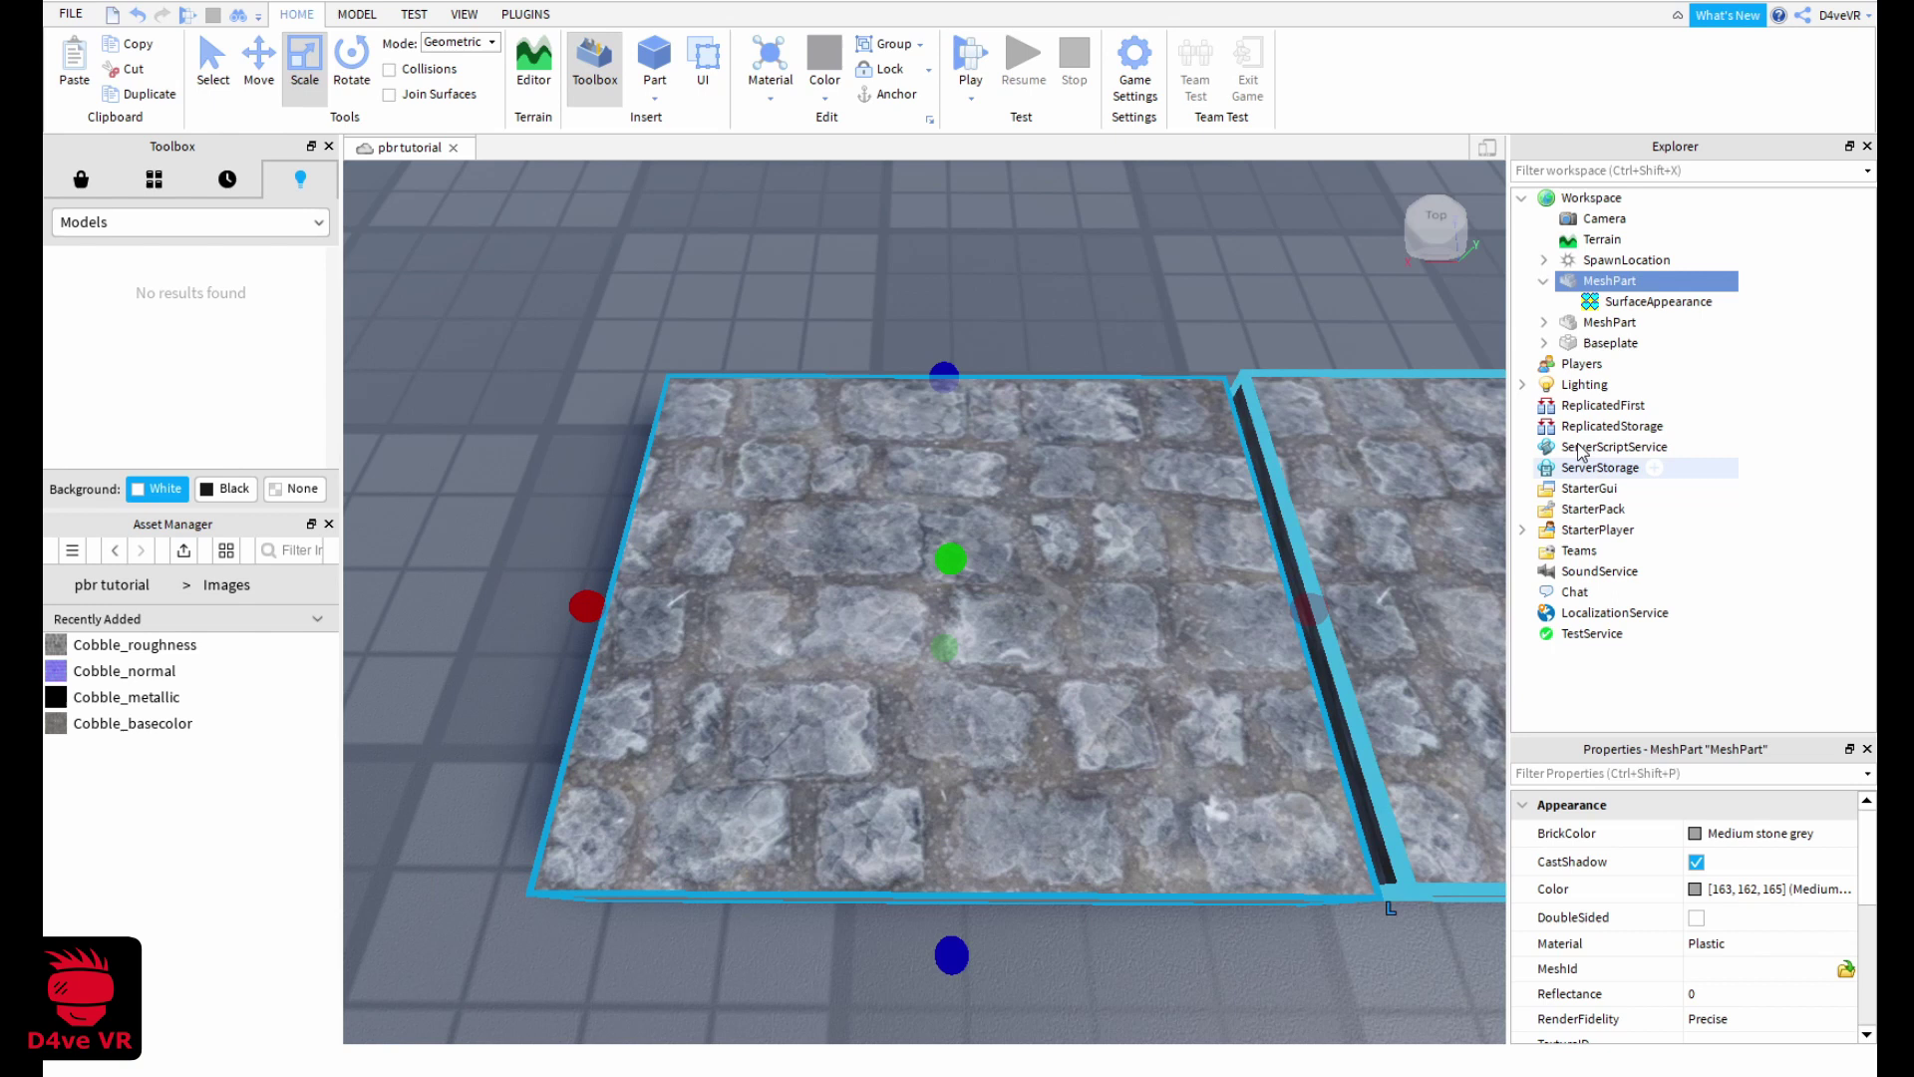
pyautogui.click(1631, 303)
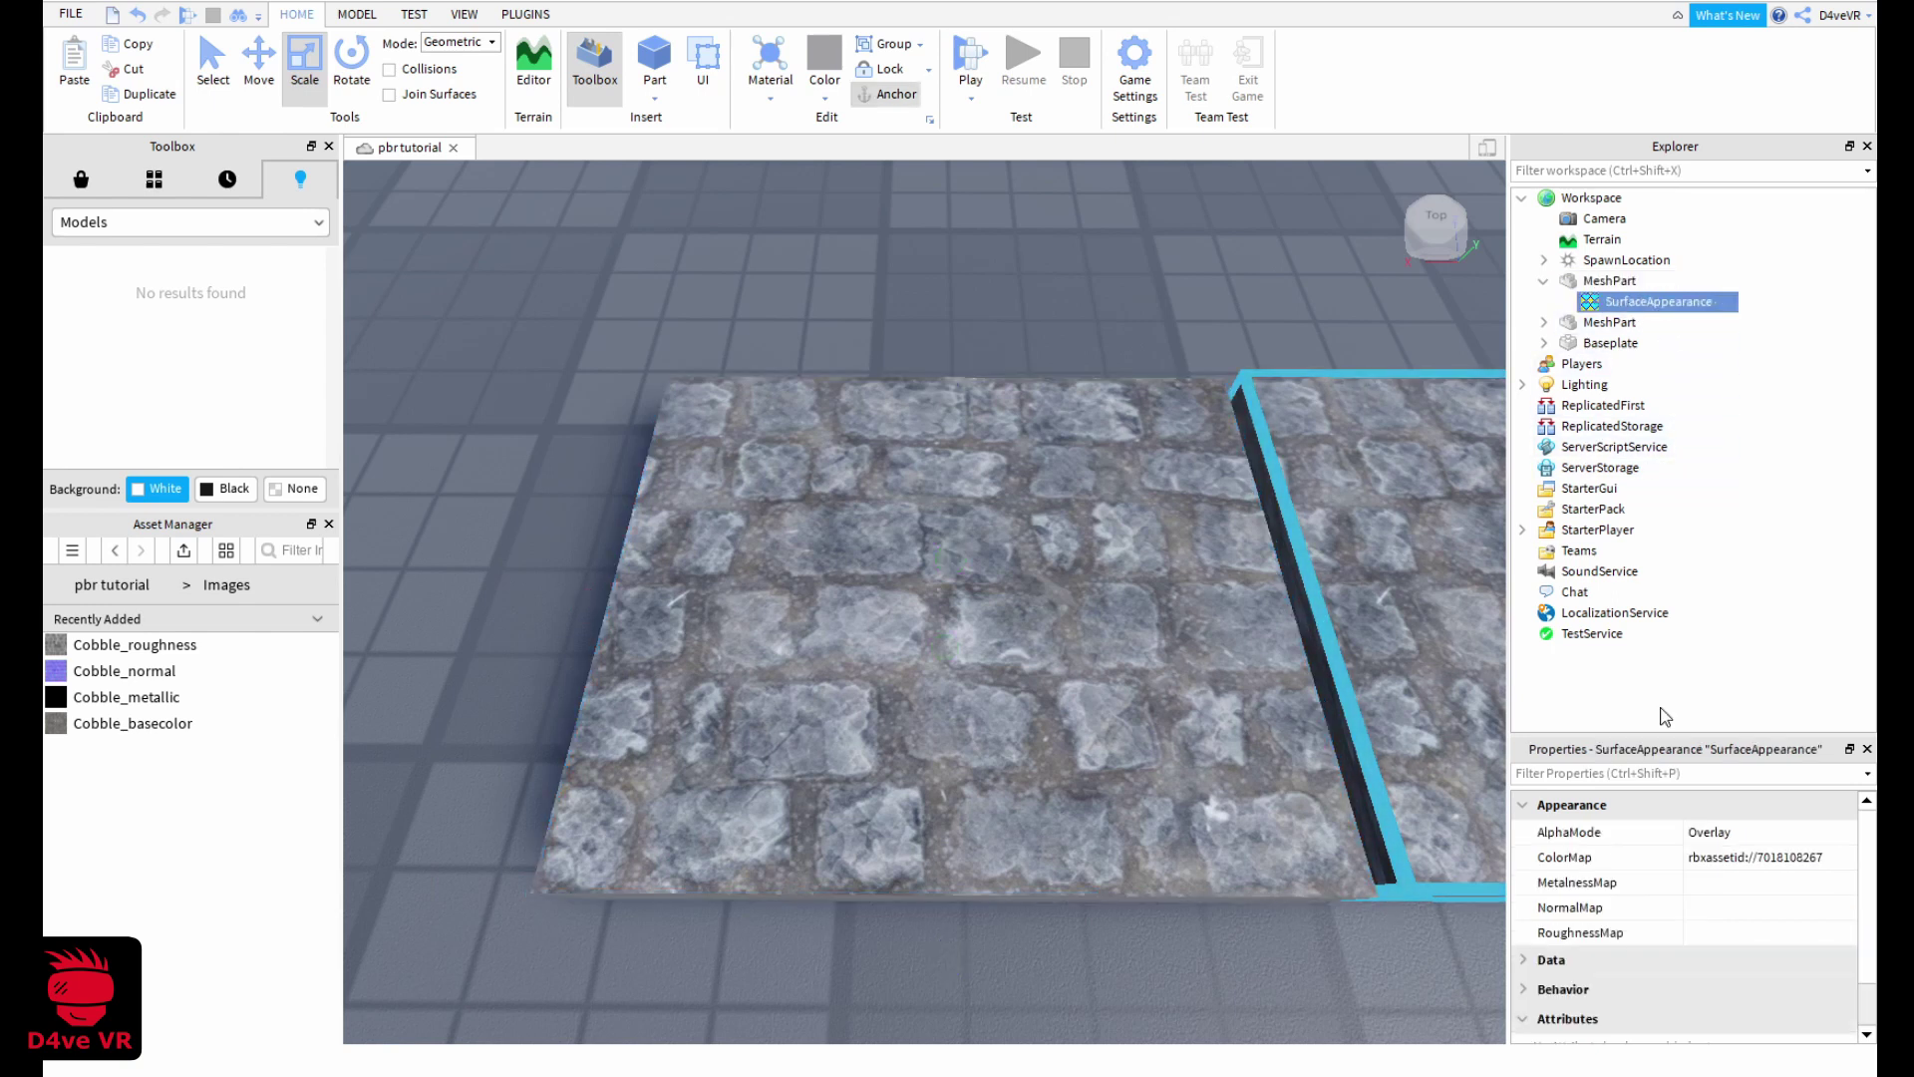
pyautogui.click(1721, 893)
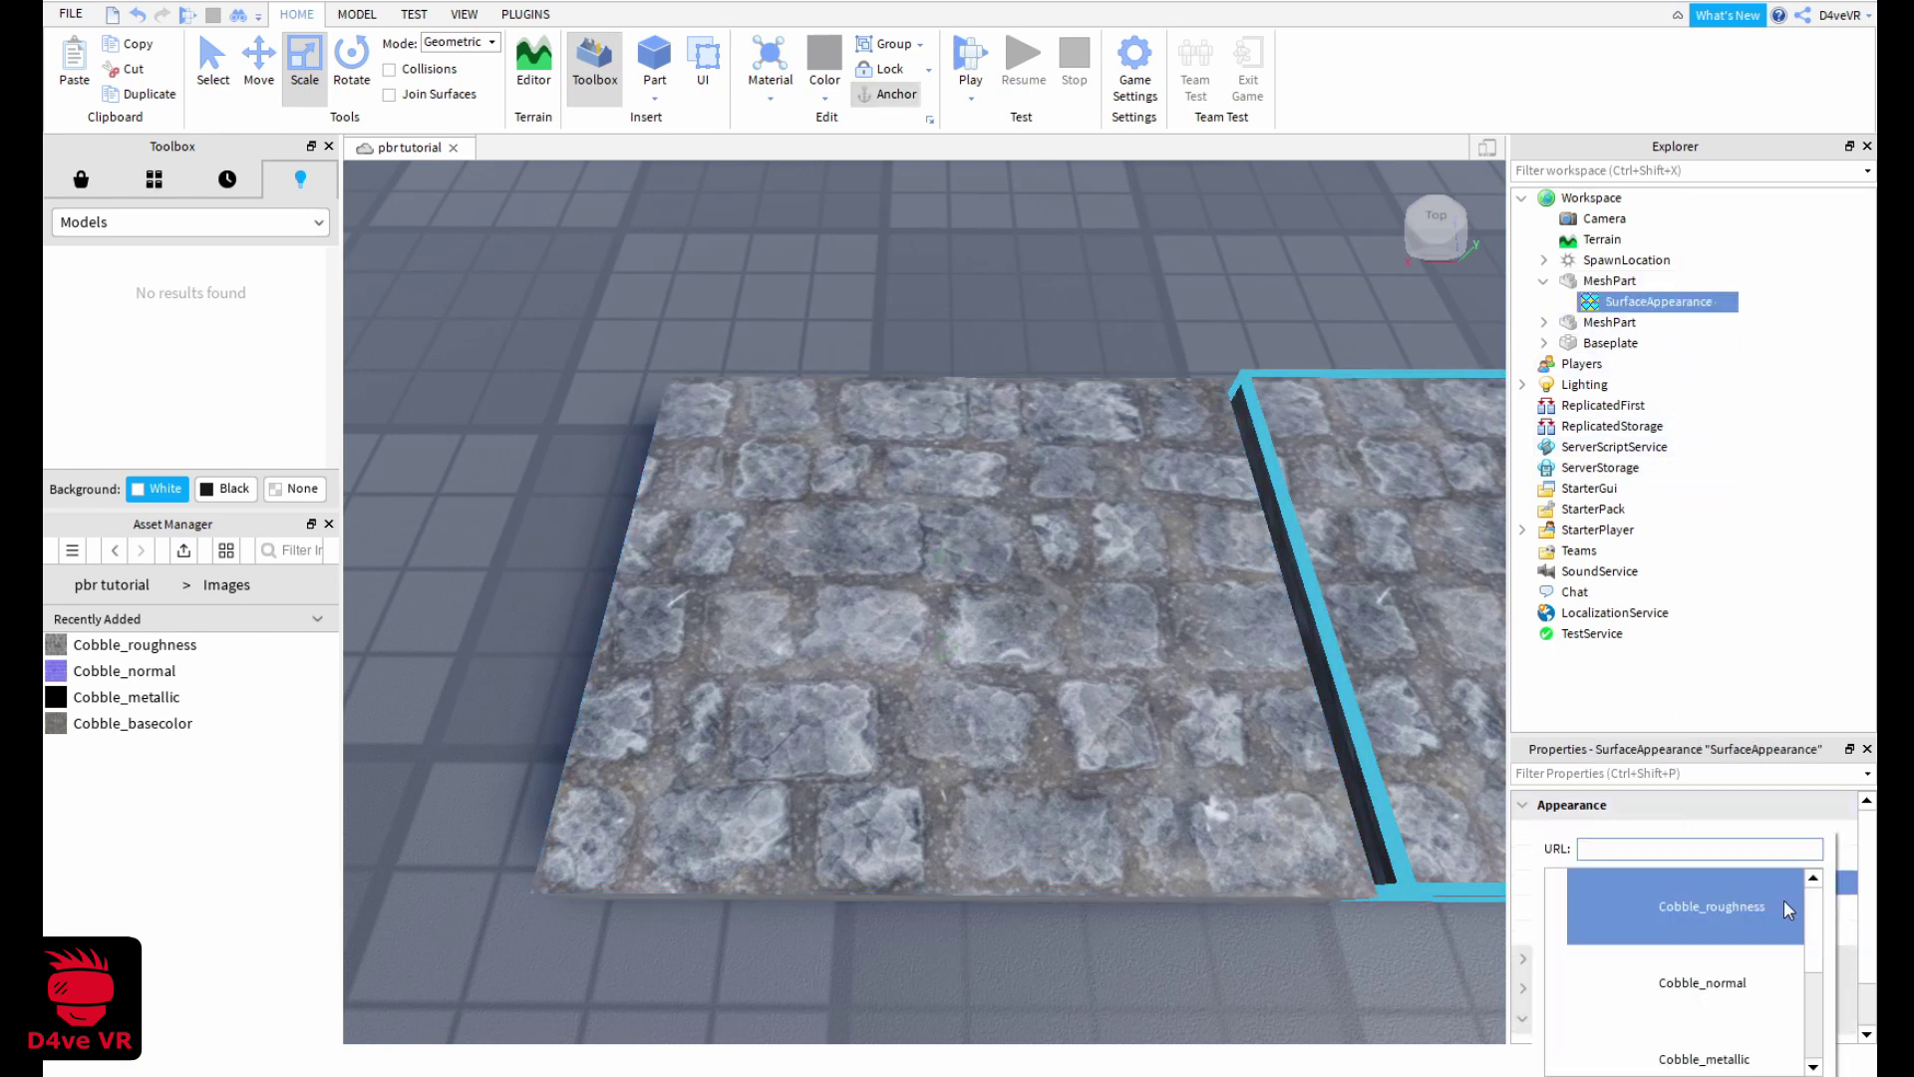
pyautogui.moveTo(1820, 909); pyautogui.dragTo(1823, 947)
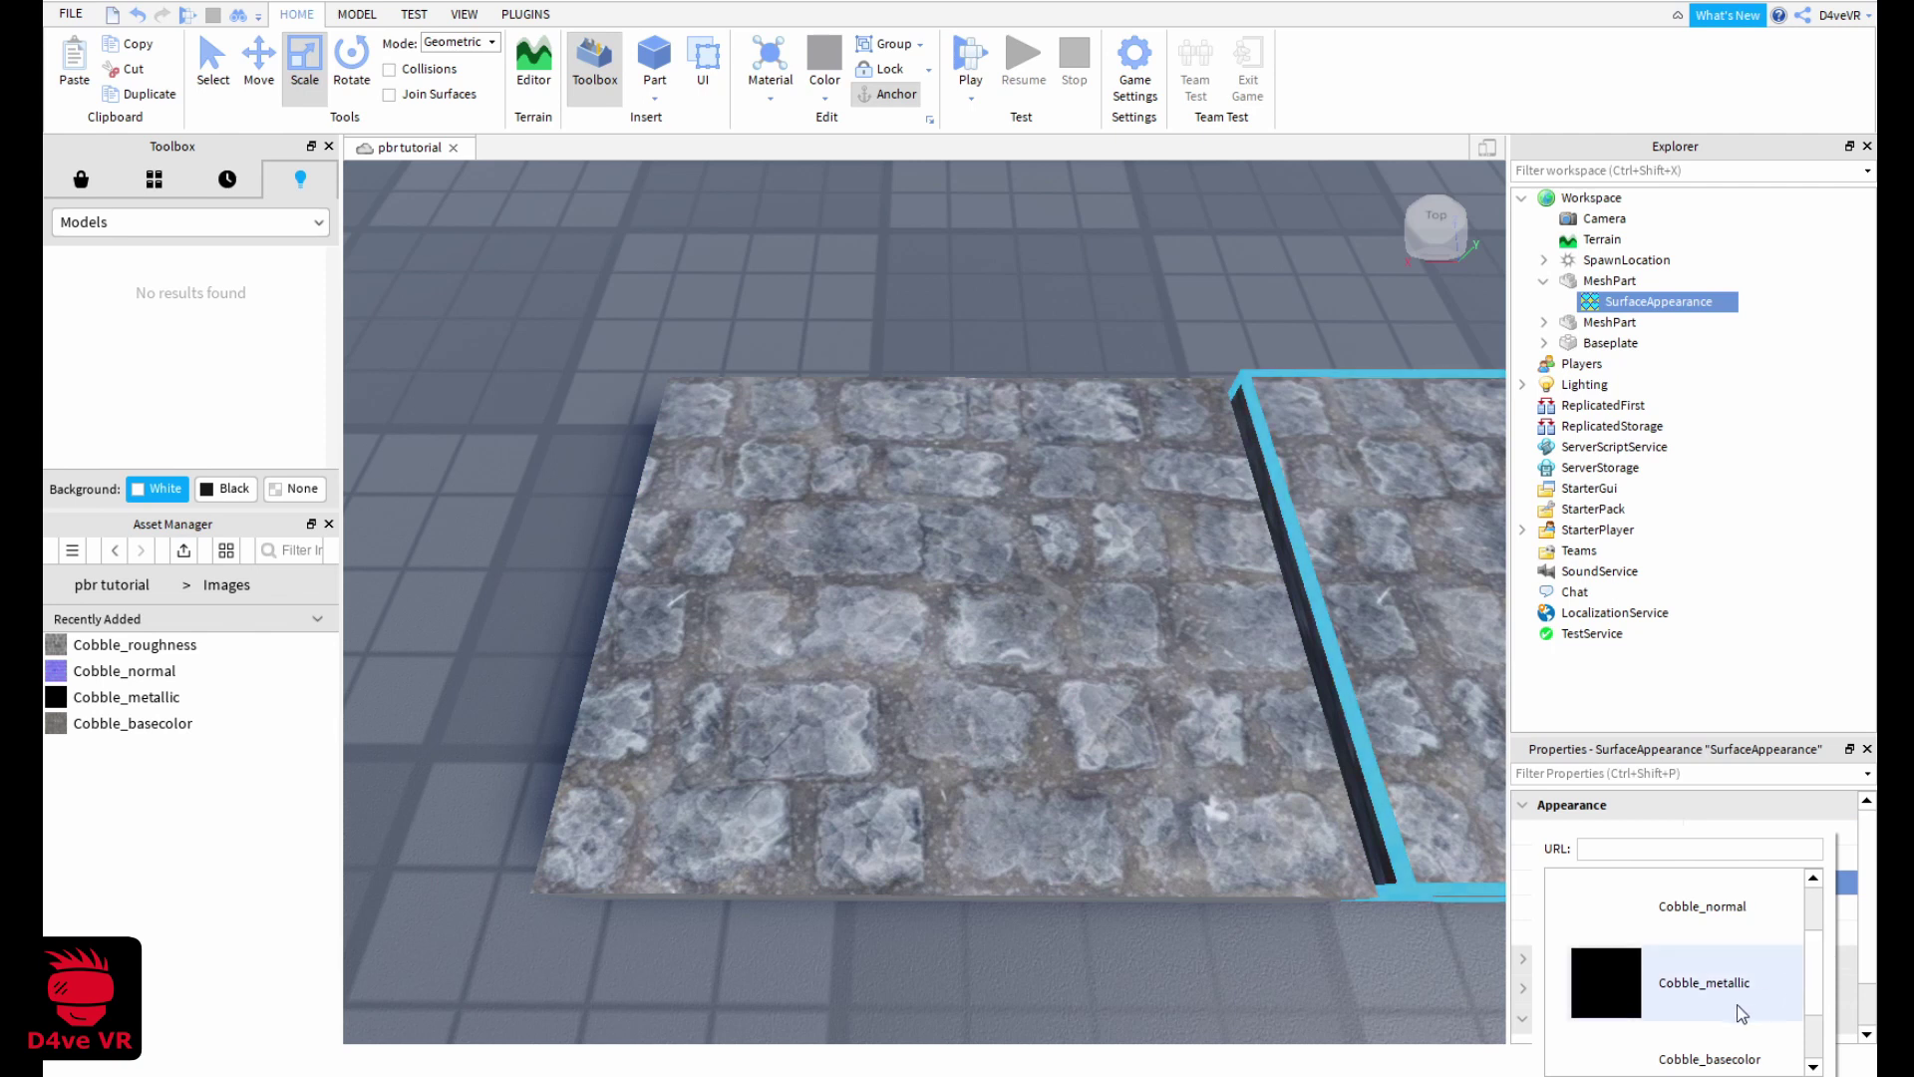
pyautogui.click(1673, 997)
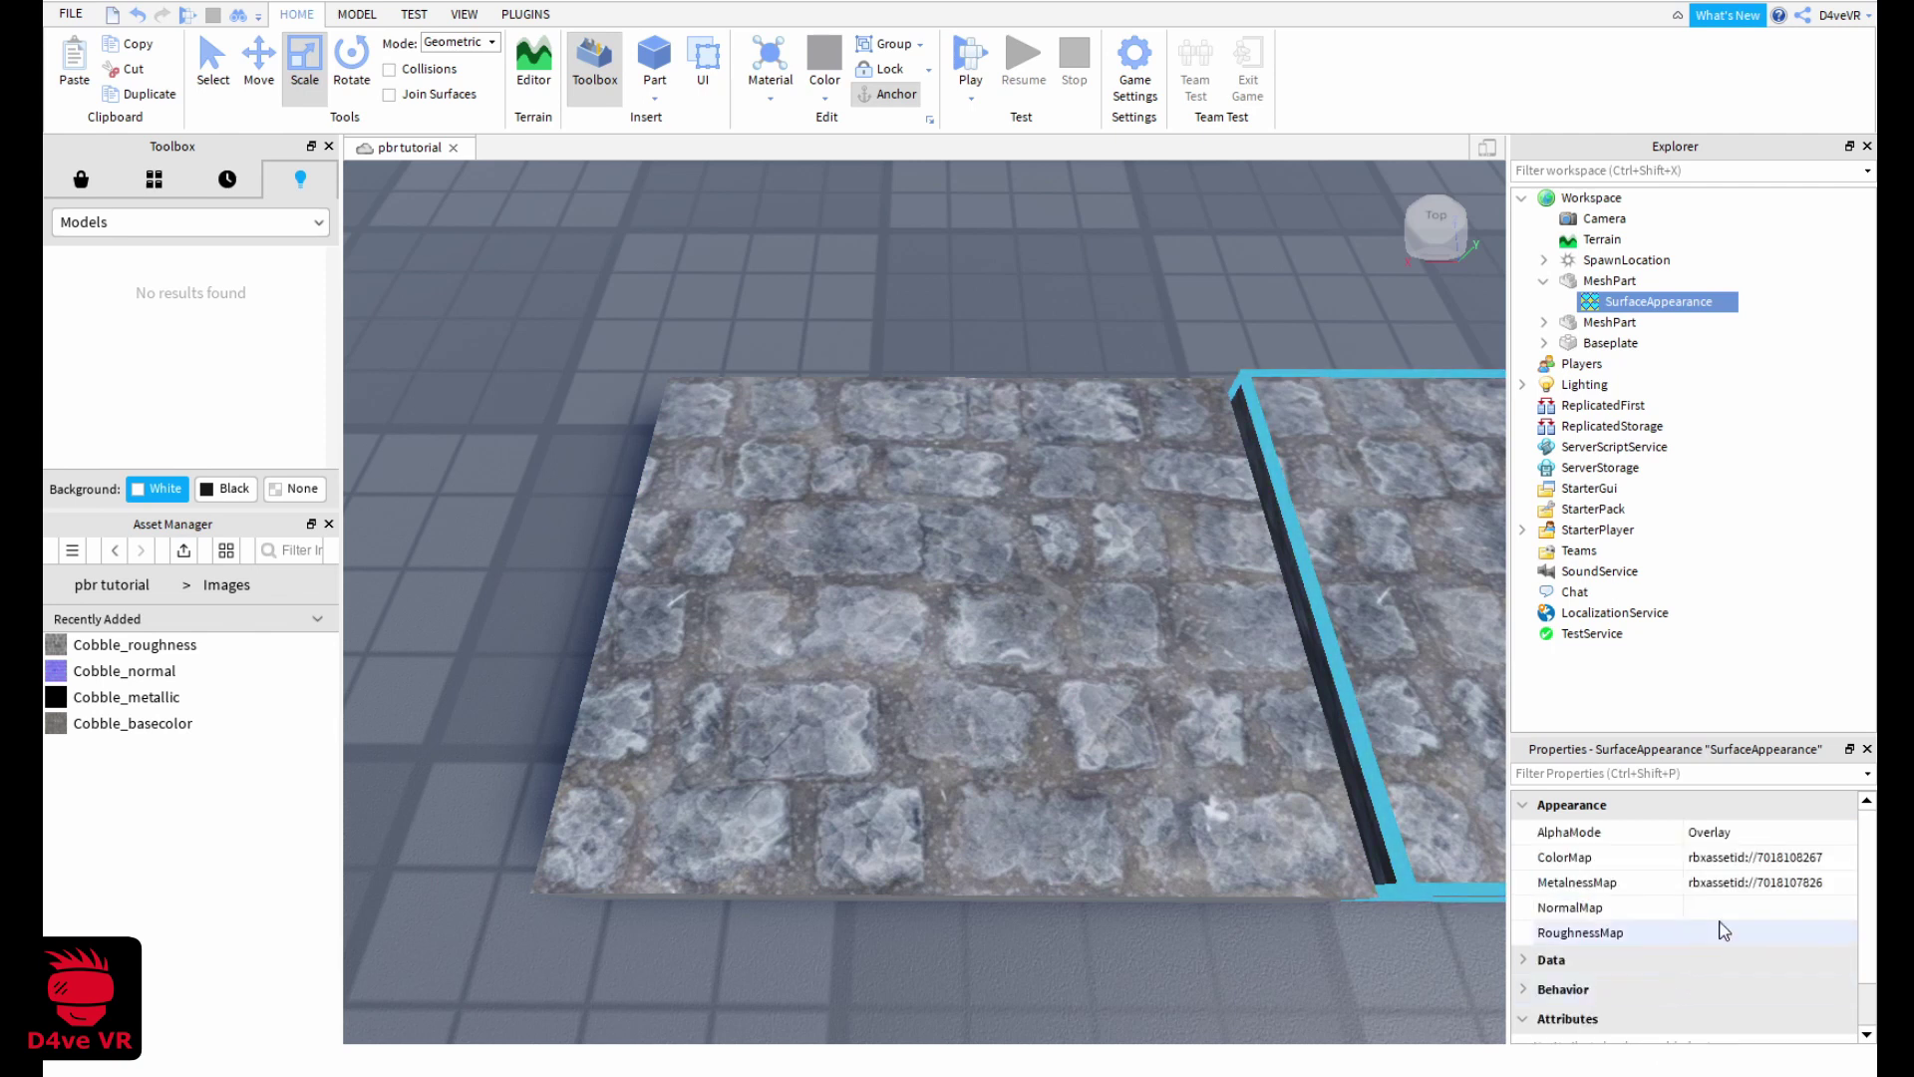
# Set the original slab's NormalMap to Cobble_normal and its RoughnessMap to Cobble_roughness
pyautogui.click(1753, 915)
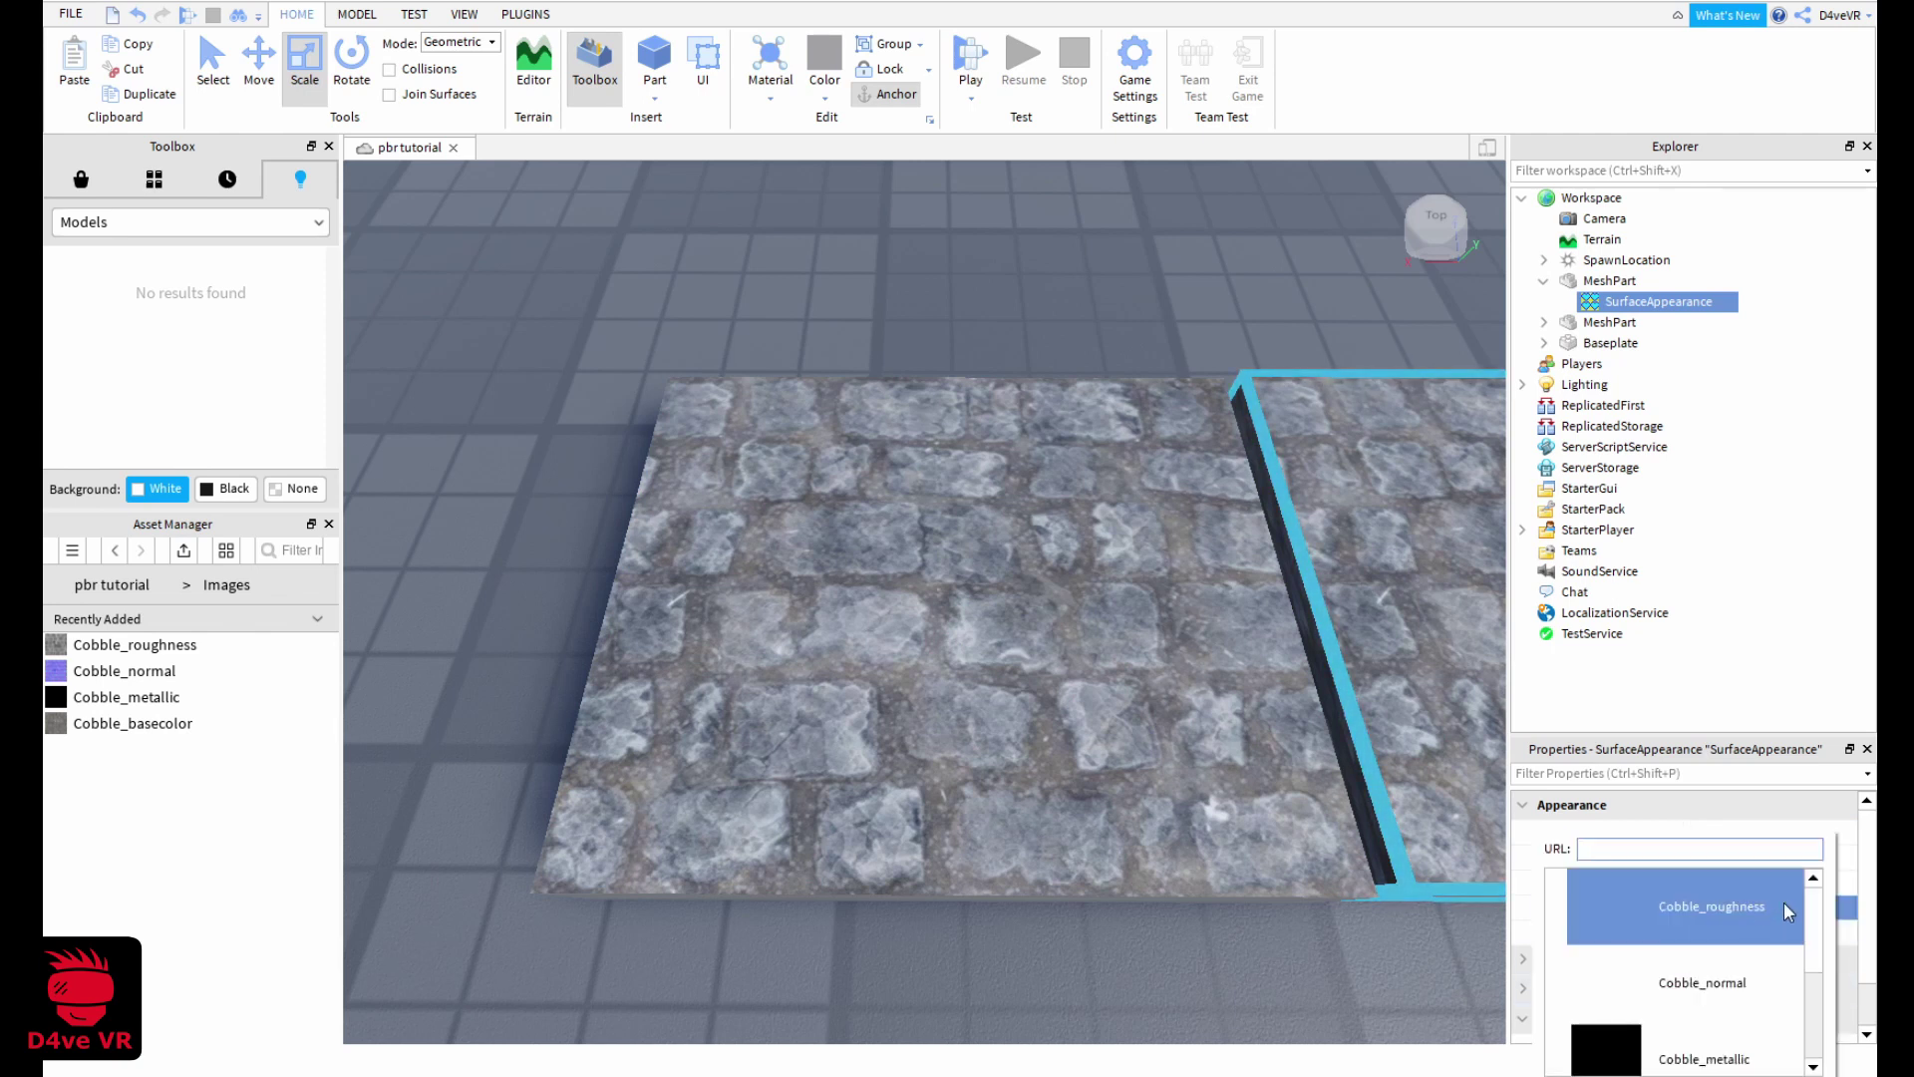
pyautogui.moveTo(1820, 909); pyautogui.dragTo(1825, 967)
pyautogui.click(1729, 907)
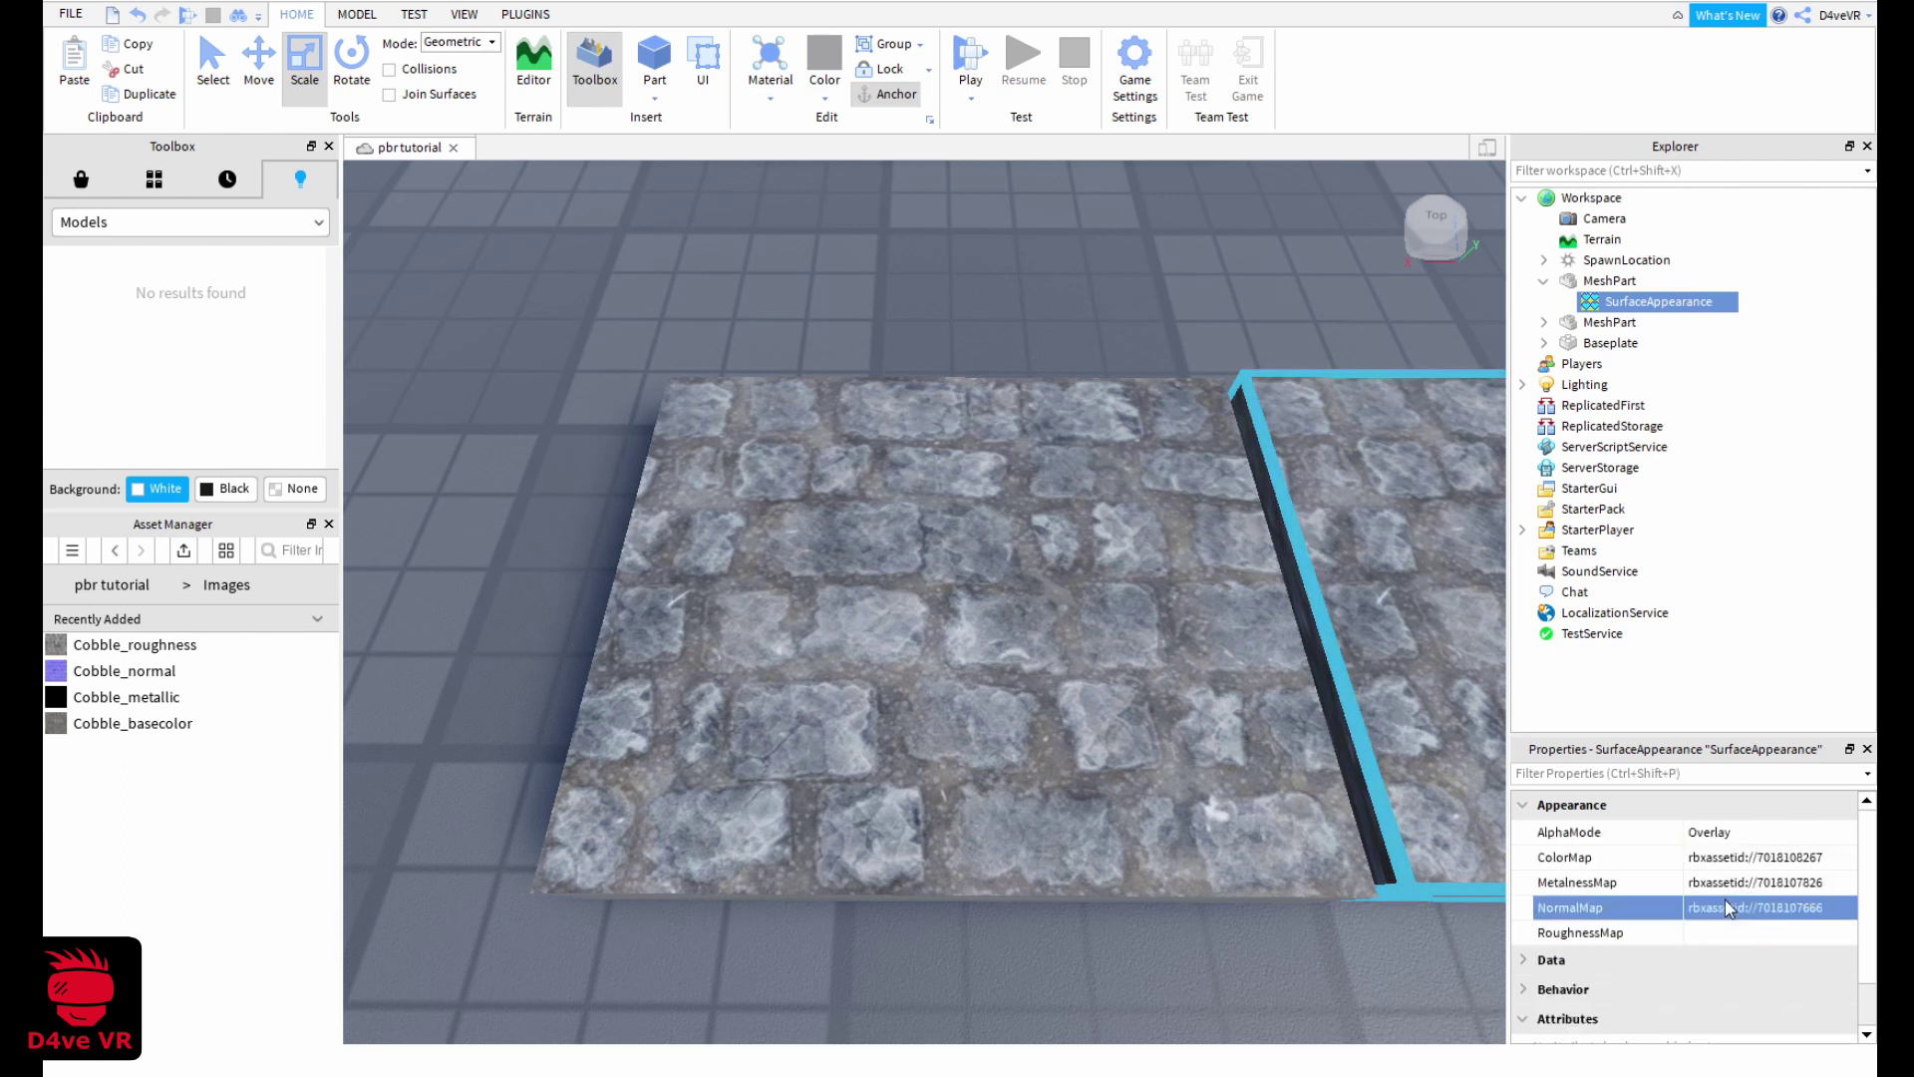
pyautogui.click(1775, 935)
pyautogui.moveTo(1817, 957); pyautogui.dragTo(1821, 898)
pyautogui.click(1694, 909)
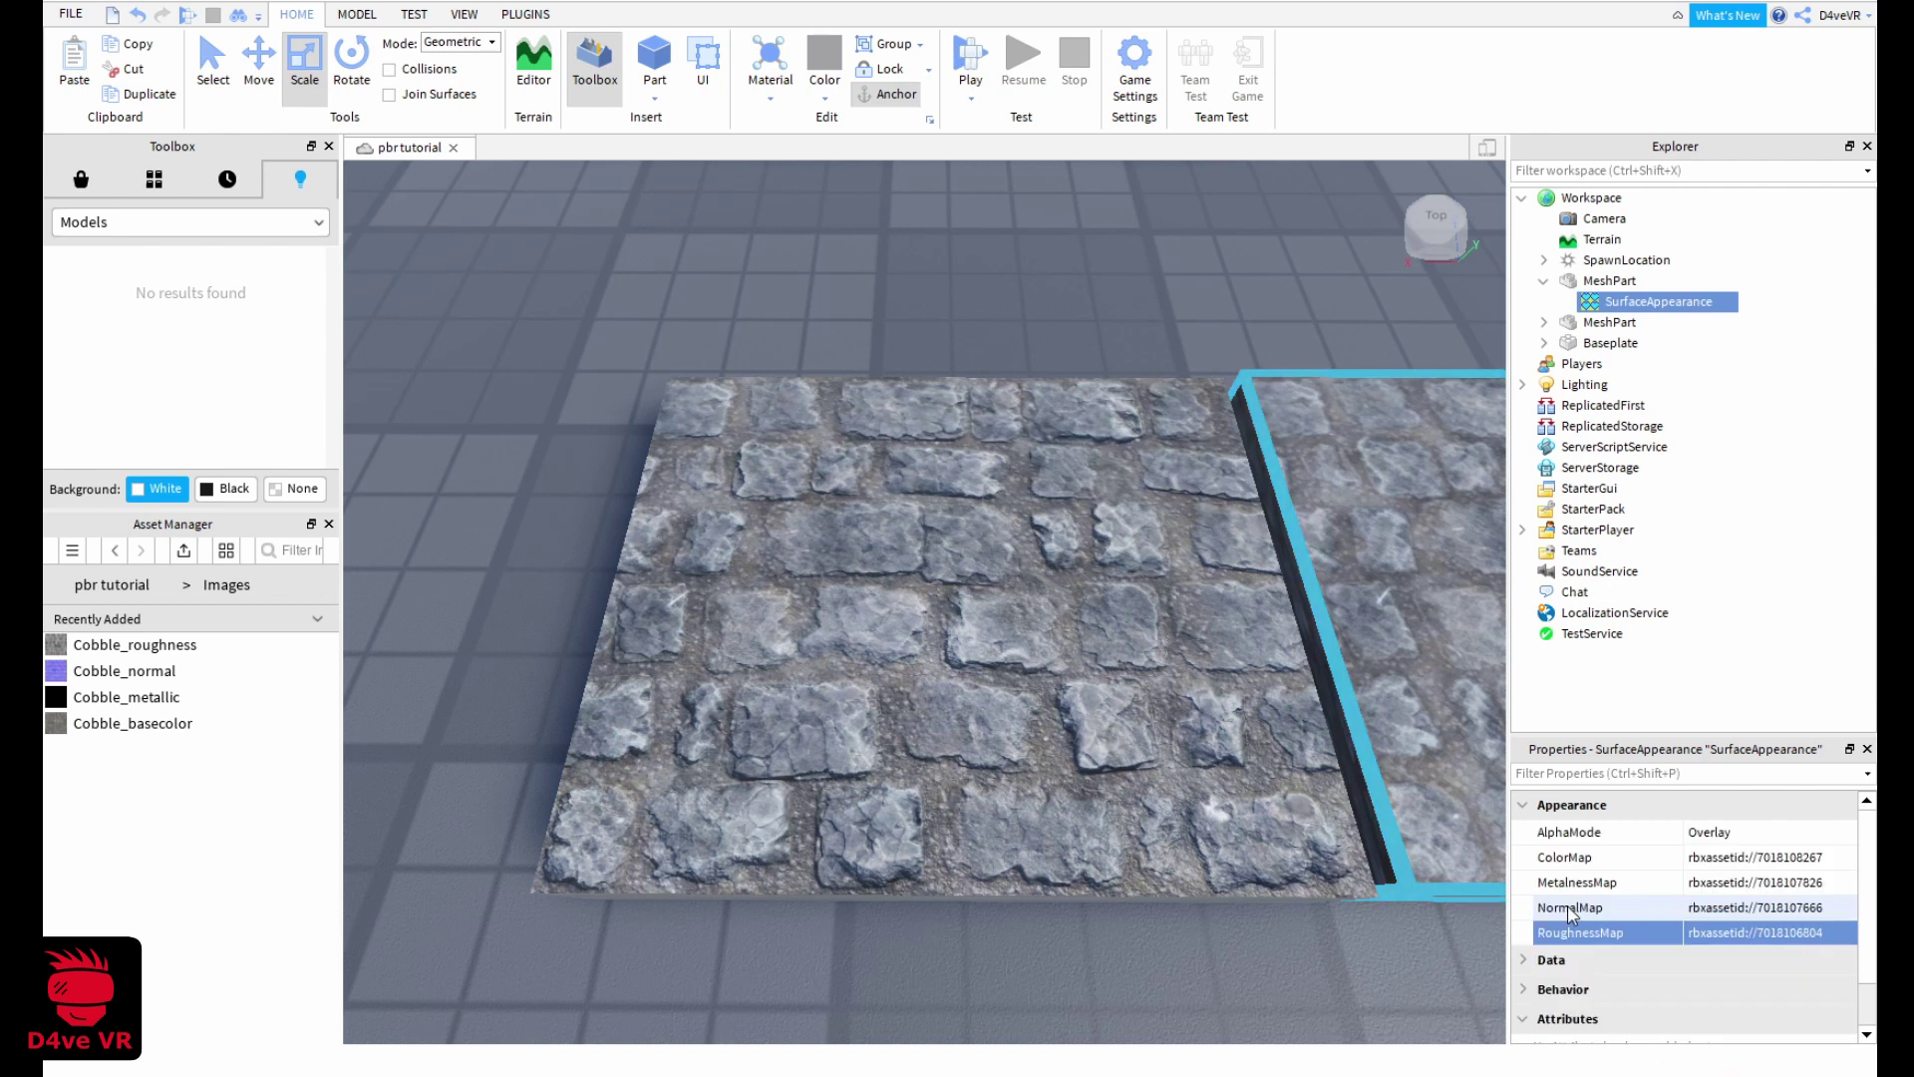
# Compare the slab using all four PBR maps with the colour-only copy from several angles
pyautogui.click(1033, 263)
pyautogui.scroll(-3, 1047, 247)
pyautogui.moveTo(1046, 247); pyautogui.dragTo(1045, 242, button='right')
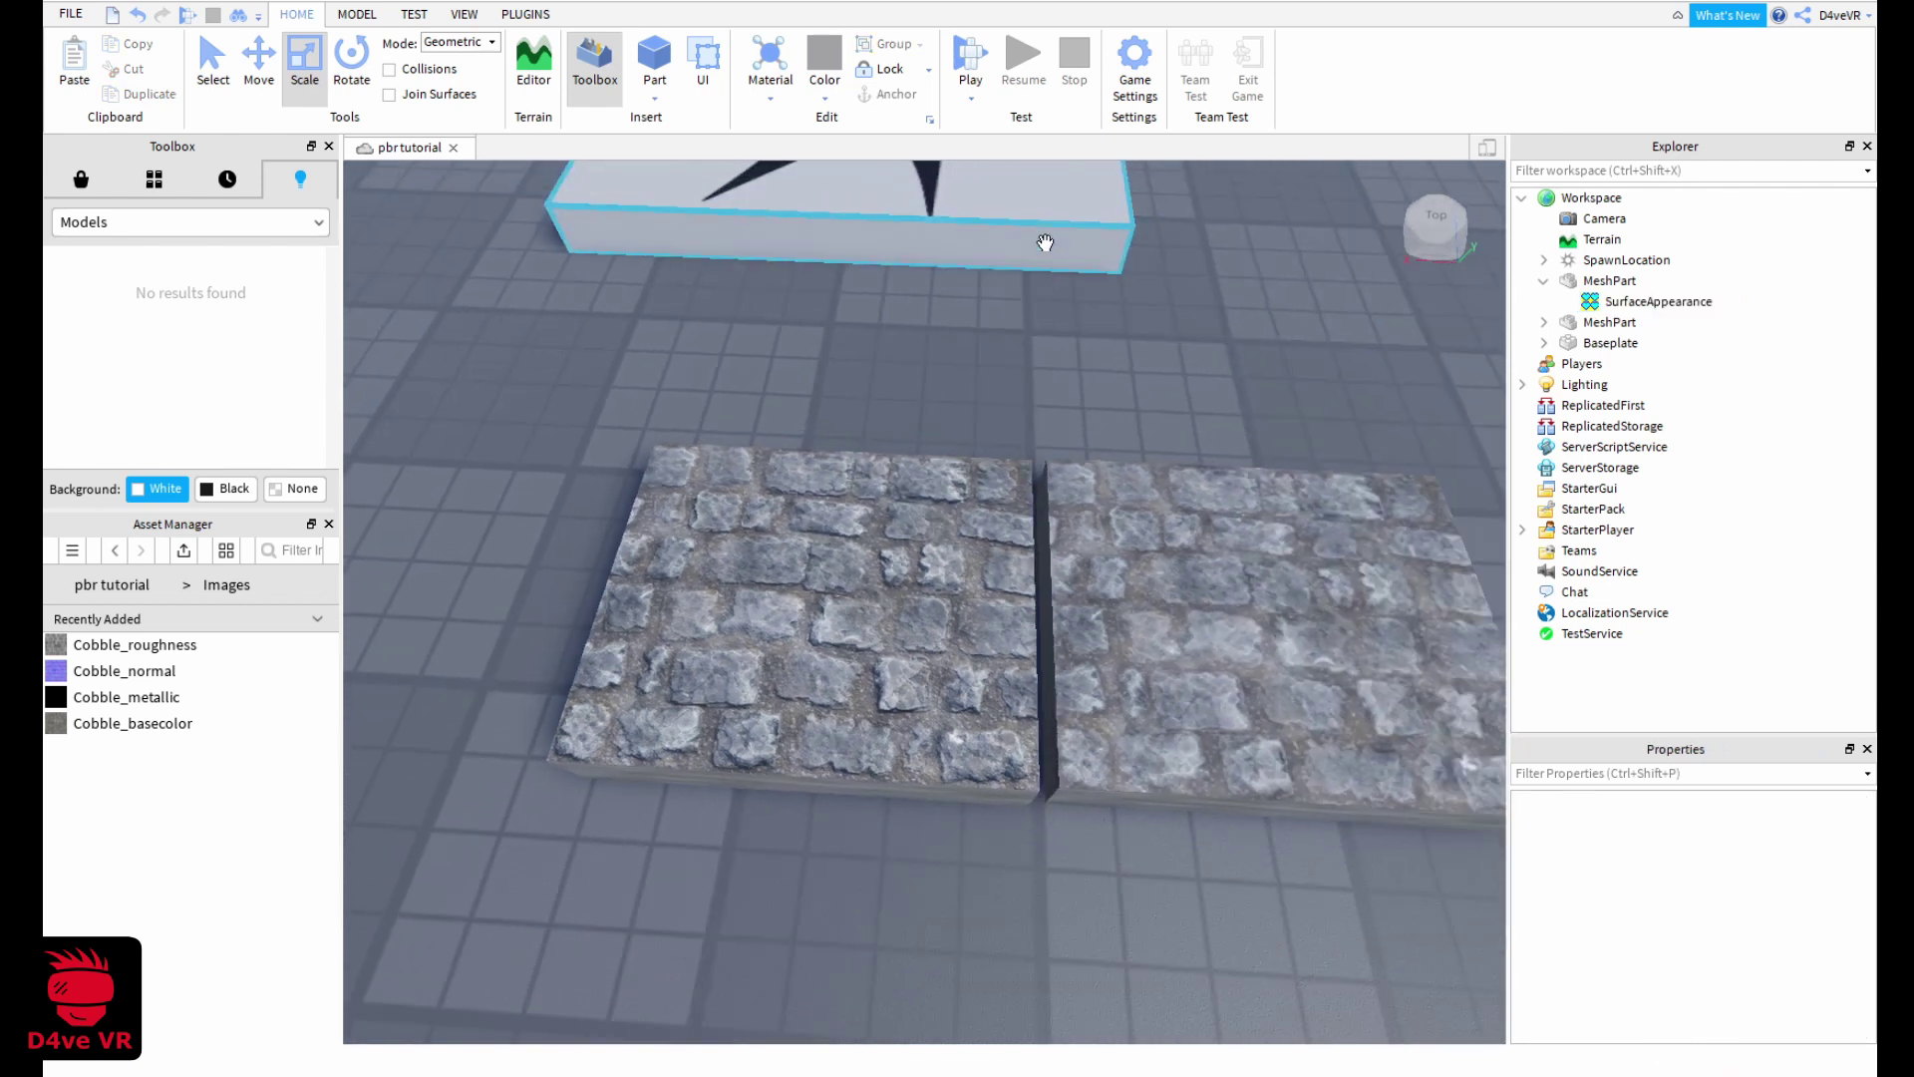
pyautogui.press('s')
pyautogui.press('w')
pyautogui.press('a')
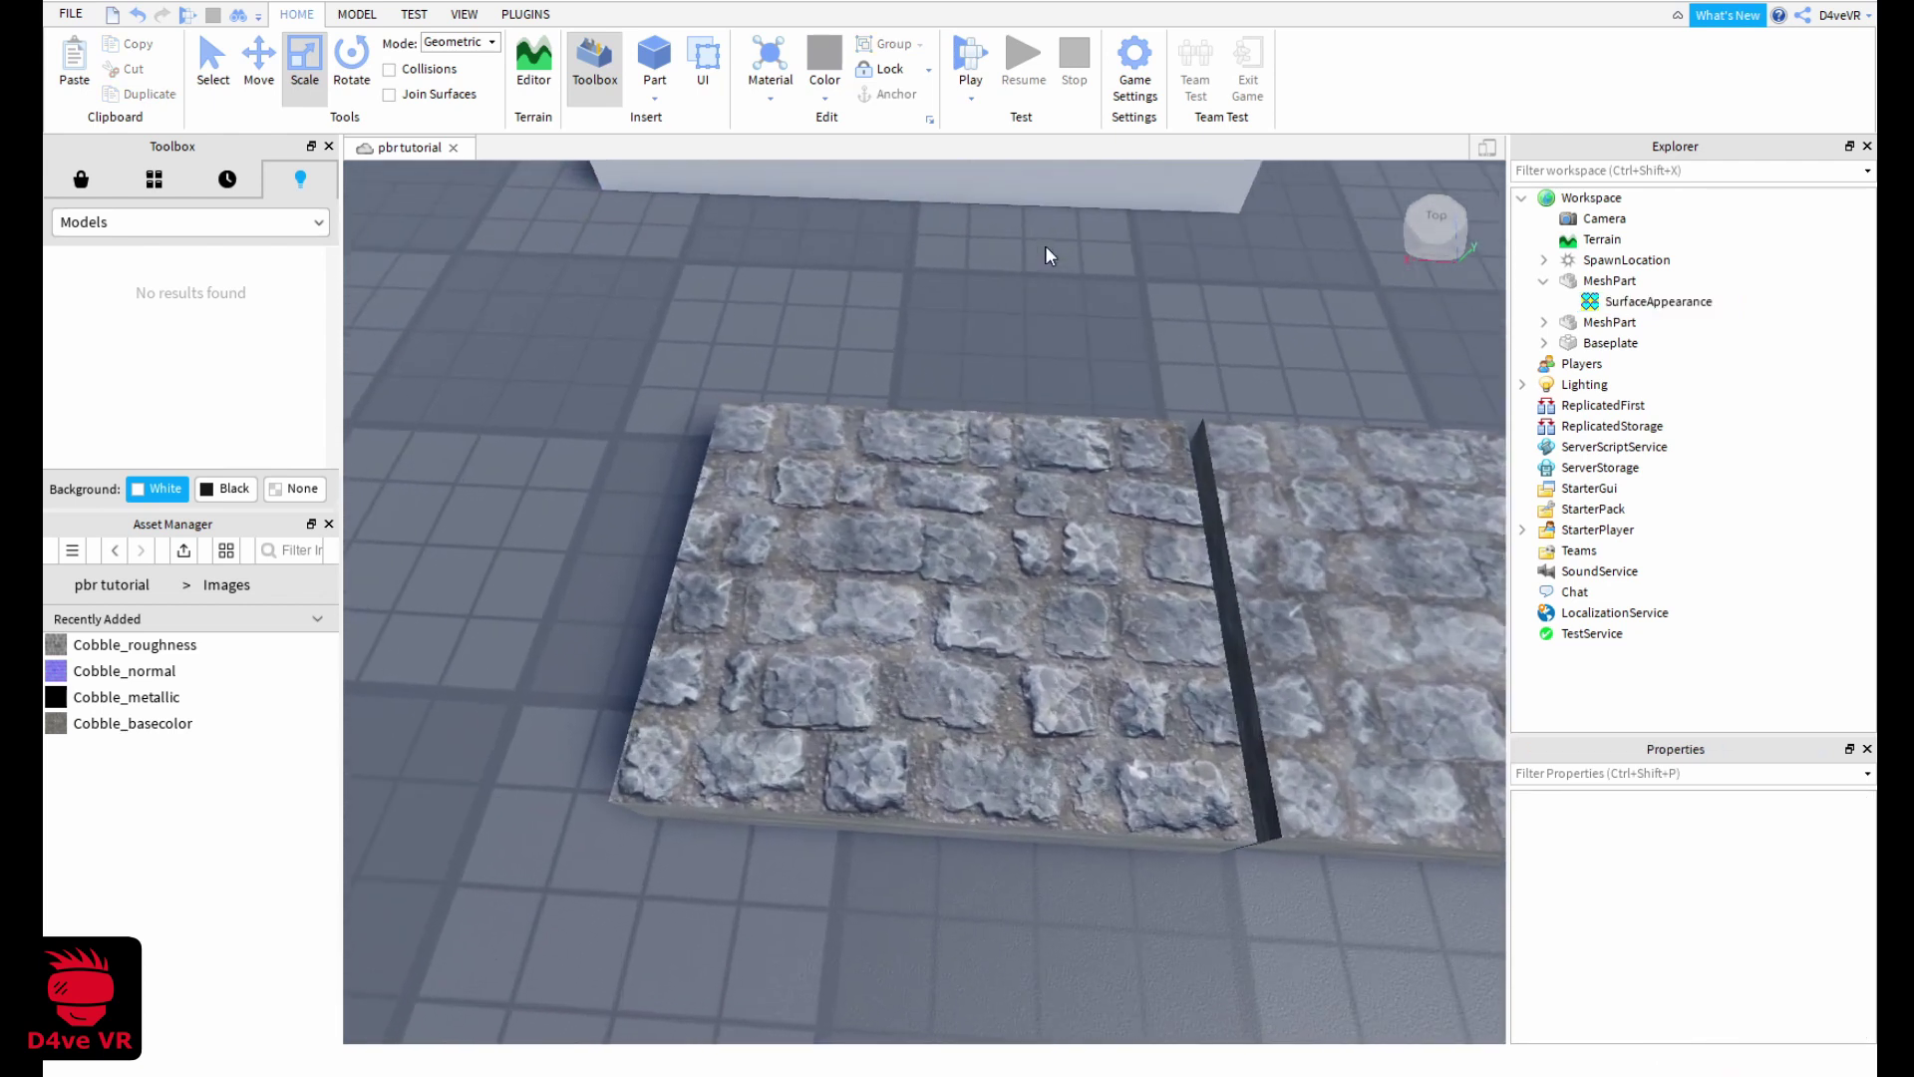
pyautogui.press('w')
pyautogui.moveTo(1045, 247); pyautogui.dragTo(1046, 252, button='right')
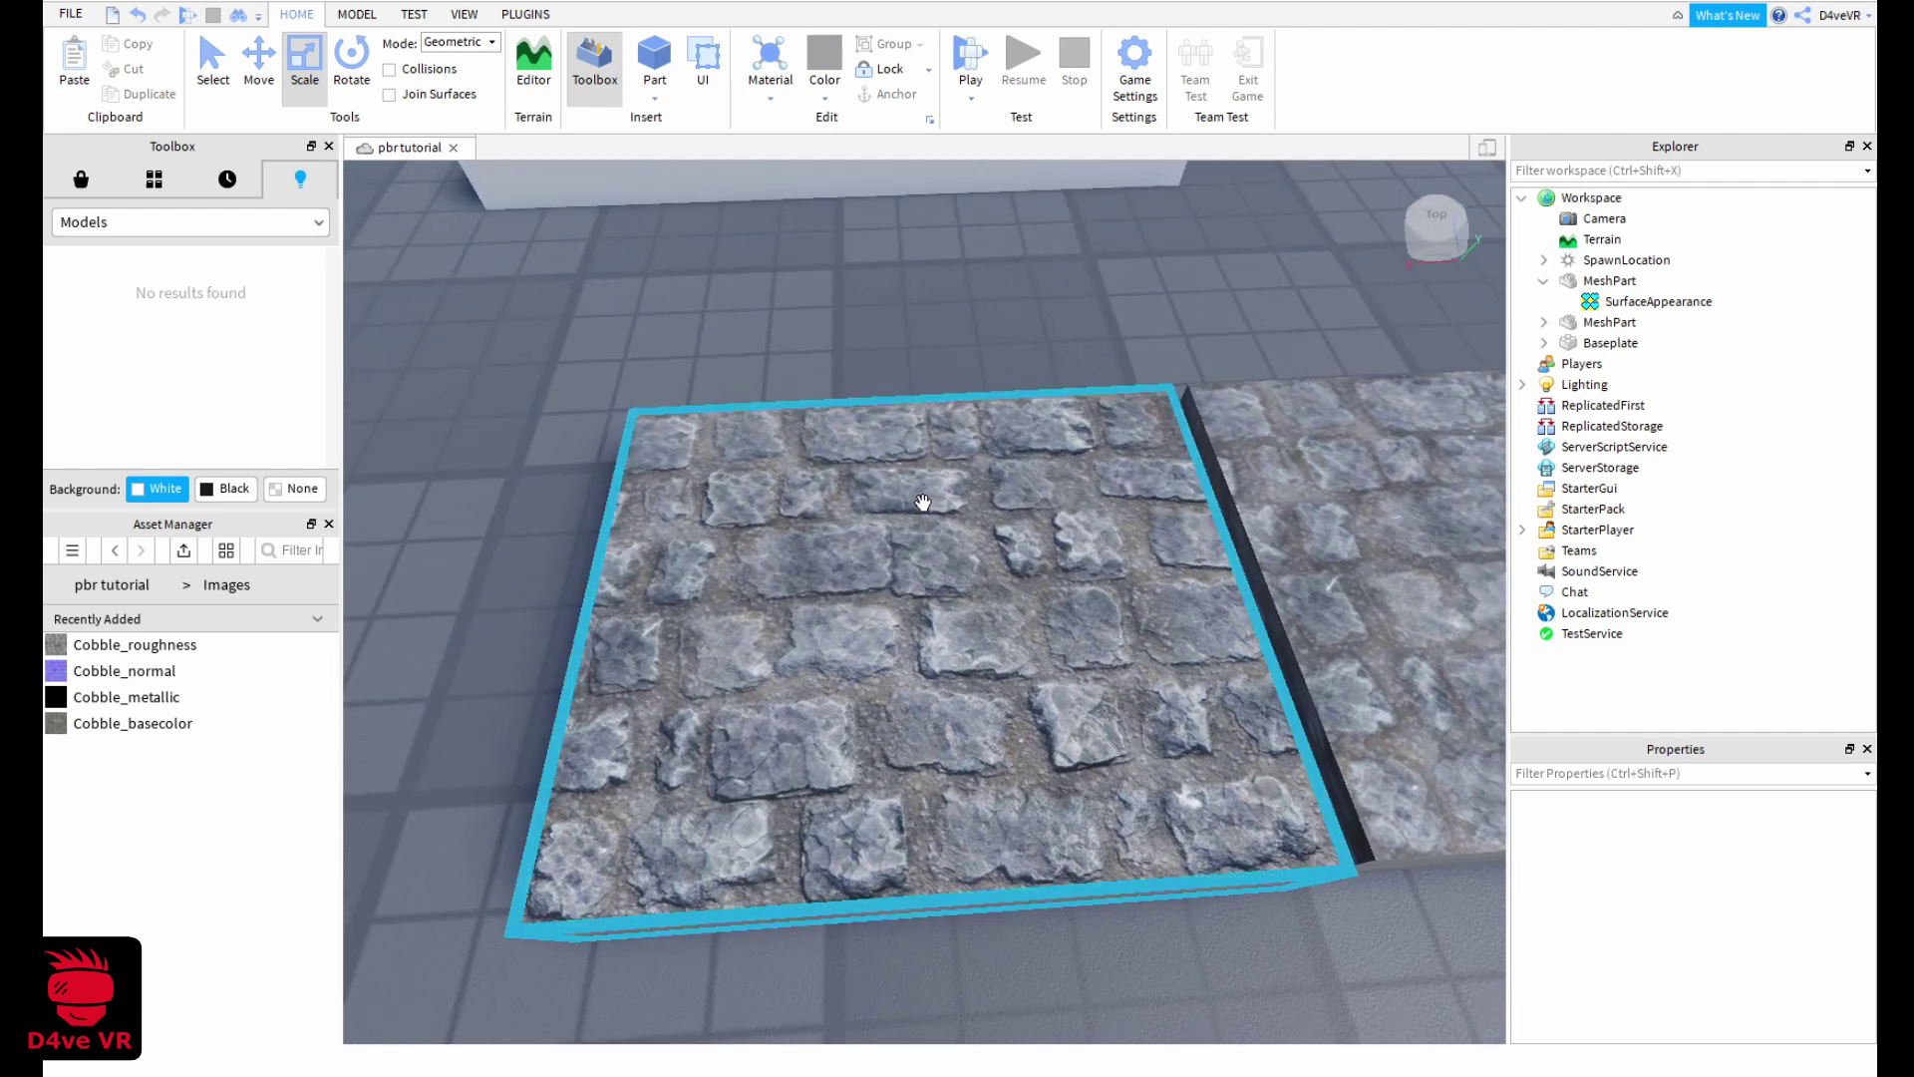
pyautogui.moveTo(543, 300); pyautogui.dragTo(597, 280, button='right')
pyautogui.press('w')
pyautogui.press('d')
pyautogui.press('d')
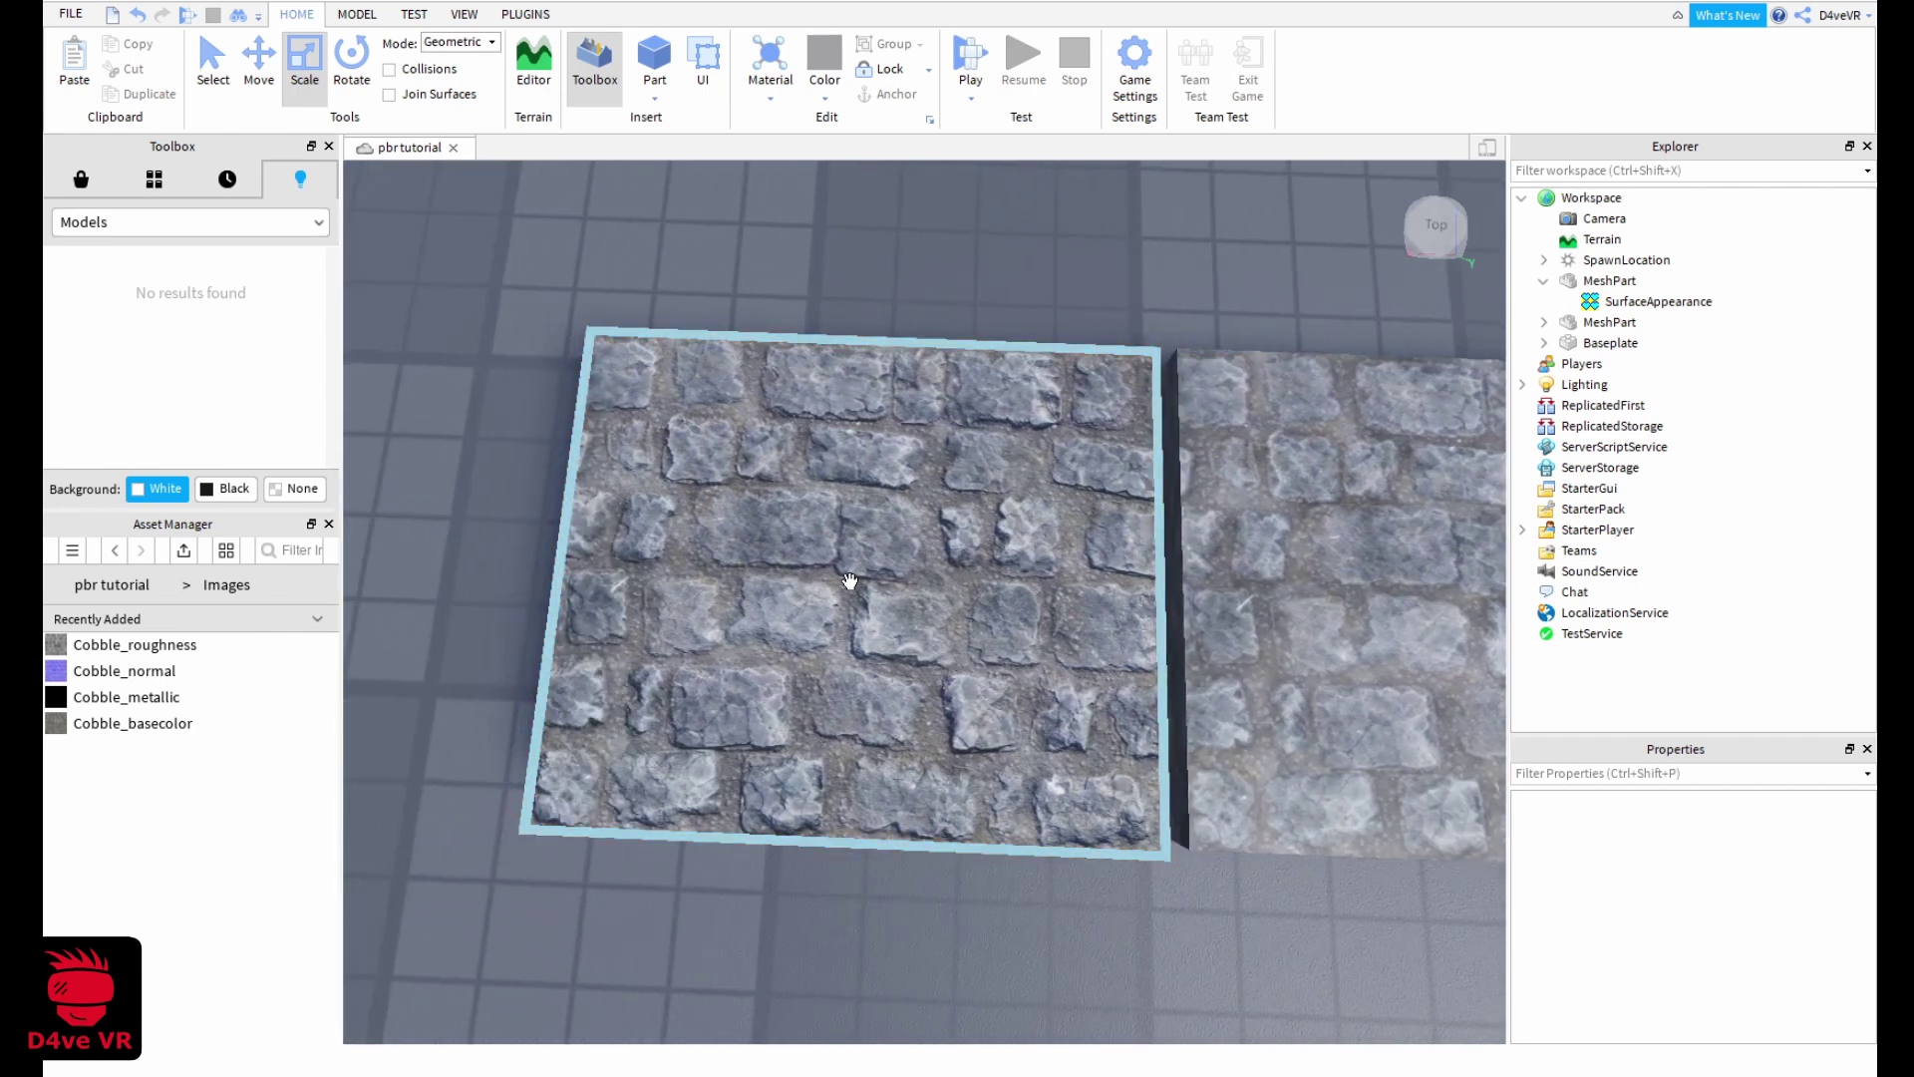
pyautogui.press('d')
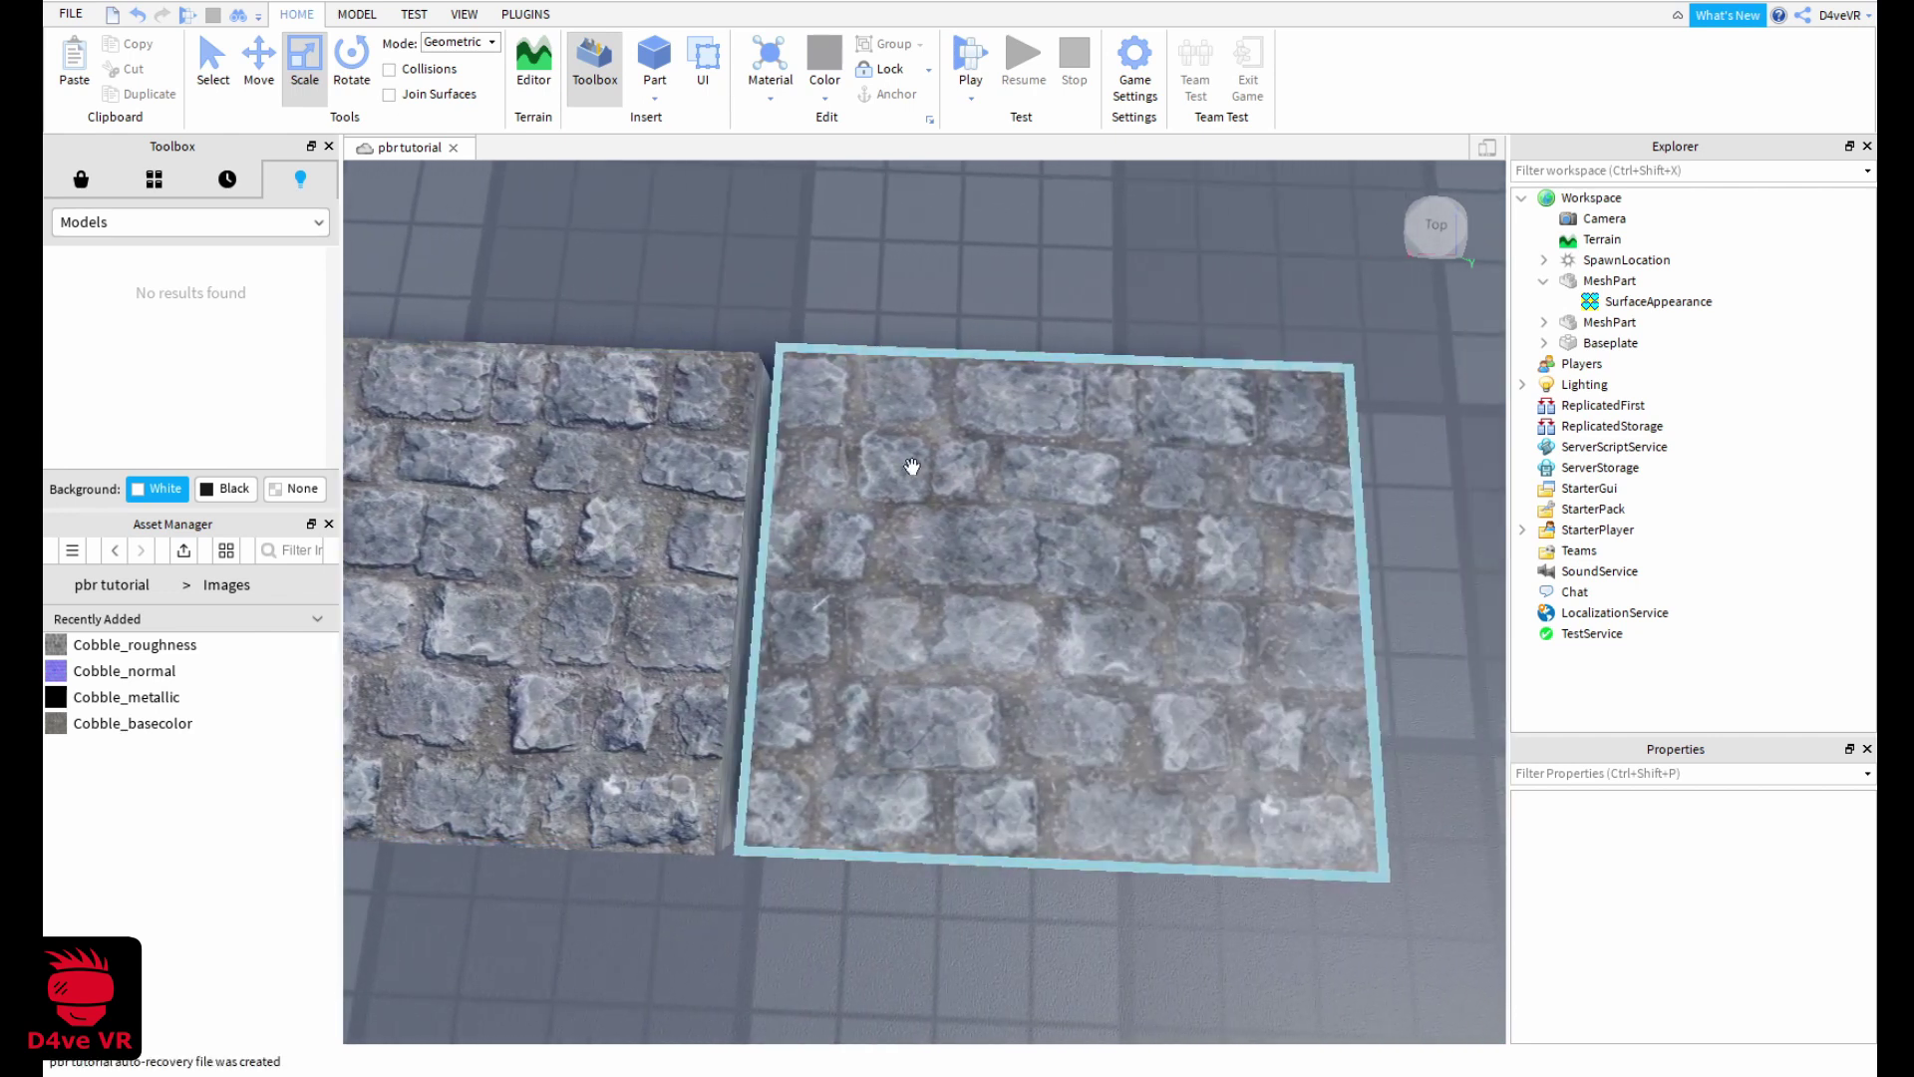
# Examine the PBR slab's stone relief and surface detail from close up and farther away
pyautogui.press('a')
pyautogui.moveTo(1098, 291); pyautogui.dragTo(1099, 289, button='right')
pyautogui.press('w')
pyautogui.press('s')
pyautogui.press('w')
pyautogui.press('s')
pyautogui.press('w')
pyautogui.press('s')
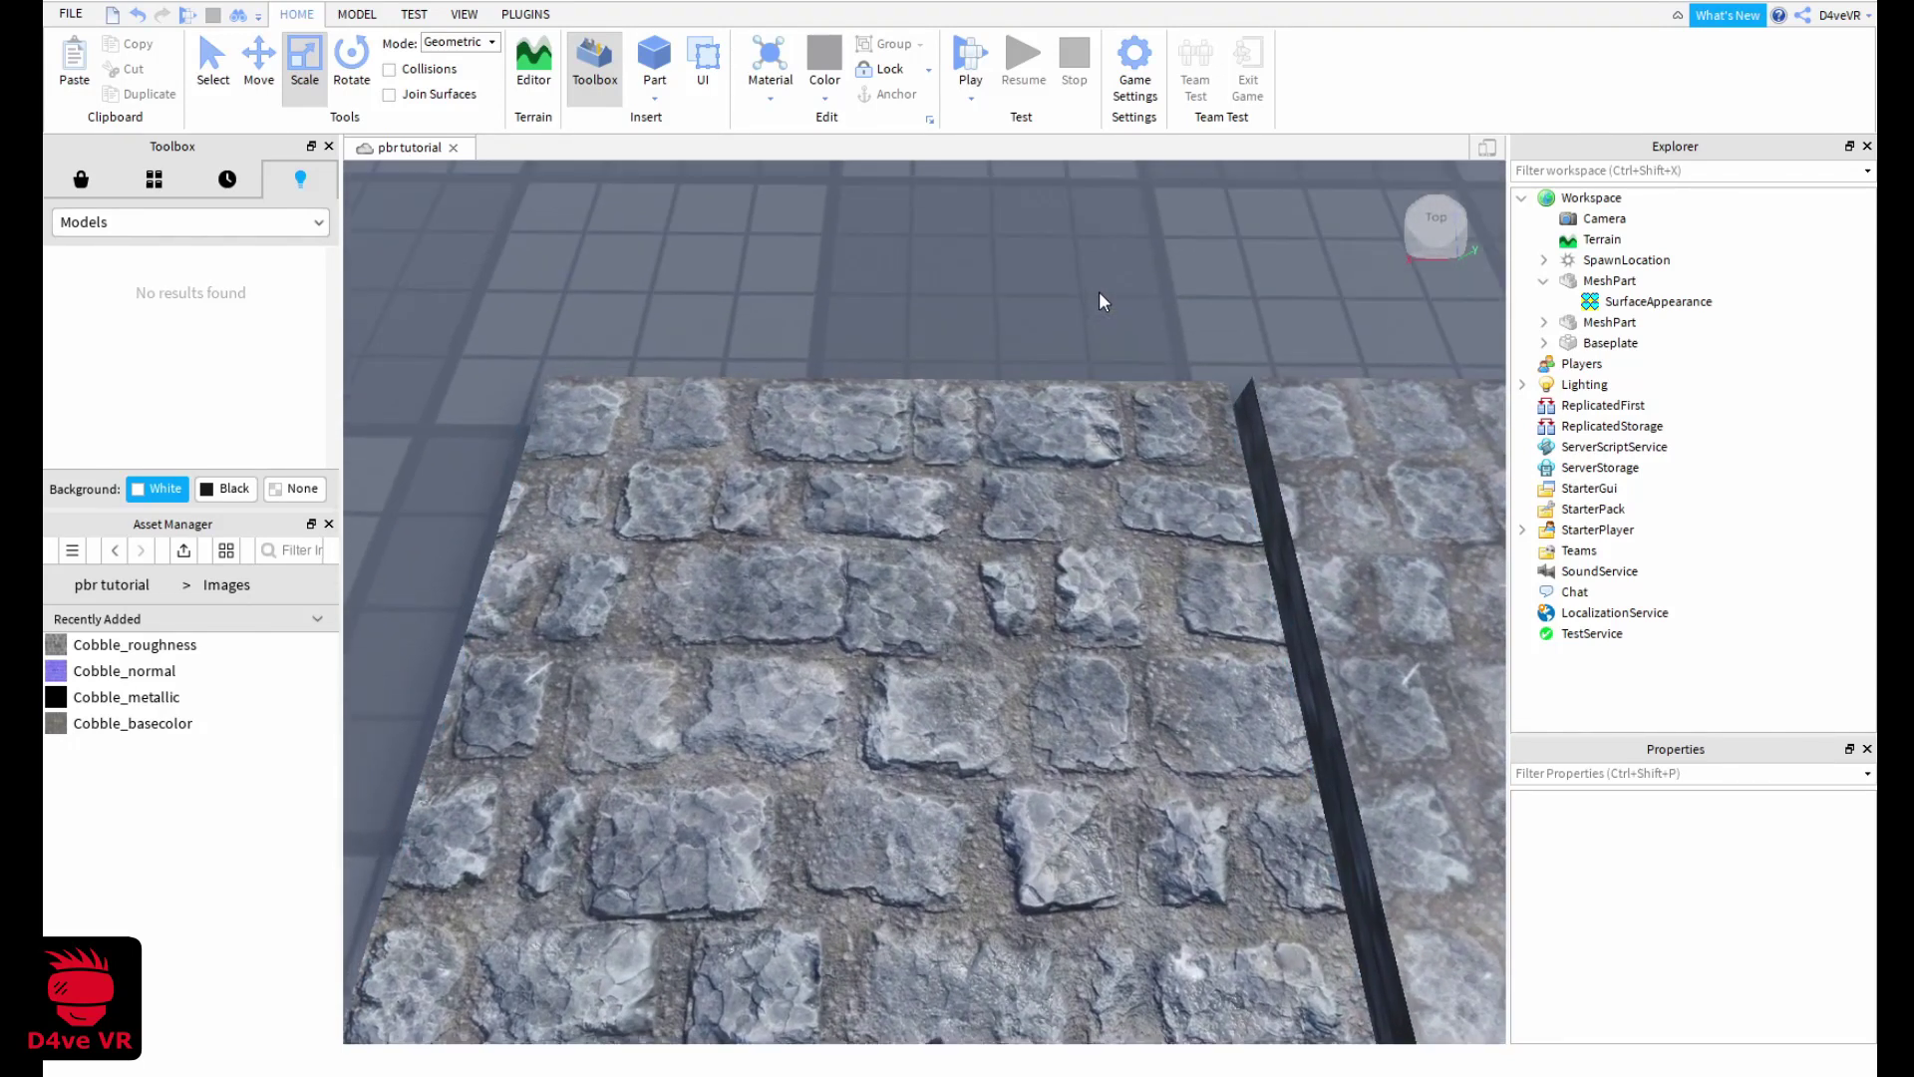
pyautogui.press('s')
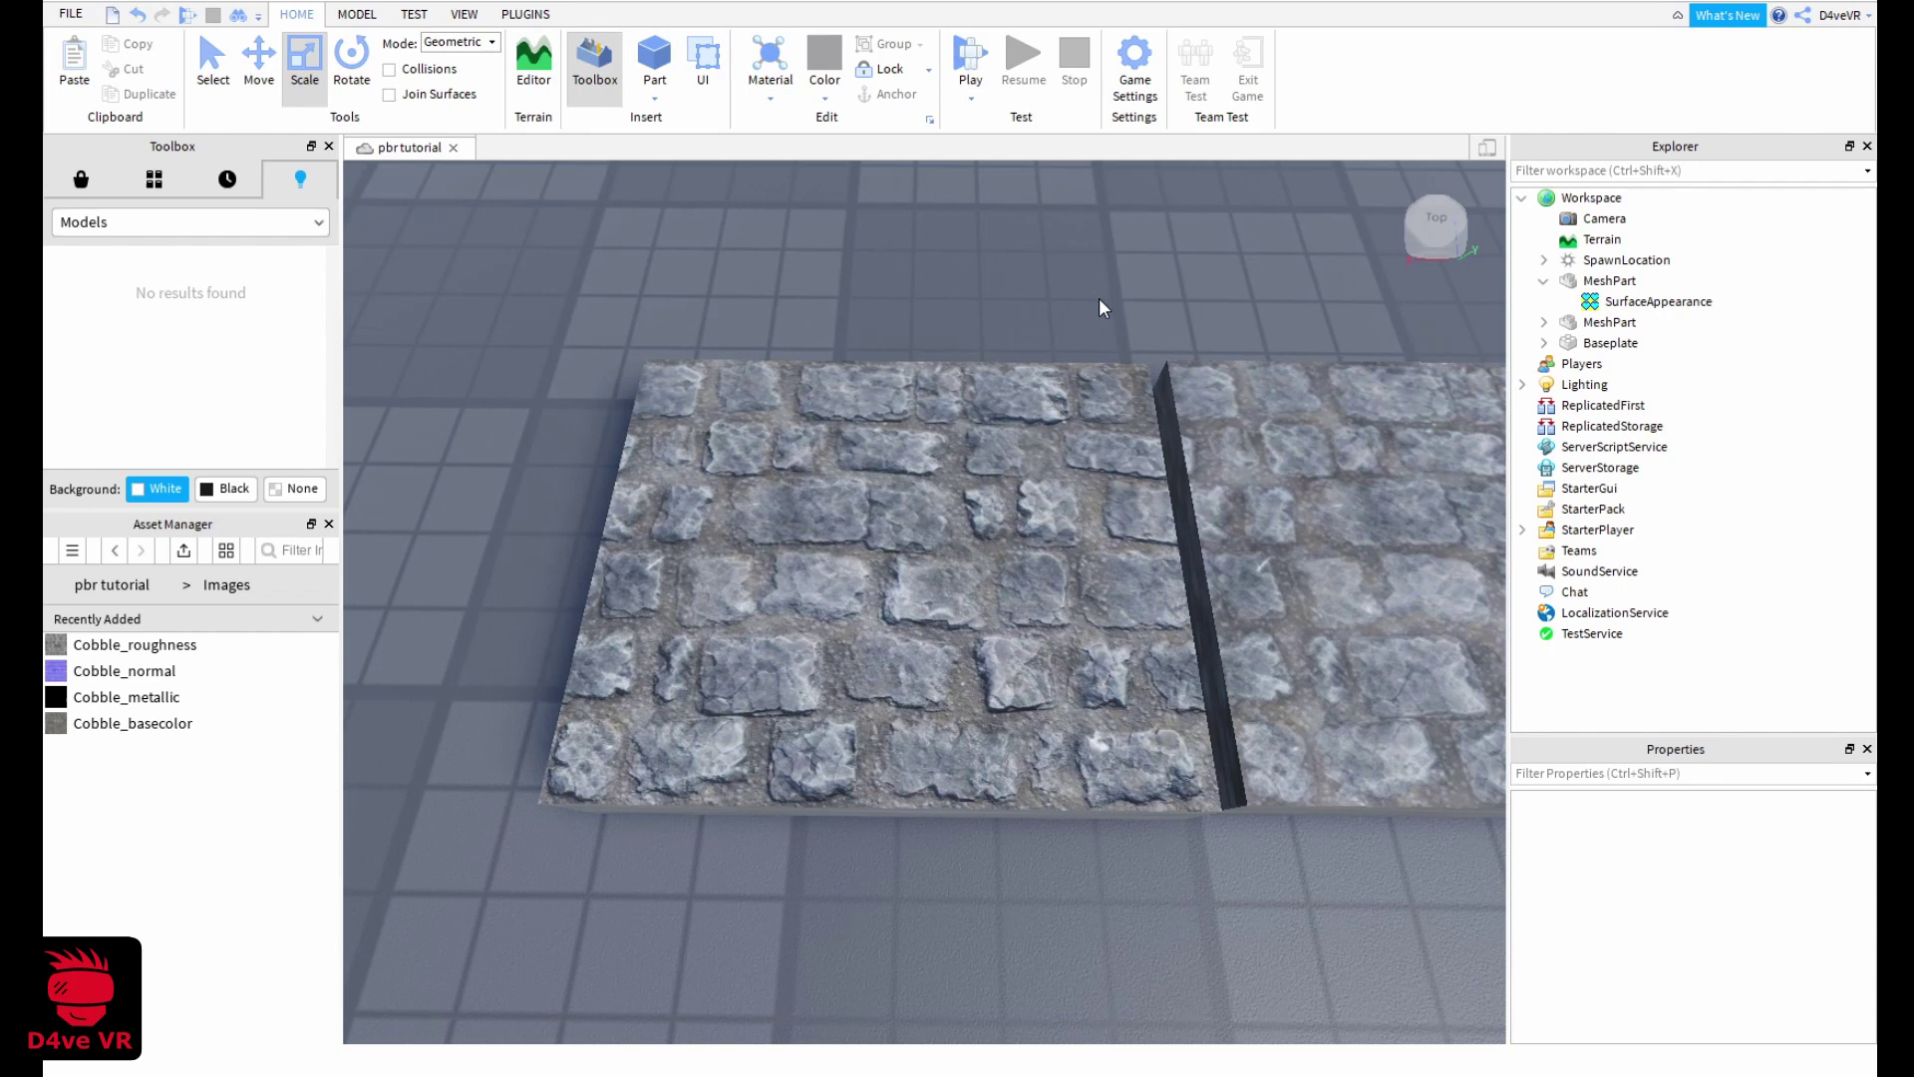